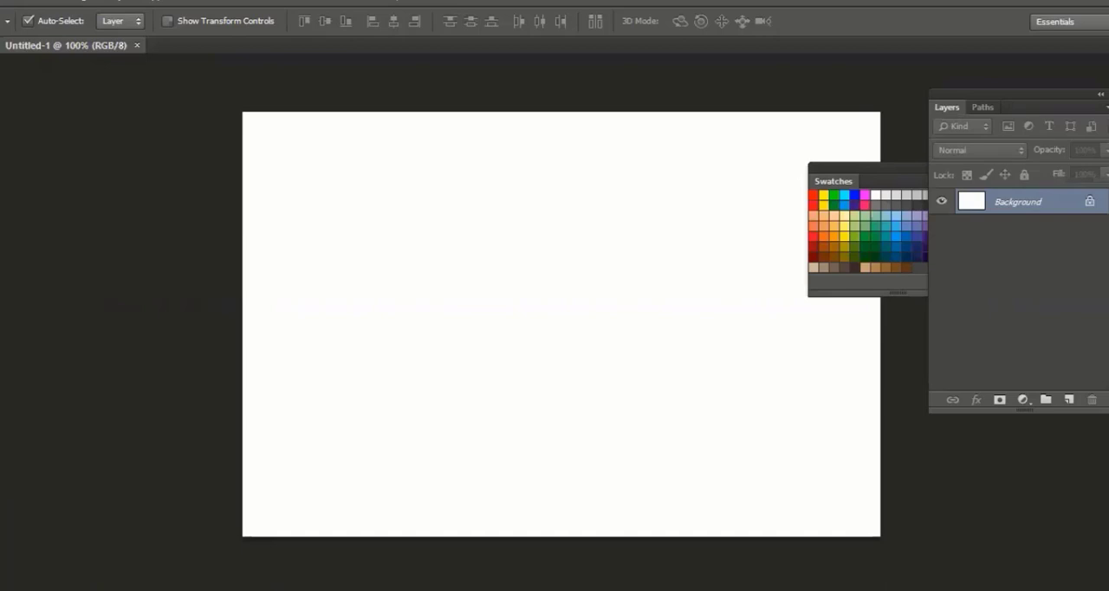
Draw a rectangular marquee selection on the blank canvas and clear it
{"action": "right_click", "coordinate": [1, 458]}
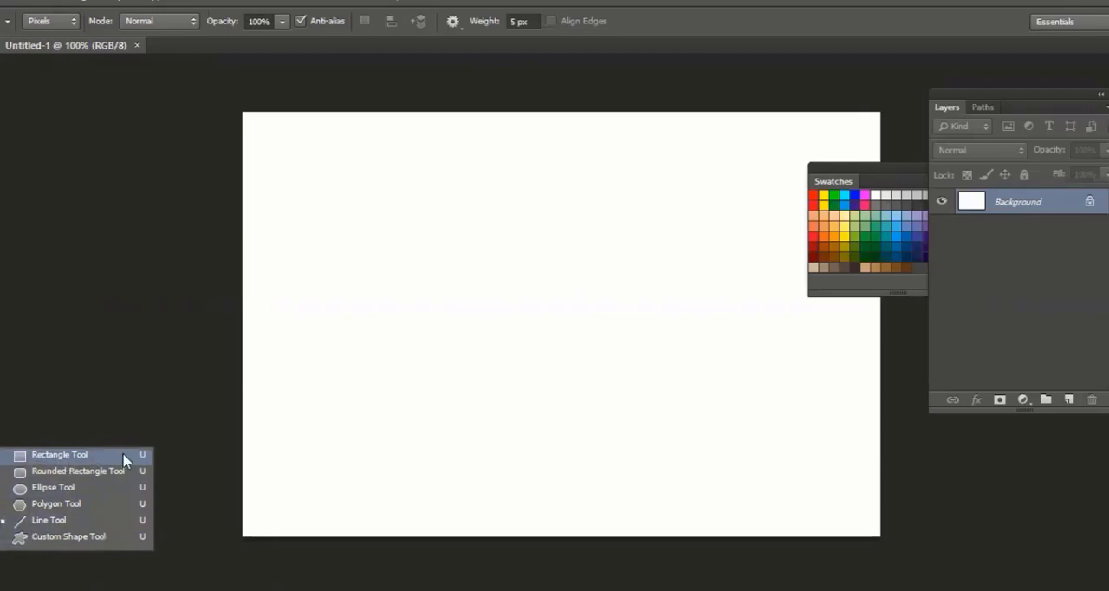
{"action": "left_click", "coordinate": [47, 103]}
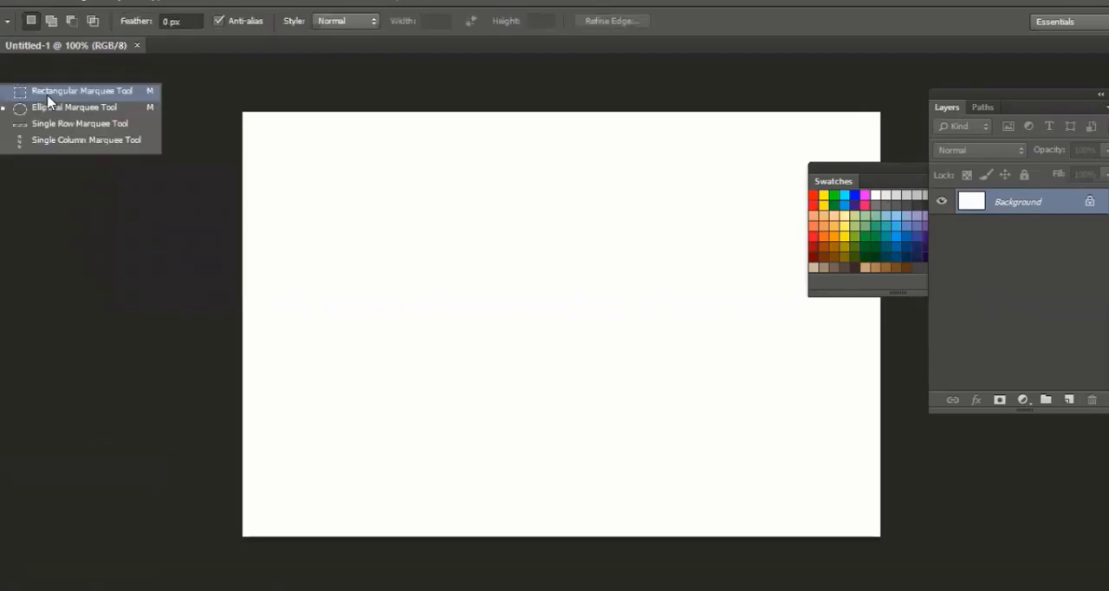
{"action": "left_click", "coordinate": [48, 97]}
{"action": "left_click_drag", "start_coordinate": [366, 190], "coordinate": [550, 347]}
{"action": "left_click", "coordinate": [551, 351]}
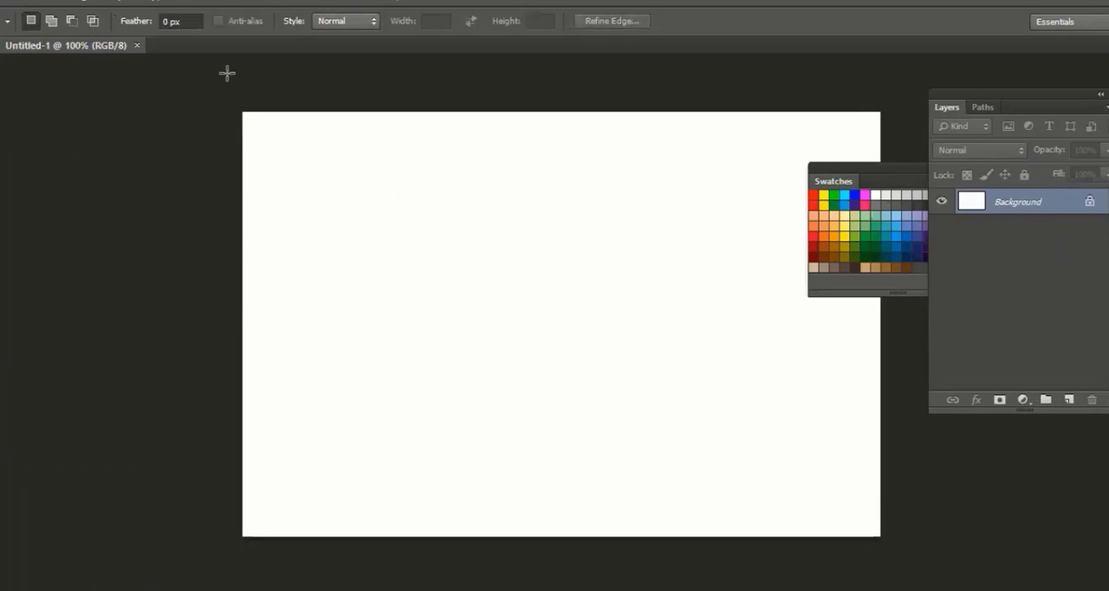
Open contentaware1.jpg from the photos folder
{"action": "key", "text": "ctrl+o"}
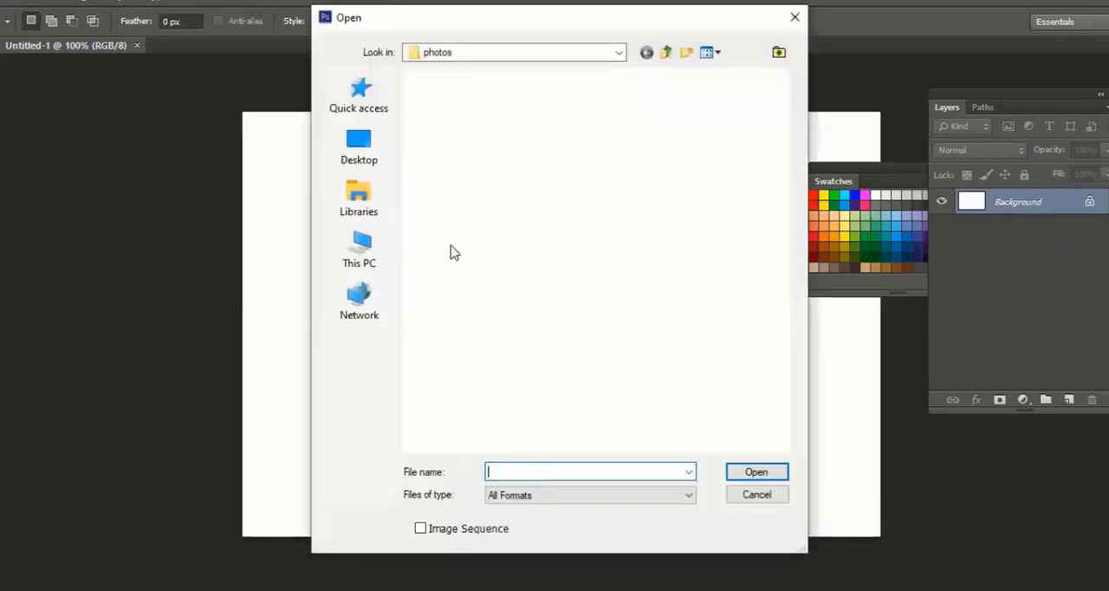
{"action": "left_click", "coordinate": [551, 392]}
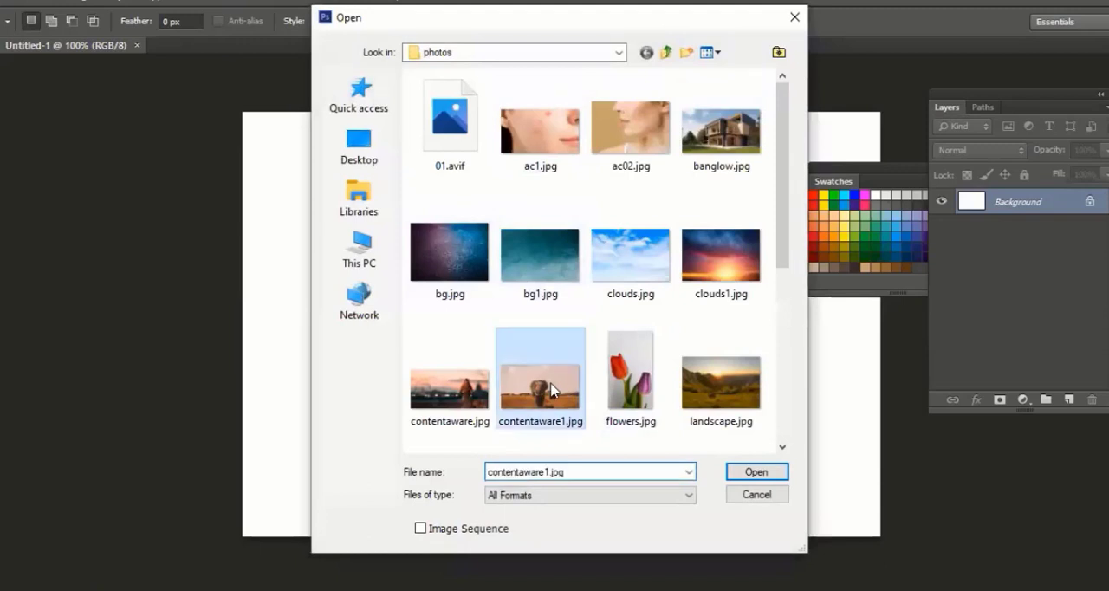
{"action": "double_click", "coordinate": [551, 386]}
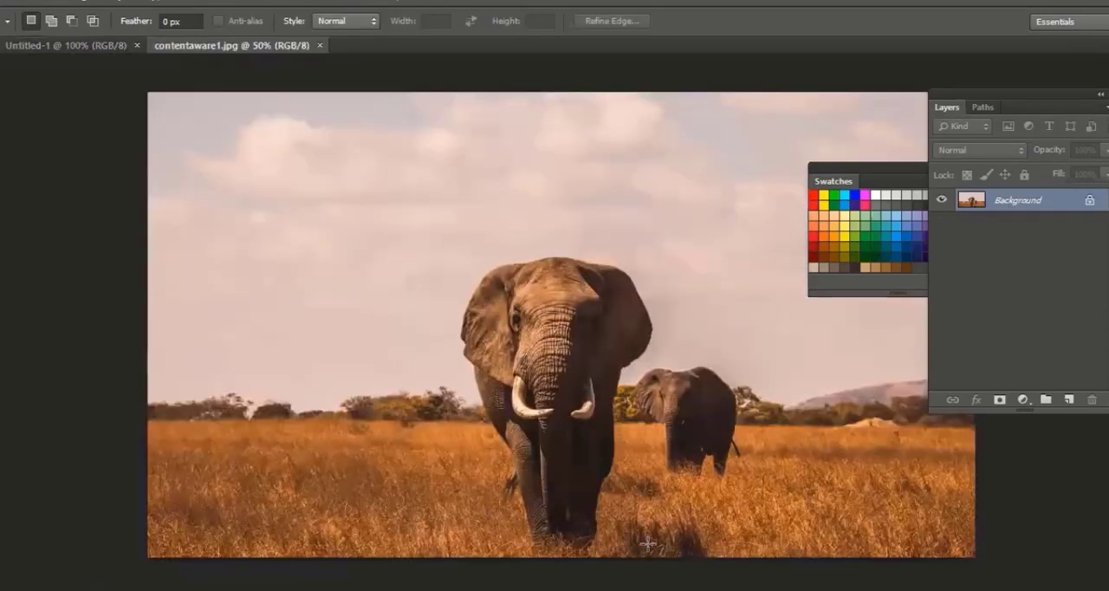
Select the large elephant with a rectangular marquee, adjust the selection's position to fit it, and copy the selected area
{"action": "left_click_drag", "start_coordinate": [648, 549], "coordinate": [451, 240]}
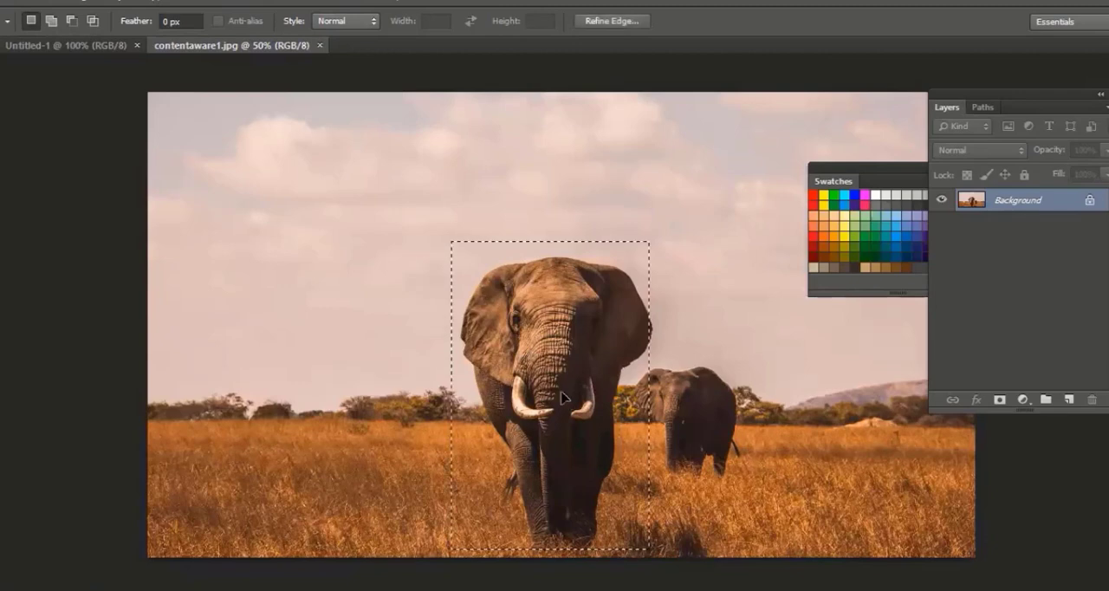
{"action": "left_click_drag", "start_coordinate": [561, 398], "coordinate": [565, 399]}
{"action": "key", "text": "ctrl+c"}
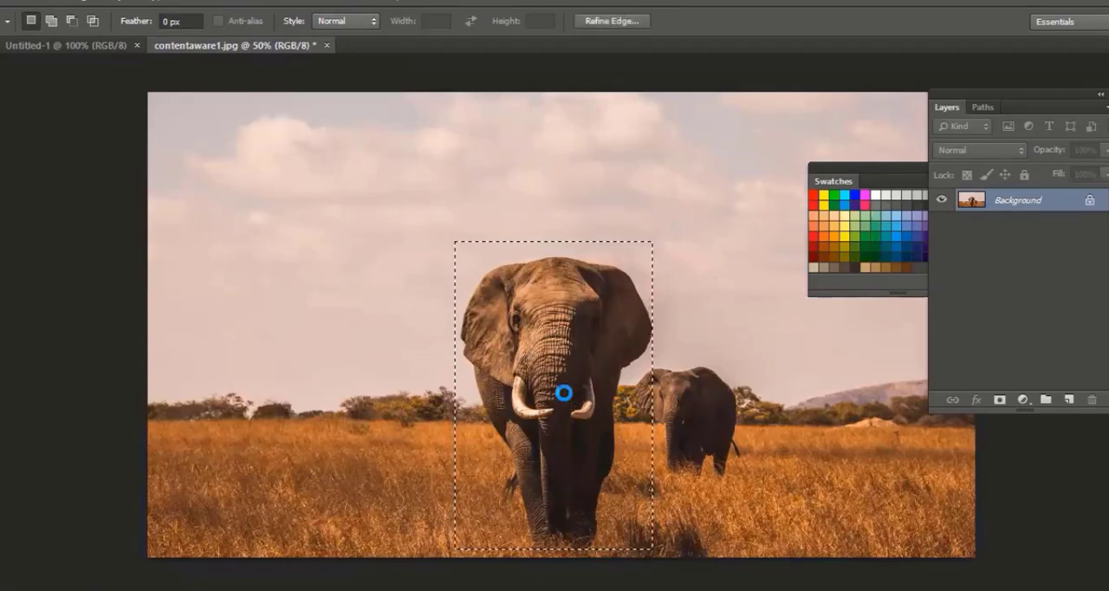
Create a new document from the Clipboard preset, 460 × 716 pixels, and paste the copied elephant into it
{"action": "key", "text": "ctrl+n"}
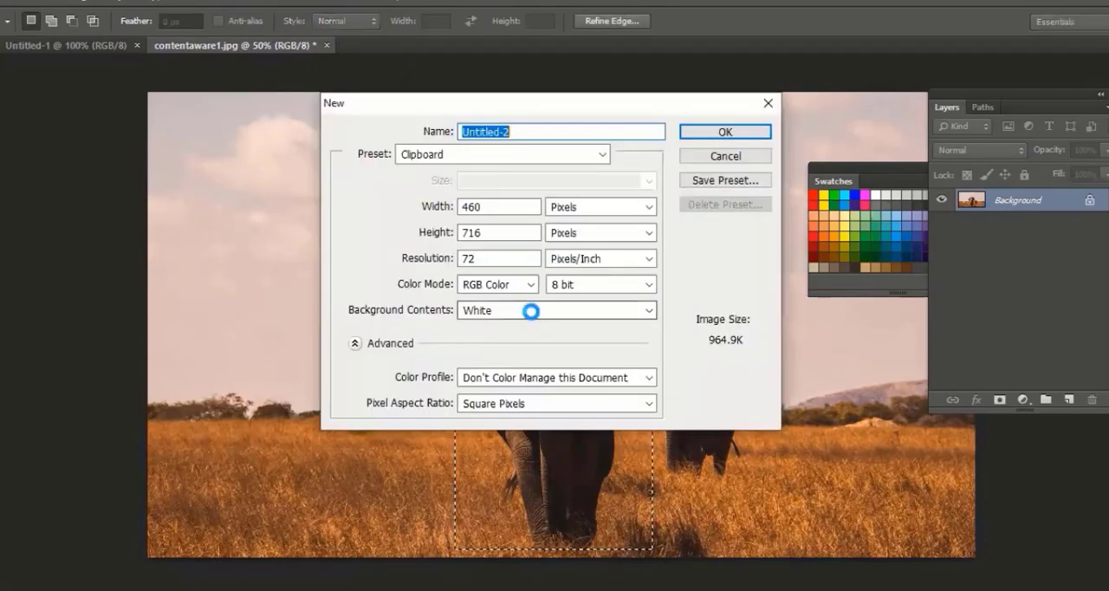
{"action": "key", "text": "Return"}
{"action": "key", "text": "ctrl+v"}
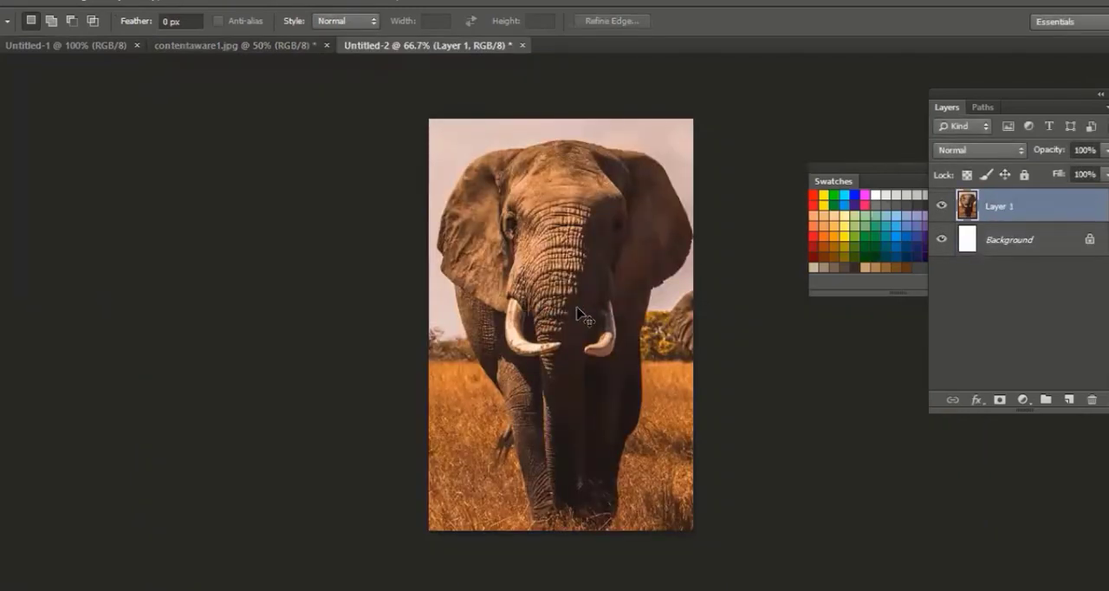
Close the pasted elephant document without saving and clear the selection in contentaware1.jpg
{"action": "key", "text": "ctrl+w"}
{"action": "left_click", "coordinate": [543, 239]}
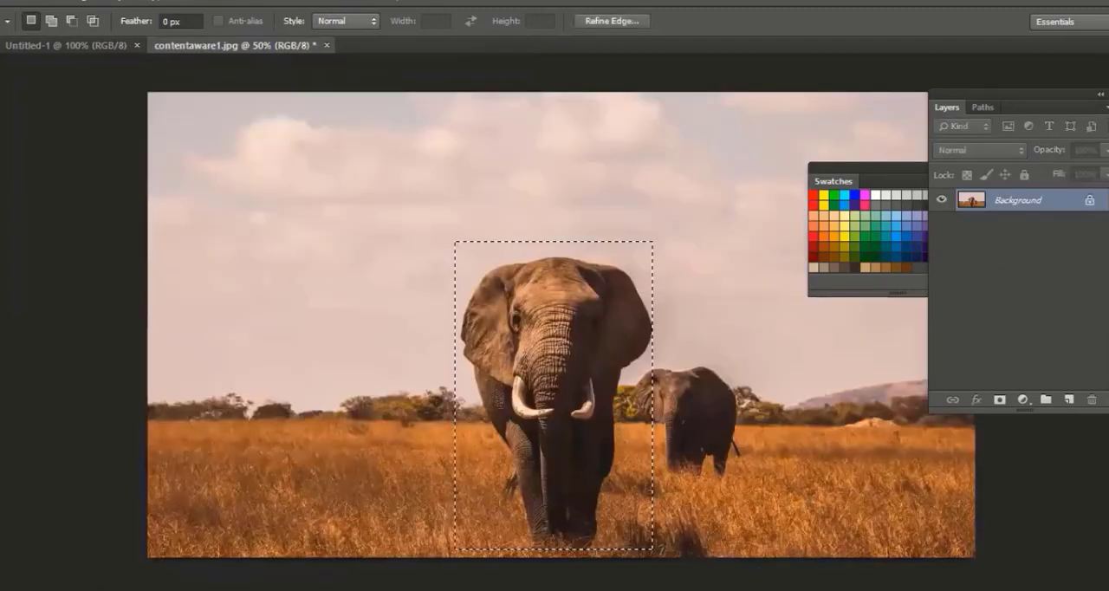
{"action": "left_click", "coordinate": [554, 393]}
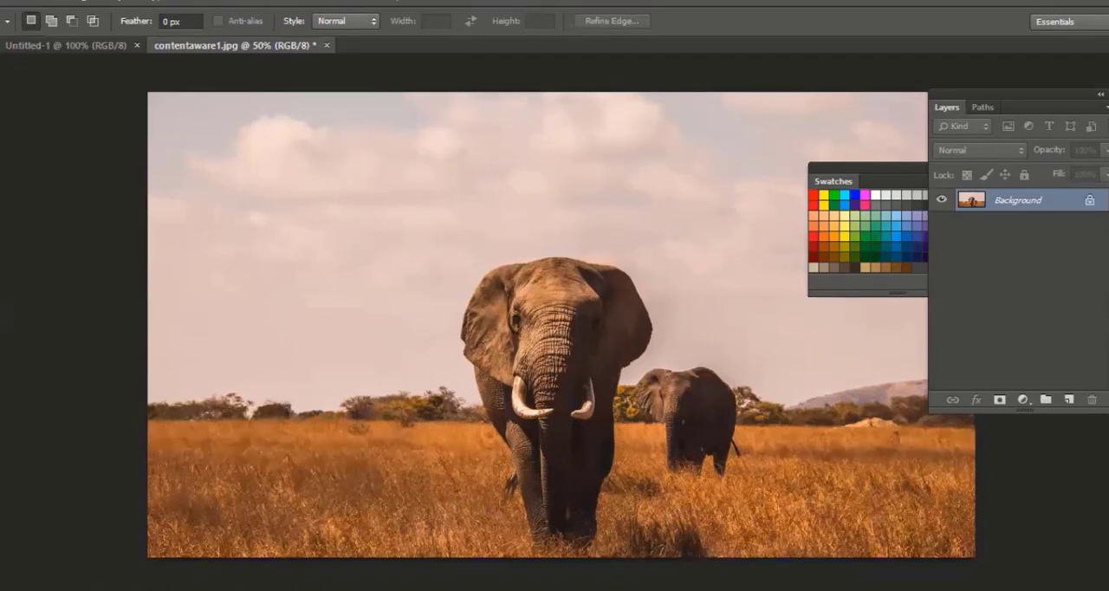
Draw a red rectangle over both elephants with the Rectangle tool in Pixels mode
{"action": "key", "text": "u"}
{"action": "left_click", "coordinate": [38, 456]}
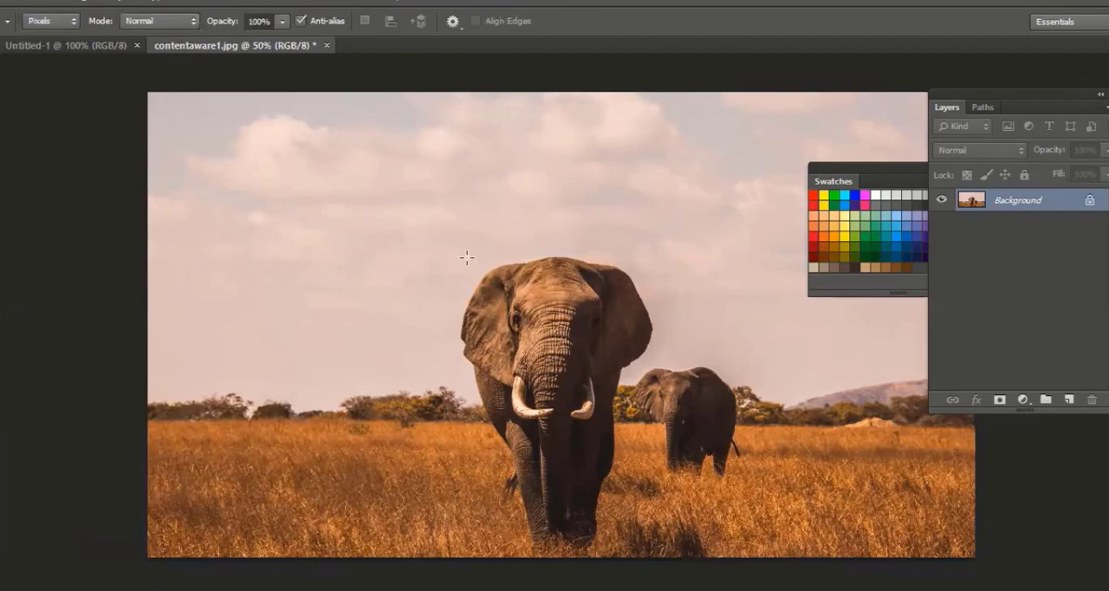
{"action": "left_click_drag", "start_coordinate": [442, 228], "coordinate": [728, 534]}
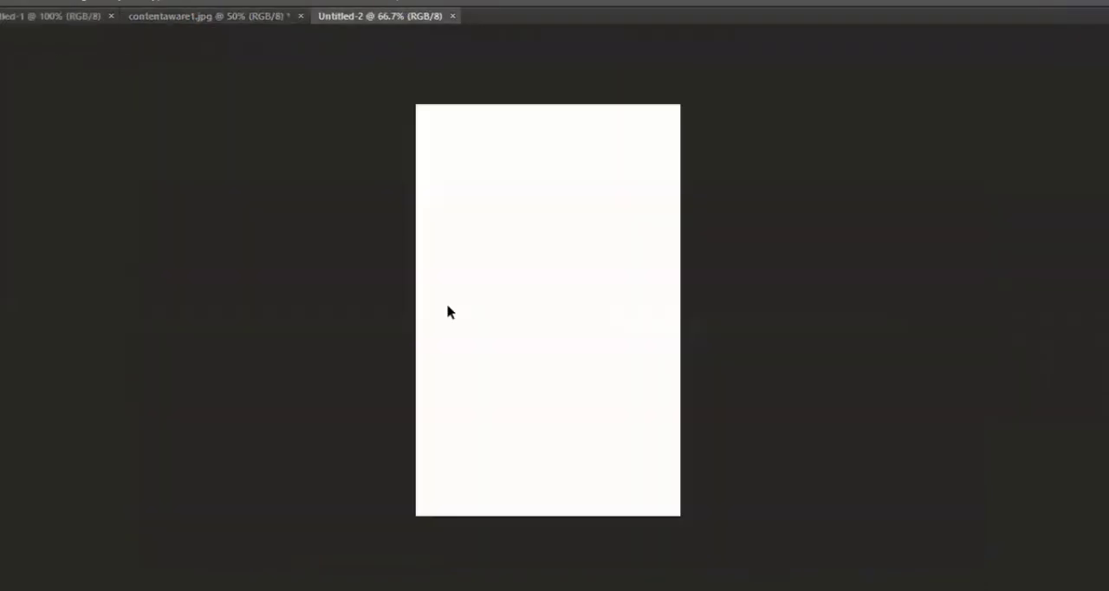
Paste the copied photo into the new document, and close both it and contentaware1.jpg without saving
{"action": "key", "text": "ctrl+v"}
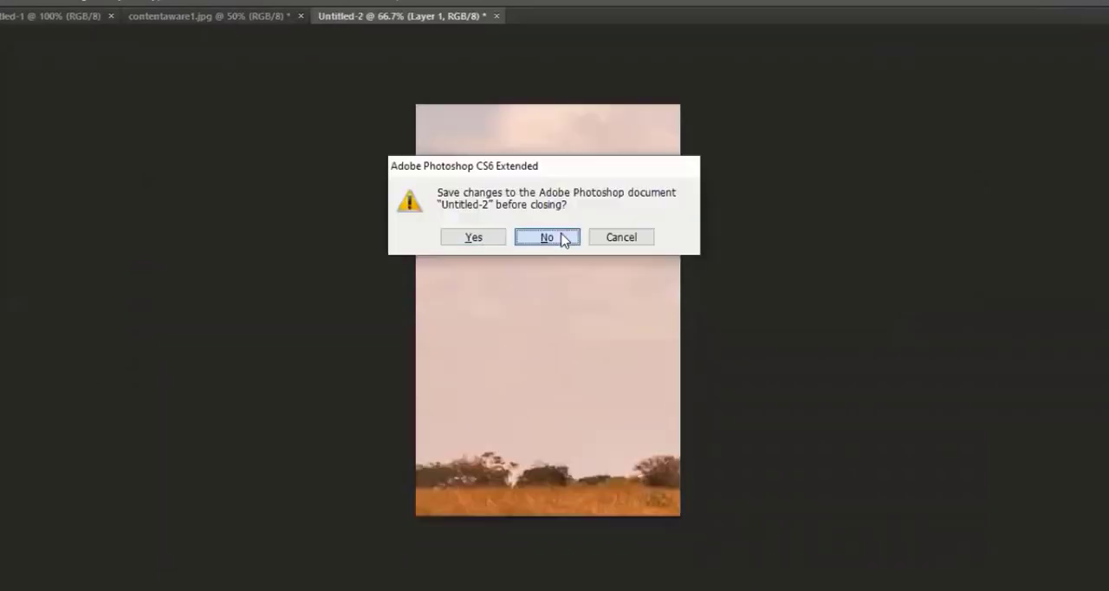
{"action": "left_click", "coordinate": [546, 237]}
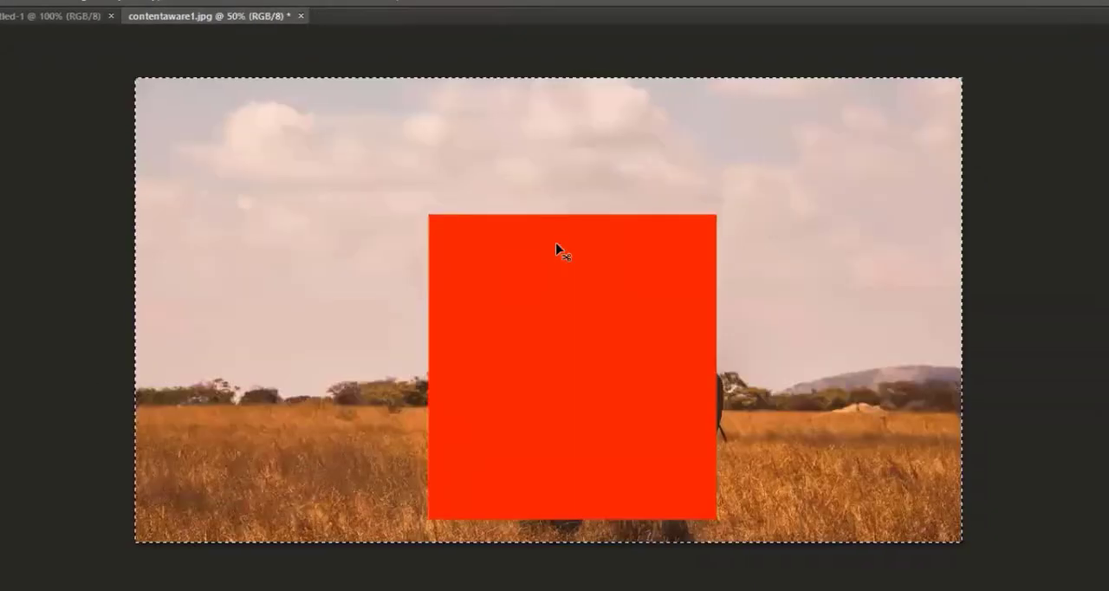
{"action": "left_click", "coordinate": [551, 241]}
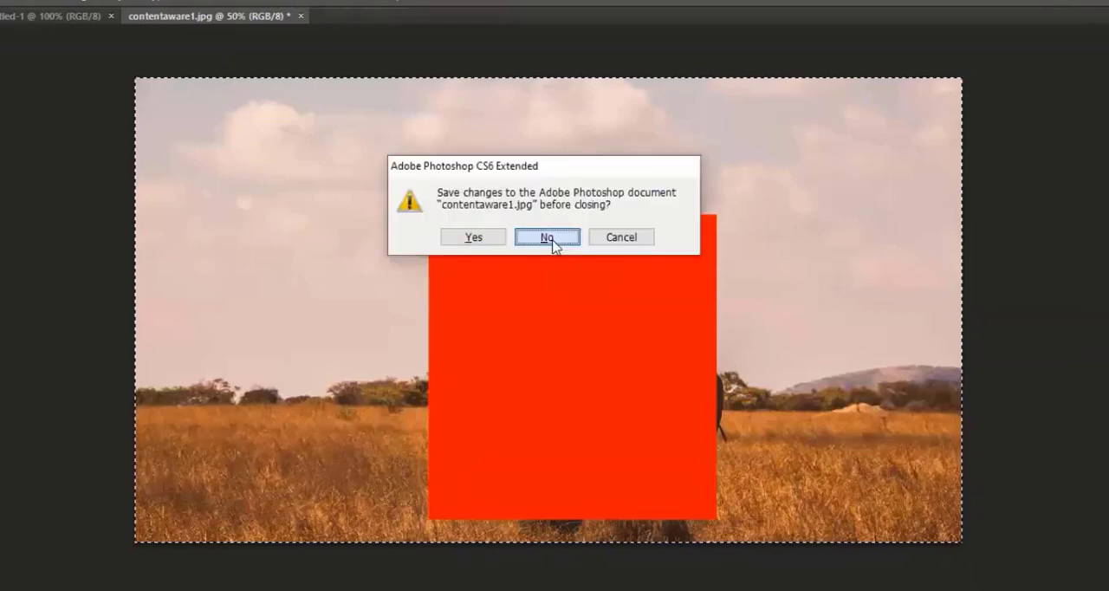
{"action": "key", "text": "Tab"}
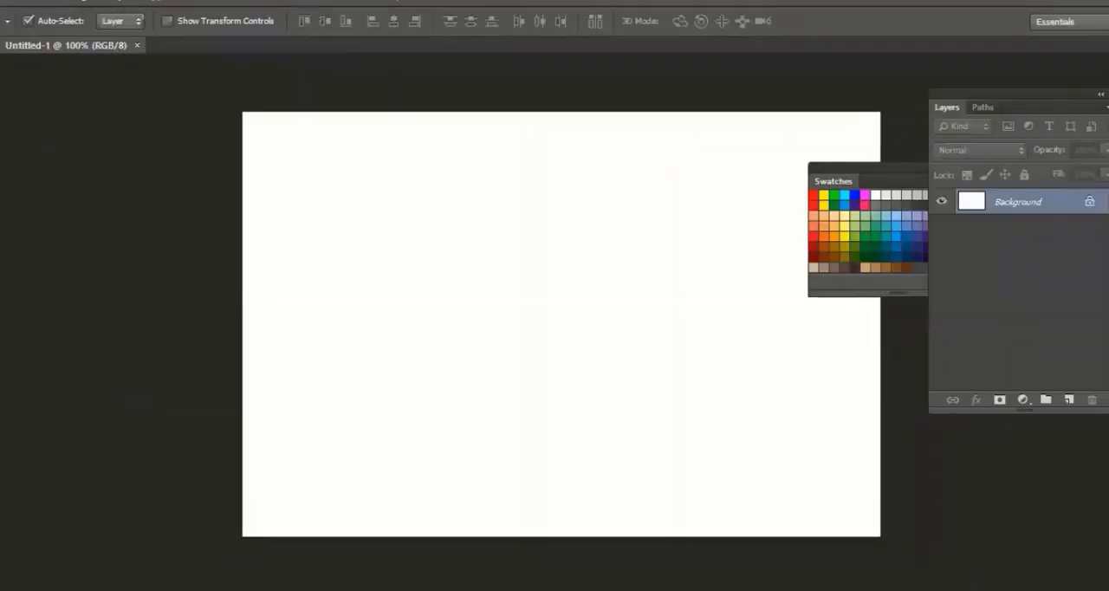
Draw a red rectangle in Pixels mode on the left part of the blank canvas
{"action": "right_click", "coordinate": [1, 92]}
{"action": "left_click", "coordinate": [50, 97]}
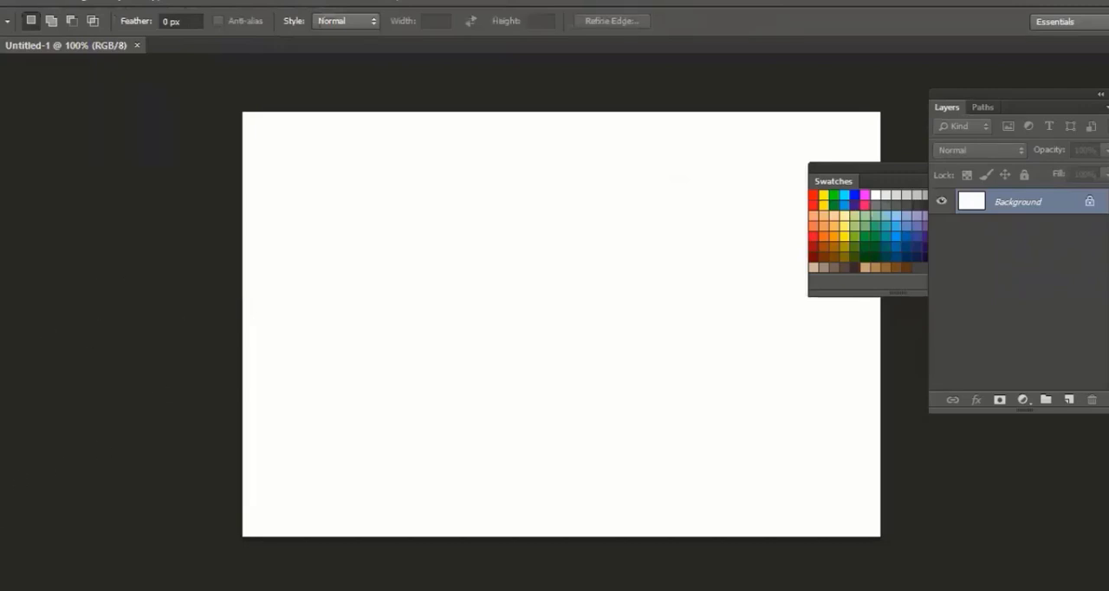
{"action": "key", "text": "u"}
{"action": "left_click_drag", "start_coordinate": [280, 151], "coordinate": [498, 398]}
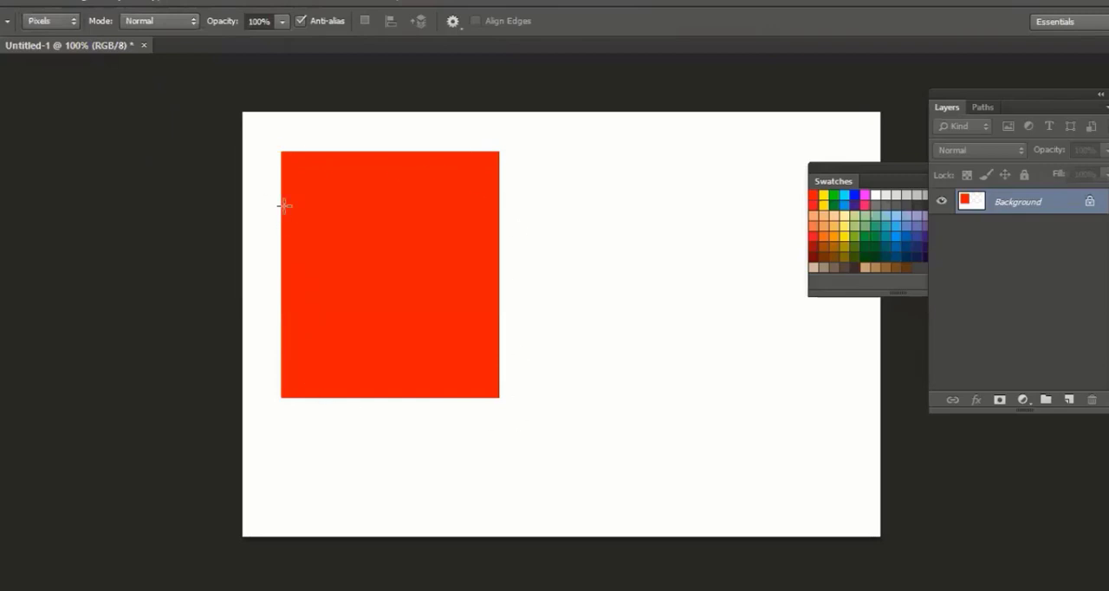
Switch the Rectangle tool to Shape mode and draw a red rectangle about 264 × 278 px beside the first one
{"action": "left_click", "coordinate": [54, 21]}
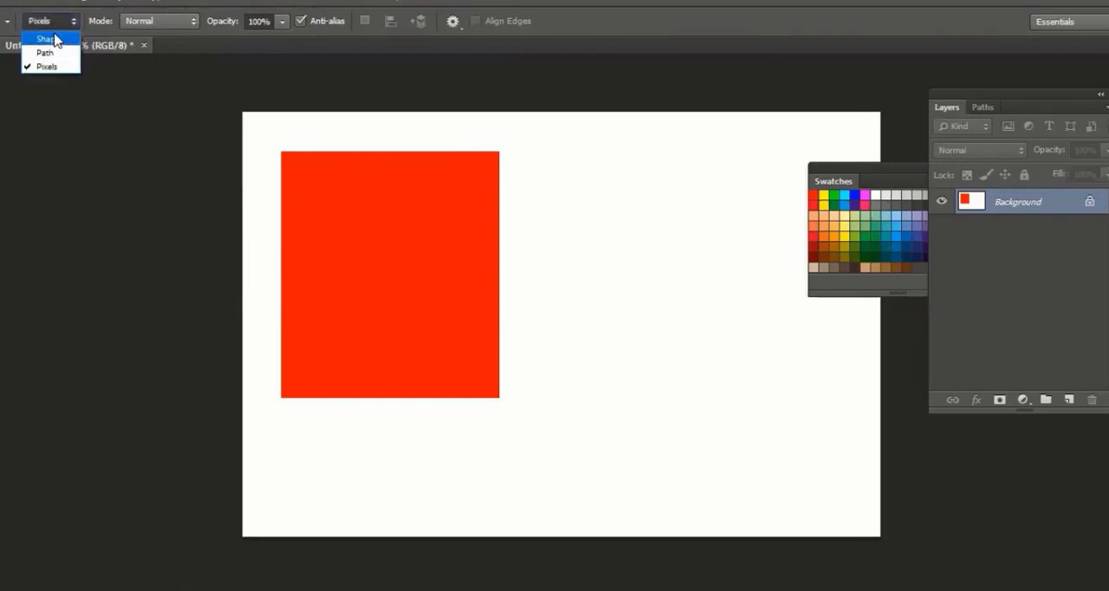
{"action": "left_click", "coordinate": [45, 39]}
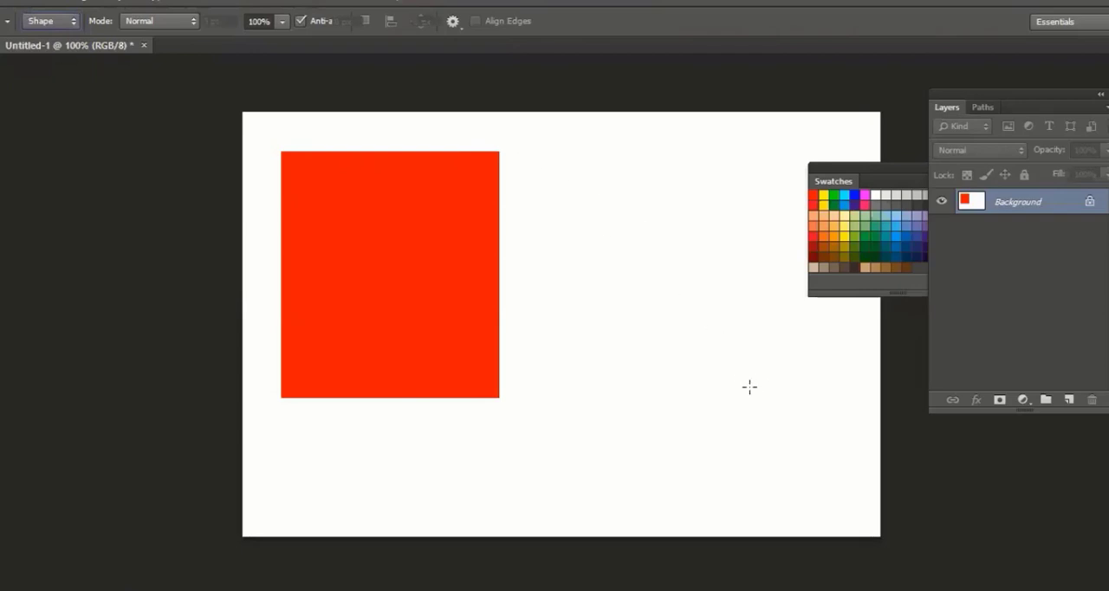
{"action": "left_click_drag", "start_coordinate": [529, 151], "coordinate": [755, 391]}
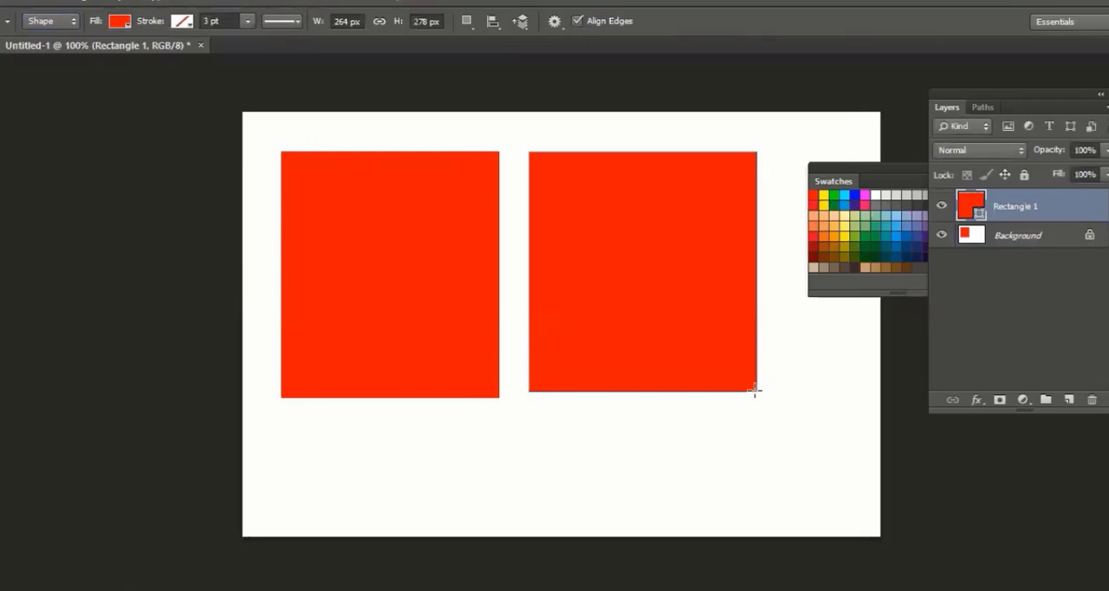
Try to select the left pixel rectangle on the Background layer with the Path Selection tool
{"action": "key", "text": "v"}
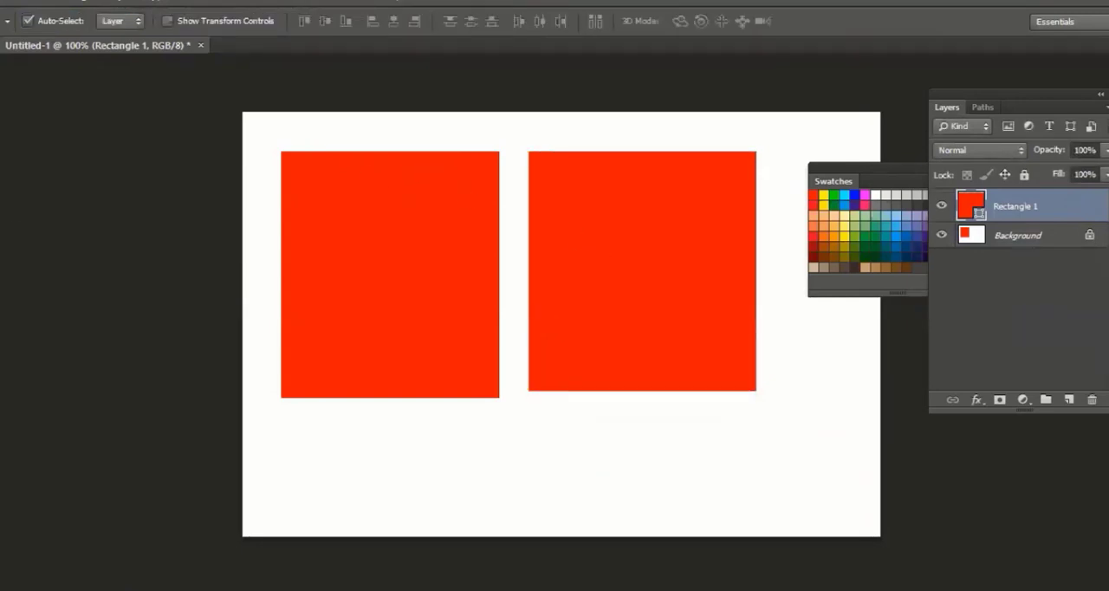
{"action": "key", "text": "u"}
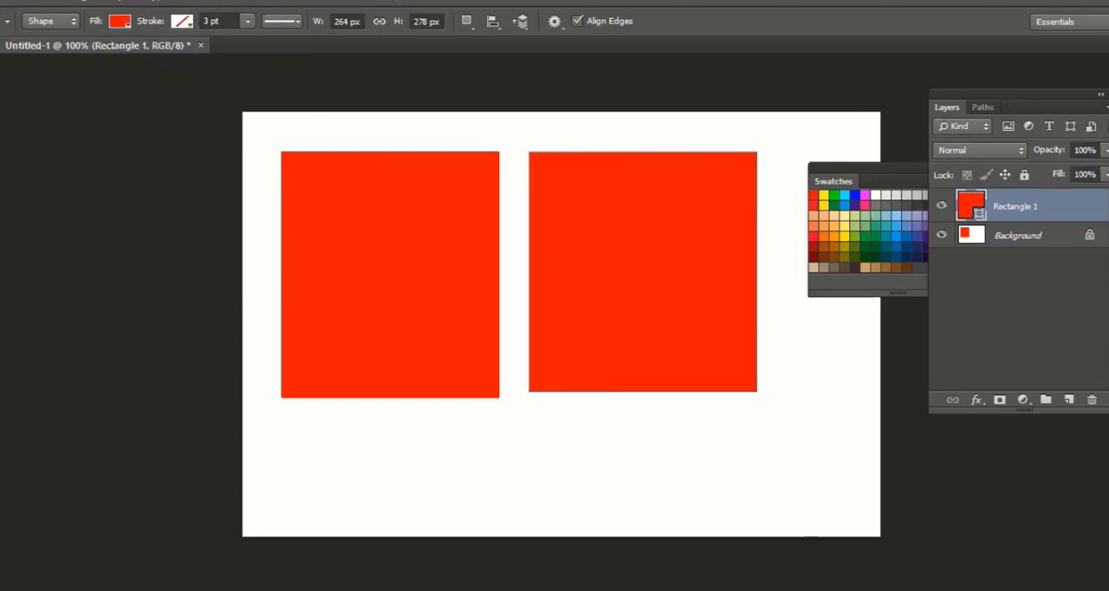
{"action": "key", "text": "a"}
{"action": "left_click", "coordinate": [996, 239]}
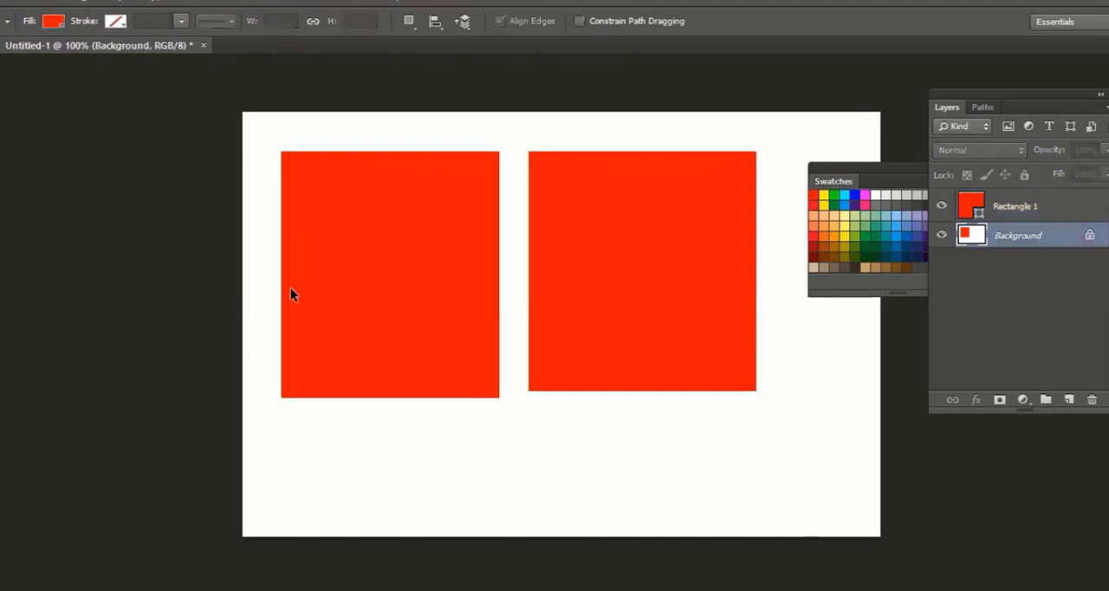
{"action": "left_click", "coordinate": [349, 318]}
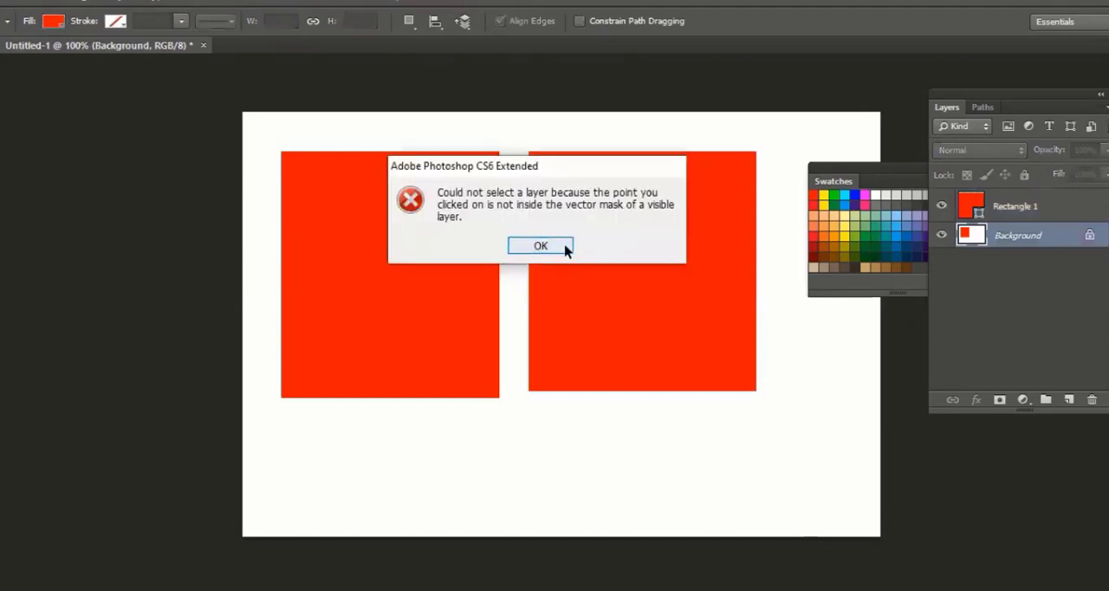
{"action": "left_click", "coordinate": [563, 249]}
Select the Rectangle 1 shape with the Path Selection tool and move it slightly down and right on the canvas
{"action": "left_click", "coordinate": [1022, 208]}
{"action": "left_click", "coordinate": [612, 280]}
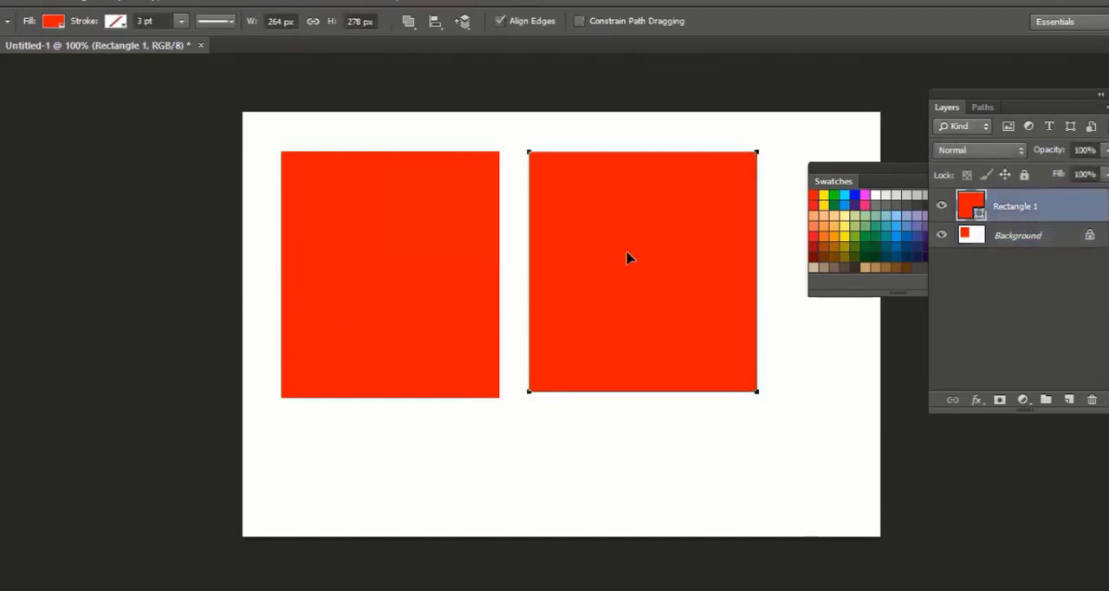
{"action": "left_click_drag", "start_coordinate": [635, 263], "coordinate": [642, 287]}
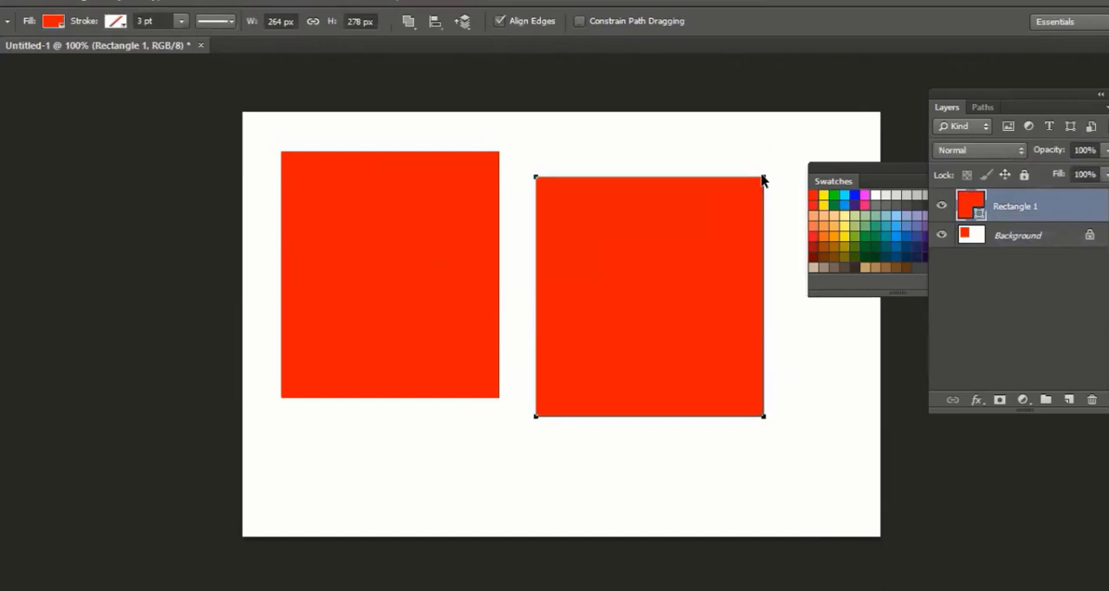
{"action": "left_click_drag", "start_coordinate": [762, 183], "coordinate": [650, 250]}
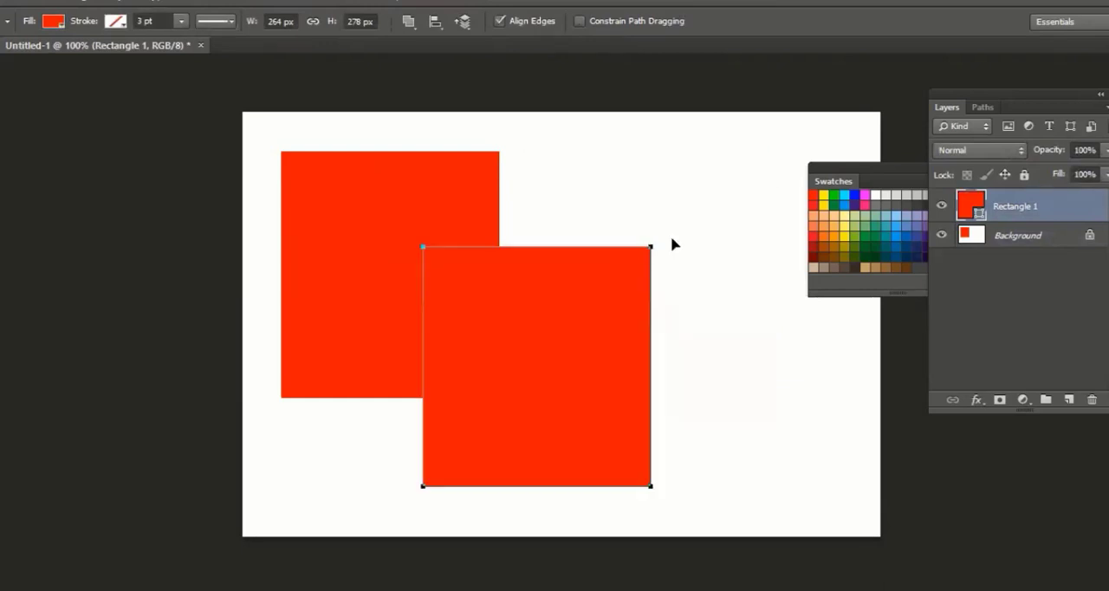
{"action": "key", "text": "ctrl+z"}
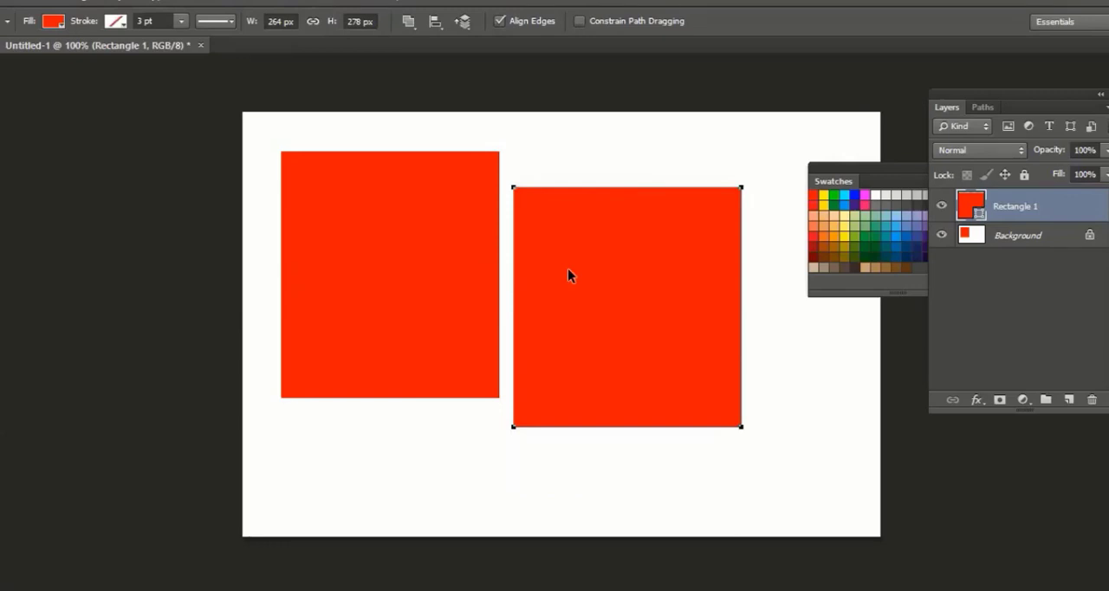
{"action": "left_click_drag", "start_coordinate": [568, 268], "coordinate": [643, 286]}
Try reshaping the right rectangle with the Direct Selection tool by pulling its upper-left anchor point toward the lower-right corner, and undo the reshaping
{"action": "right_click", "coordinate": [0, 432]}
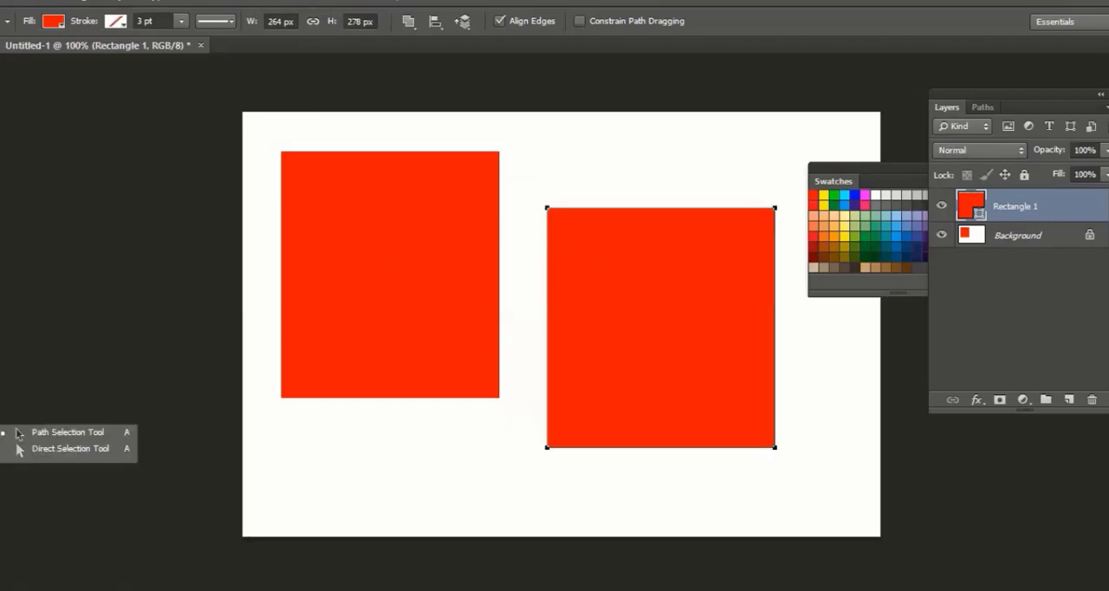
{"action": "left_click", "coordinate": [63, 457]}
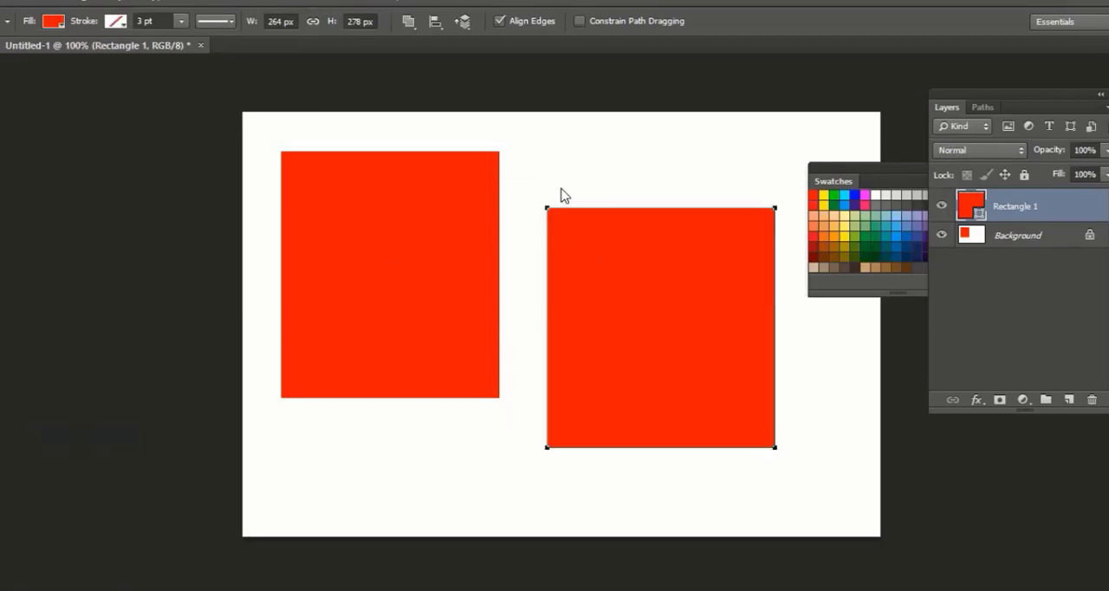
{"action": "left_click_drag", "start_coordinate": [532, 197], "coordinate": [570, 244]}
{"action": "left_click_drag", "start_coordinate": [548, 210], "coordinate": [738, 422]}
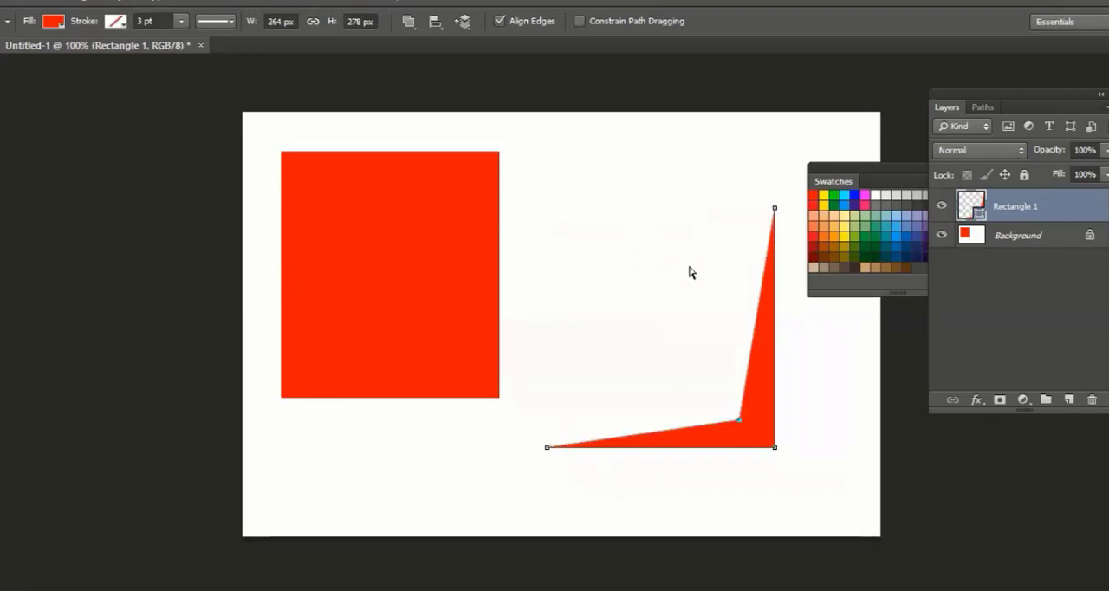
{"action": "key", "text": "ctrl+z"}
{"action": "key", "text": "ctrl+alt+z"}
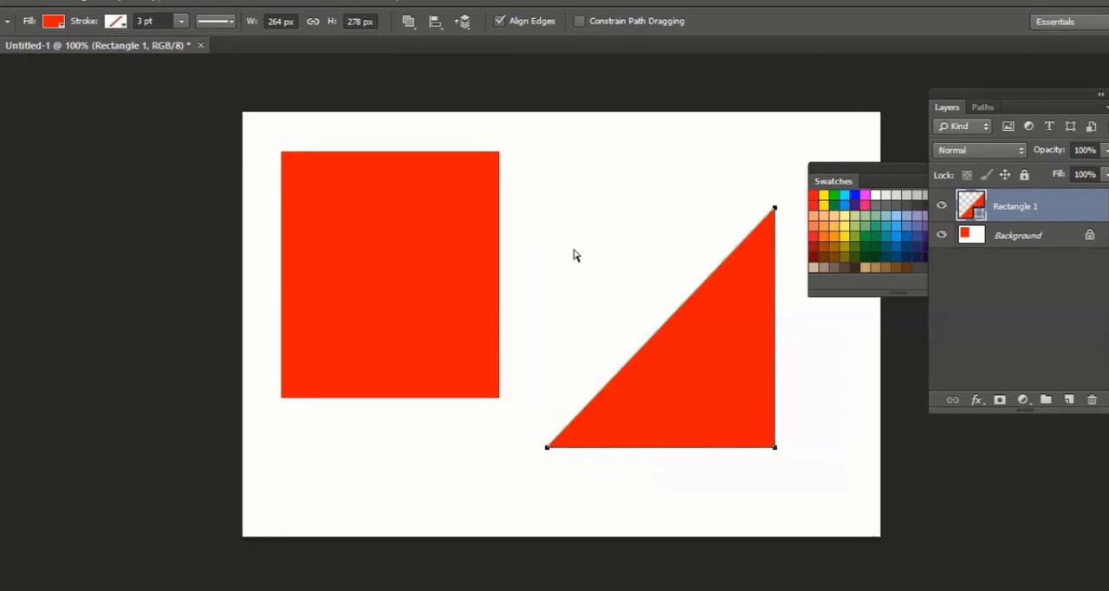
Clear the artwork by removing the Rectangle 1 shape, resetting the default colours and filling the Background layer with white
{"action": "key", "text": "ctrl+alt+z"}
{"action": "key", "text": "ctrl+BackSpace"}
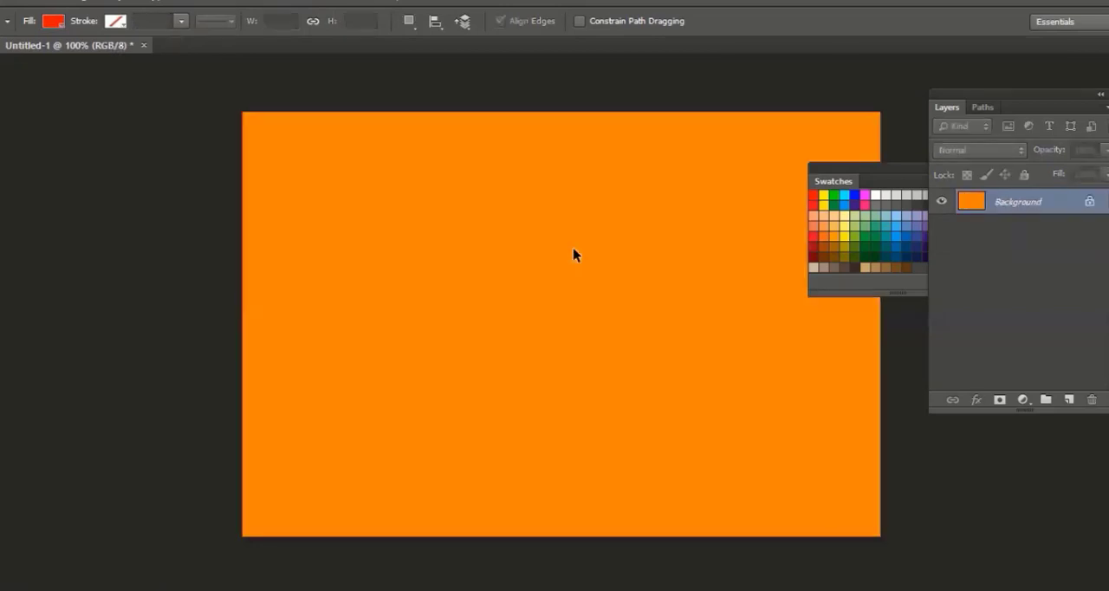
{"action": "key", "text": "d"}
{"action": "key", "text": "ctrl+BackSpace"}
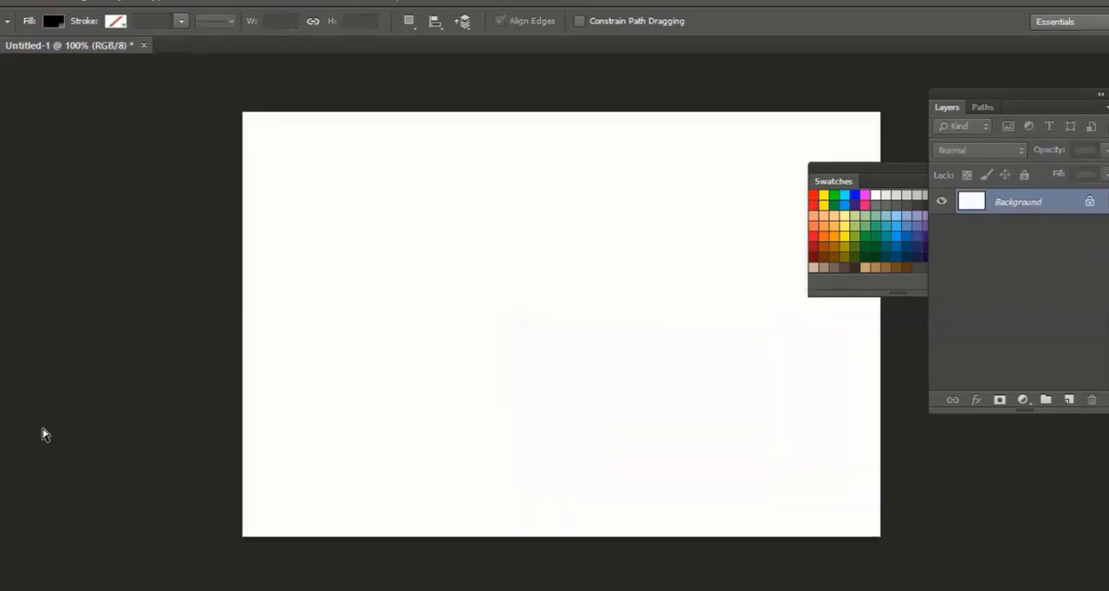
Add a new layer and try a red rounded rectangle shape about 378 × 135 px with a 10 px radius, then undo the shape
{"action": "key", "text": "u"}
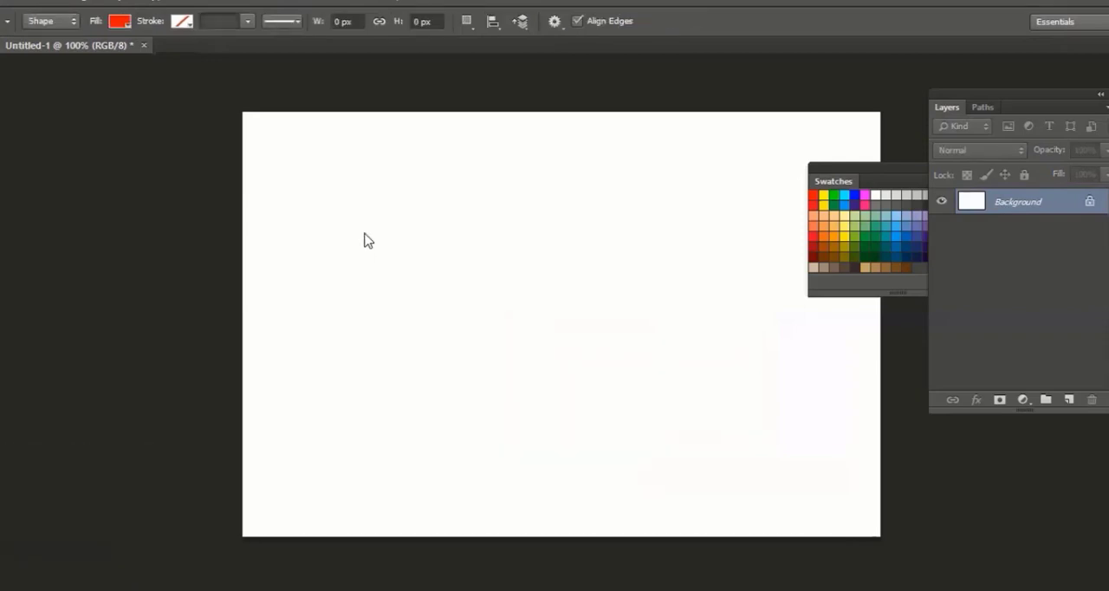
{"action": "key", "text": "shift+u"}
{"action": "left_click", "coordinate": [1069, 400]}
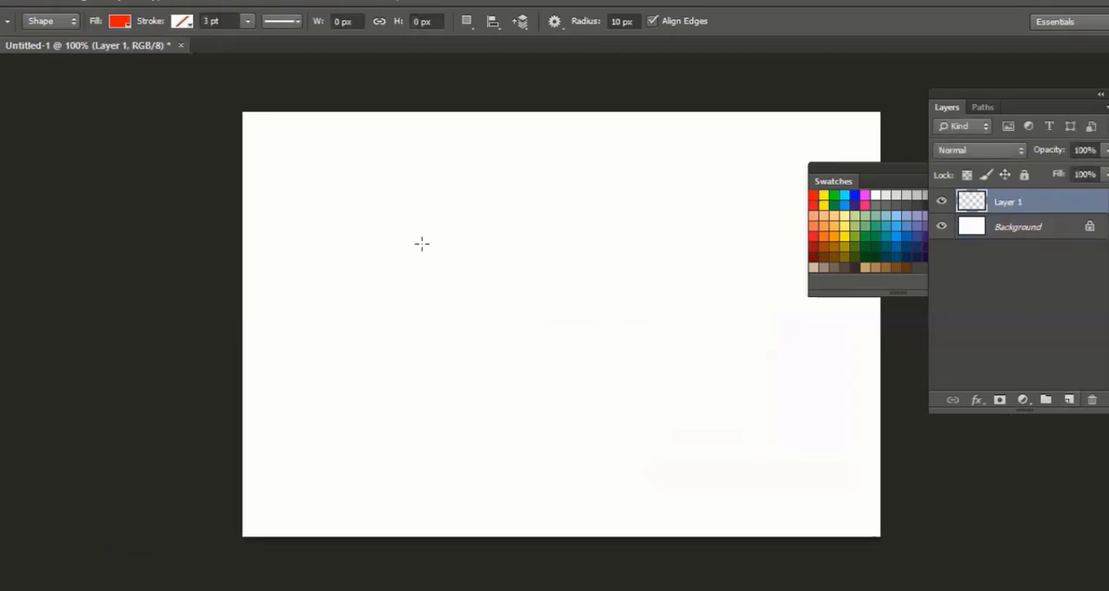
{"action": "left_click_drag", "start_coordinate": [342, 226], "coordinate": [667, 340]}
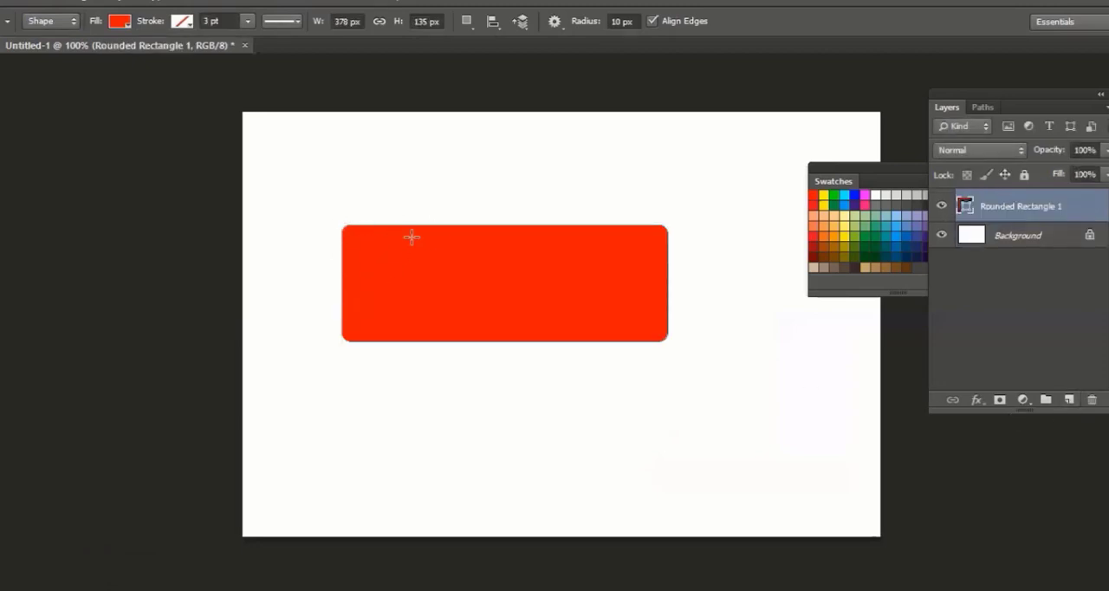
{"action": "key", "text": "ctrl+z"}
Switch the Rounded Rectangle tool to Path mode, draw a rounded path with a 10 px radius, and undo the path
{"action": "left_click", "coordinate": [52, 20]}
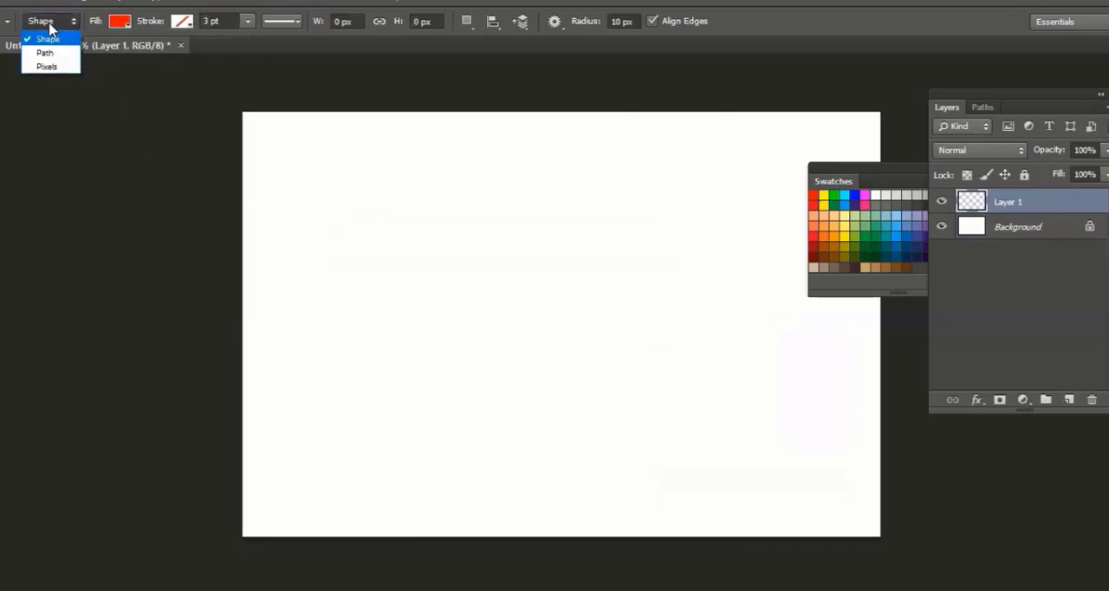
{"action": "left_click", "coordinate": [45, 54]}
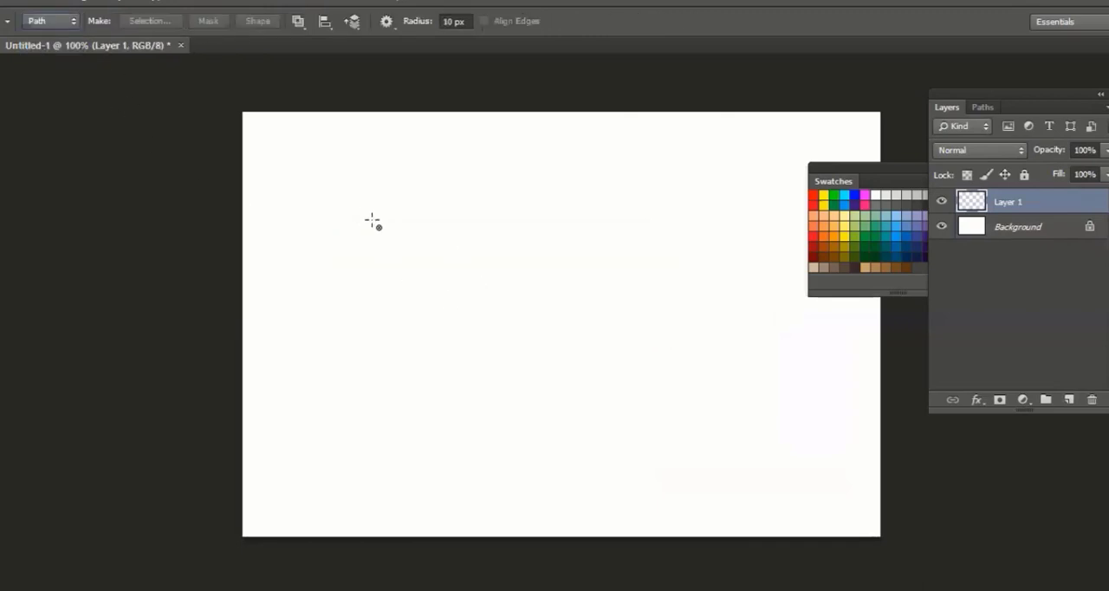
{"action": "left_click_drag", "start_coordinate": [354, 200], "coordinate": [648, 317]}
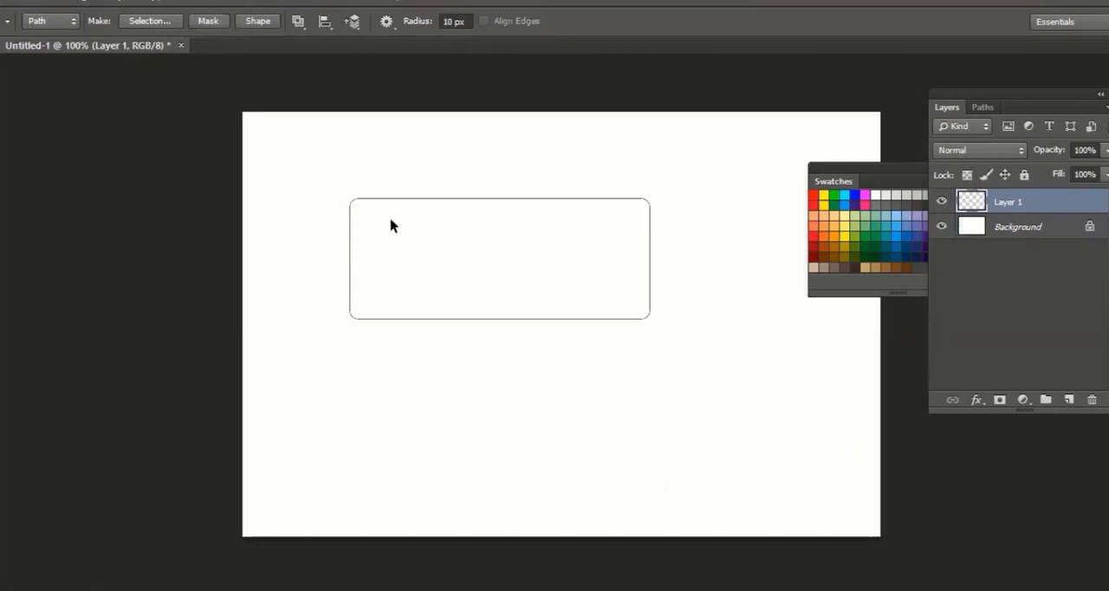
{"action": "key", "text": "ctrl+z"}
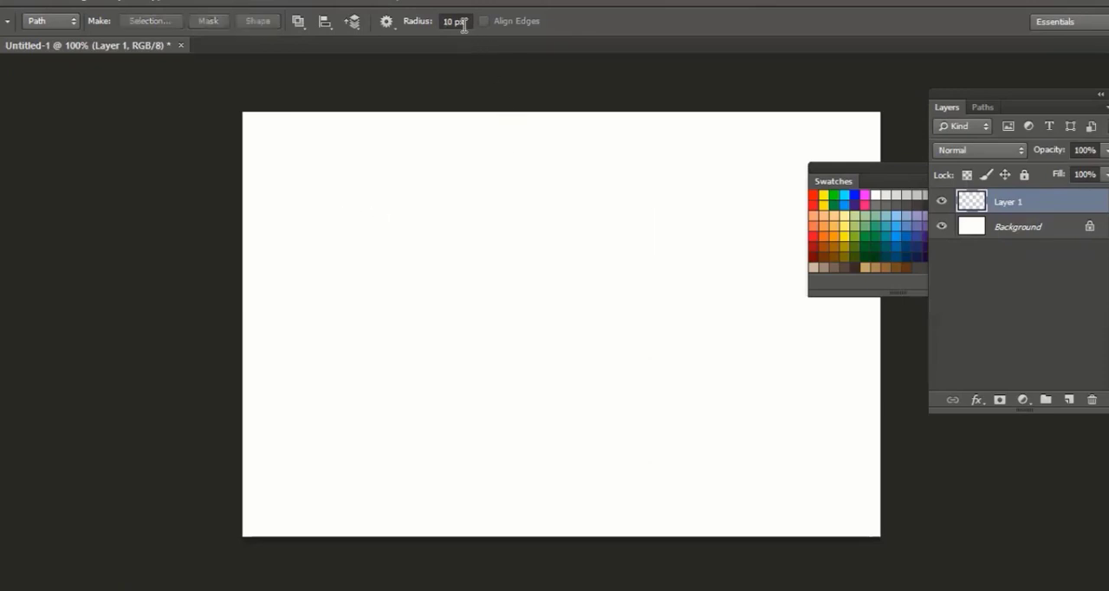
Set the corner radius to 25 px and draw a wide rounded rectangle path in the upper half of the canvas
{"action": "left_click", "coordinate": [448, 21]}
{"action": "double_click", "coordinate": [448, 20]}
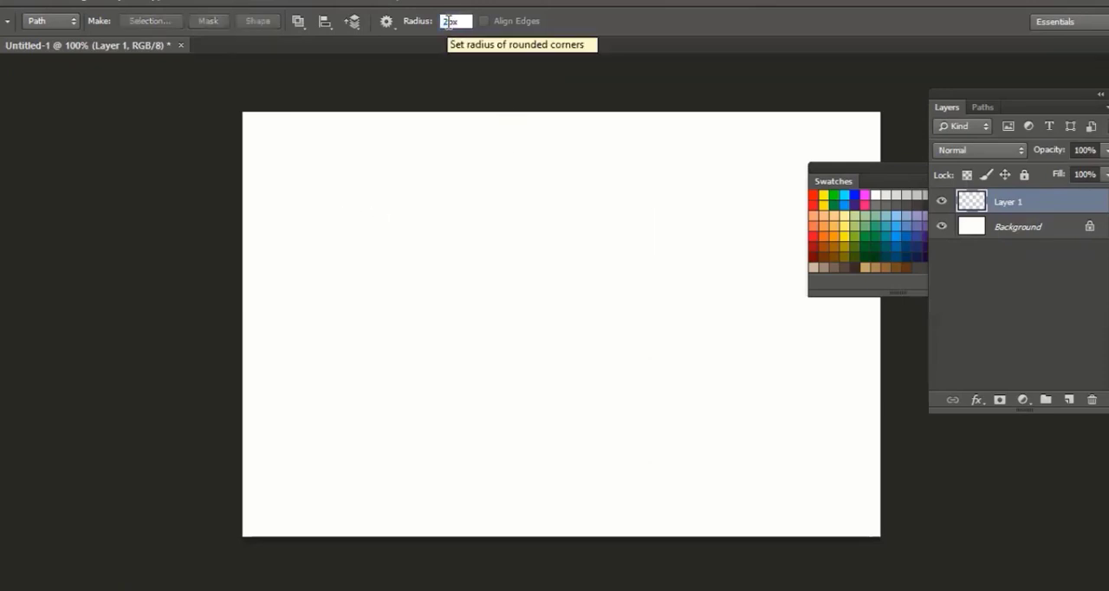
{"action": "type", "text": "25"}
{"action": "key", "text": "Return"}
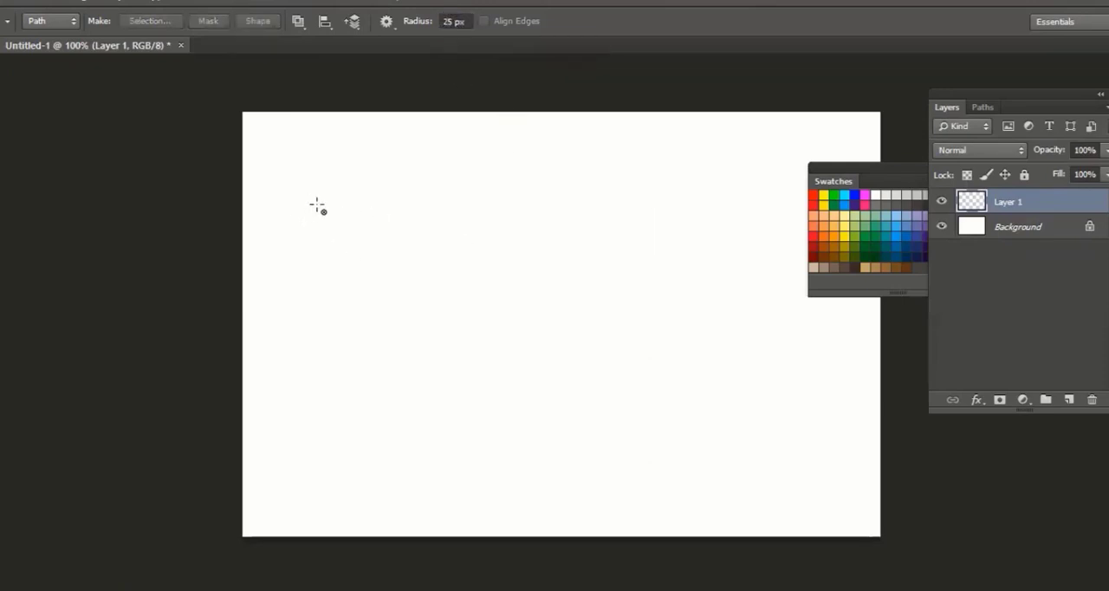
{"action": "left_click_drag", "start_coordinate": [620, 329], "coordinate": [621, 329]}
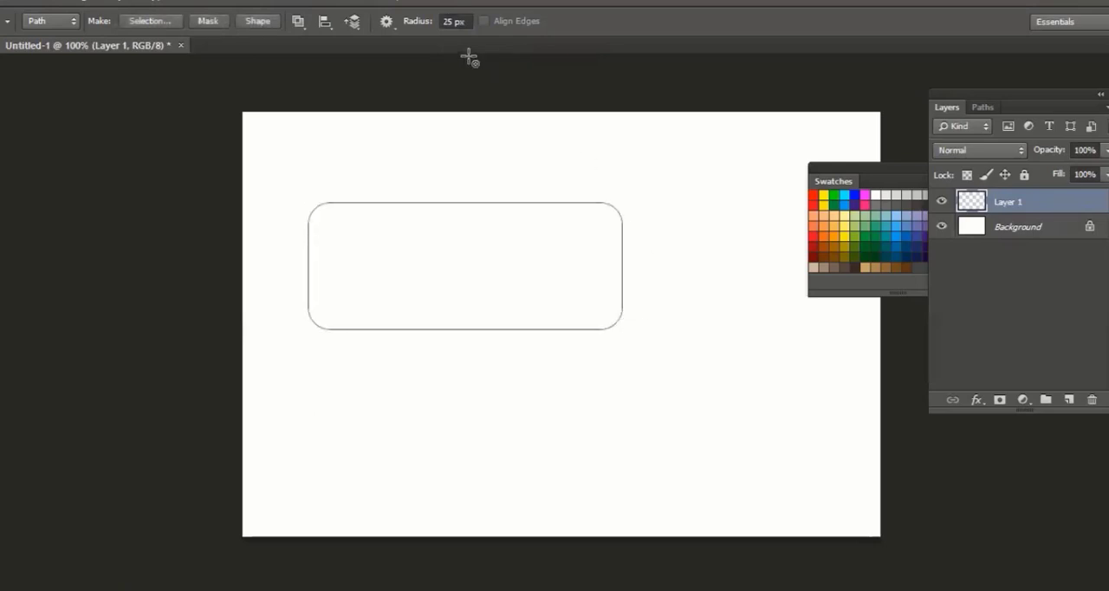
Set the corner radius to 10 px and draw a second rounded rectangle path directly below the first one
{"action": "left_click", "coordinate": [443, 20]}
{"action": "type", "text": "10"}
{"action": "key", "text": "Return"}
{"action": "left_click_drag", "start_coordinate": [624, 449], "coordinate": [621, 441]}
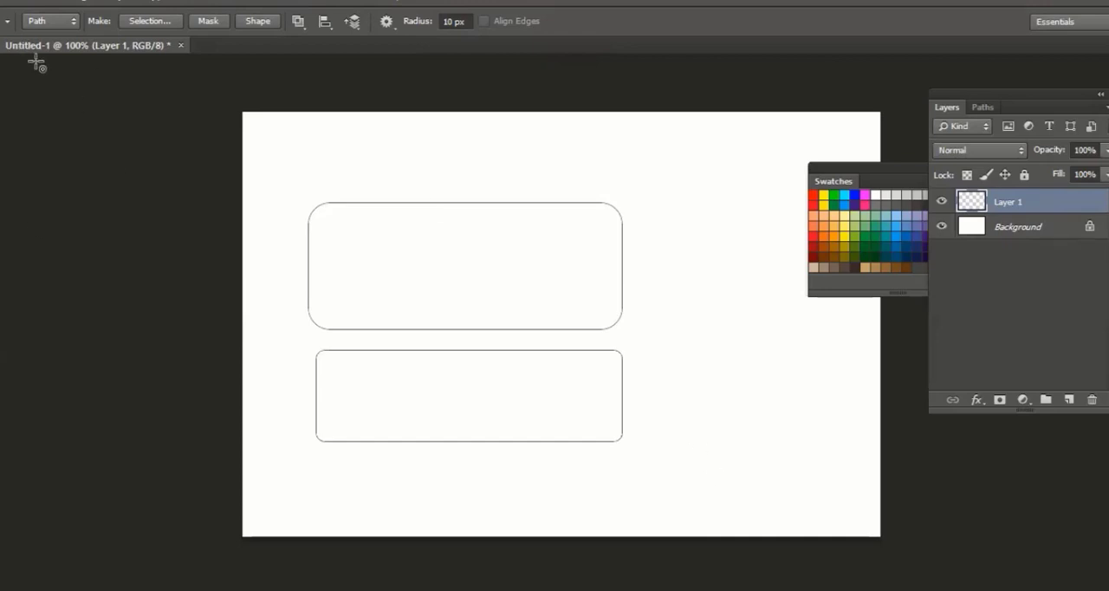
Reshape the upper rounded path into an L shape by pulling its upper-left corner anchors toward the lower-right corner with Direct Selection
{"action": "key", "text": "a"}
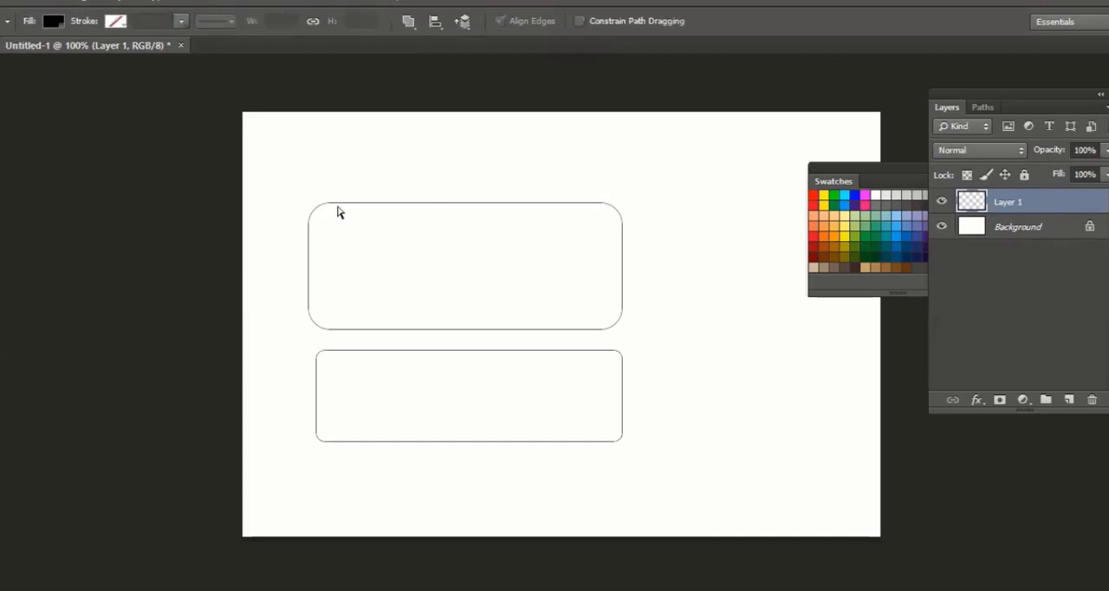
{"action": "left_click", "coordinate": [338, 204]}
{"action": "left_click_drag", "start_coordinate": [277, 177], "coordinate": [354, 299]}
{"action": "left_click", "coordinate": [326, 192]}
{"action": "left_click", "coordinate": [331, 203]}
{"action": "key", "text": "ctrl+z"}
{"action": "left_click", "coordinate": [279, 185]}
{"action": "left_click_drag", "start_coordinate": [266, 161], "coordinate": [354, 241]}
{"action": "left_click", "coordinate": [330, 204]}
{"action": "left_click_drag", "start_coordinate": [329, 202], "coordinate": [602, 293]}
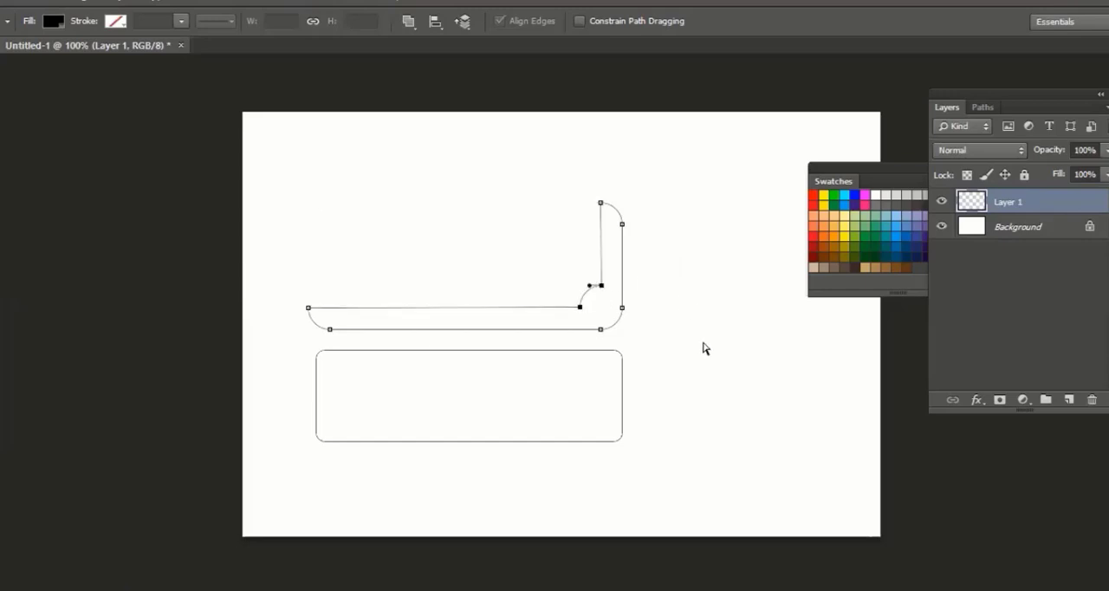
Delete the lower rounded rectangle path
{"action": "left_click", "coordinate": [698, 352]}
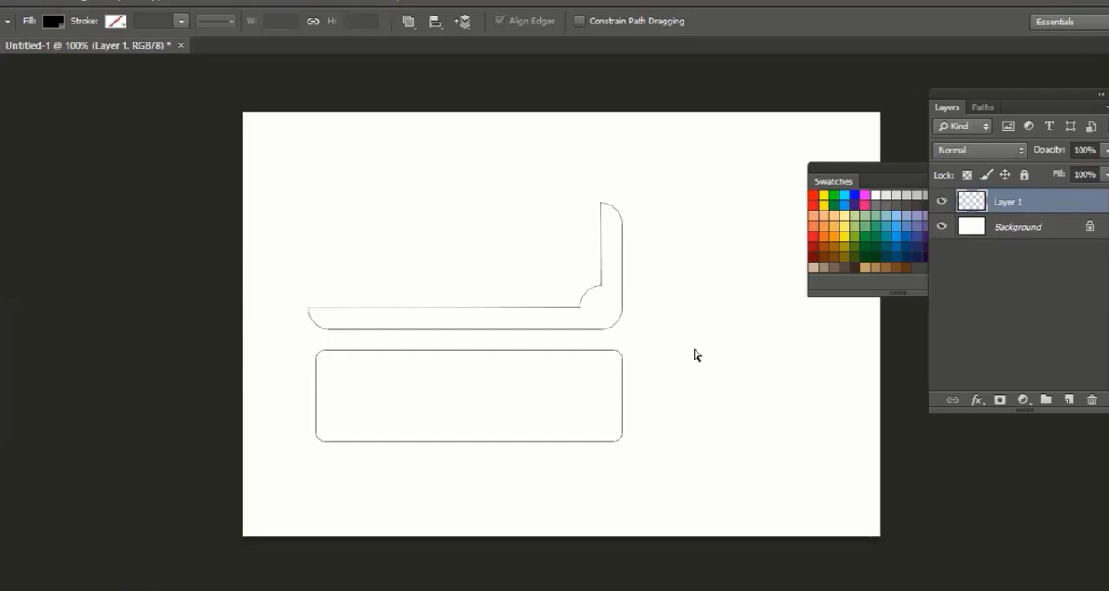
{"action": "left_click", "coordinate": [481, 351]}
{"action": "key", "text": "Delete"}
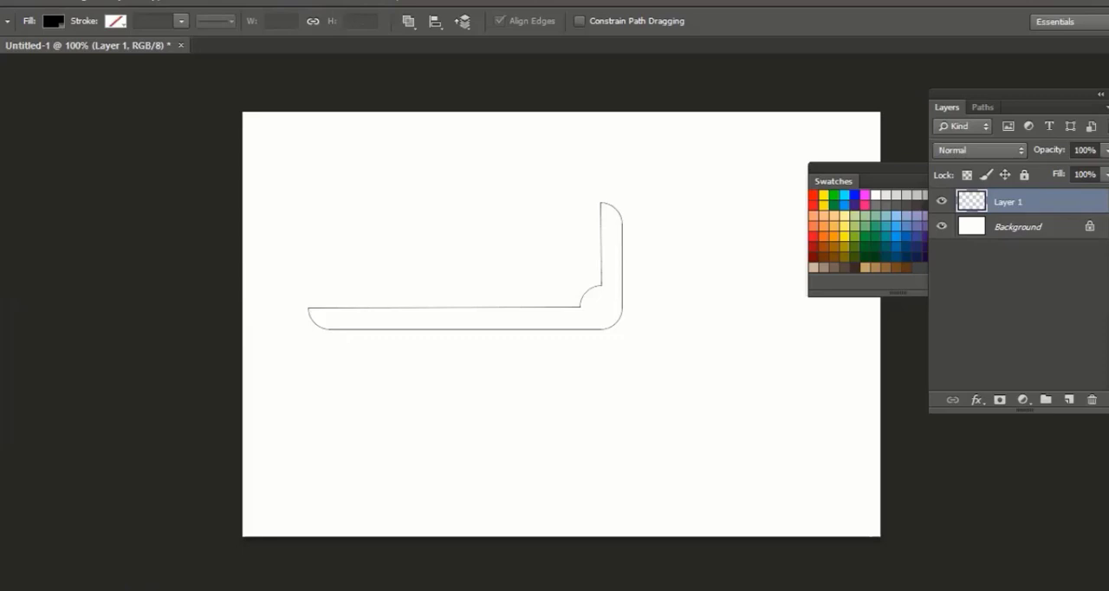
Select the whole L-shaped path with the Path Selection tool and move it down and right toward the middle of the canvas
{"action": "right_click", "coordinate": [0, 433]}
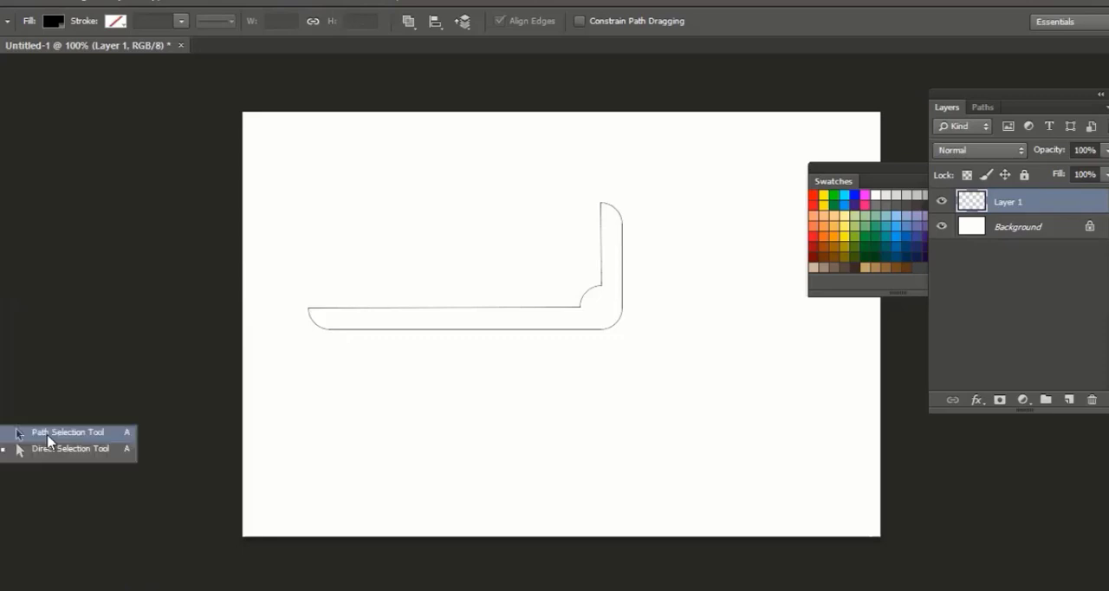
{"action": "left_click", "coordinate": [47, 440]}
{"action": "left_click", "coordinate": [341, 327]}
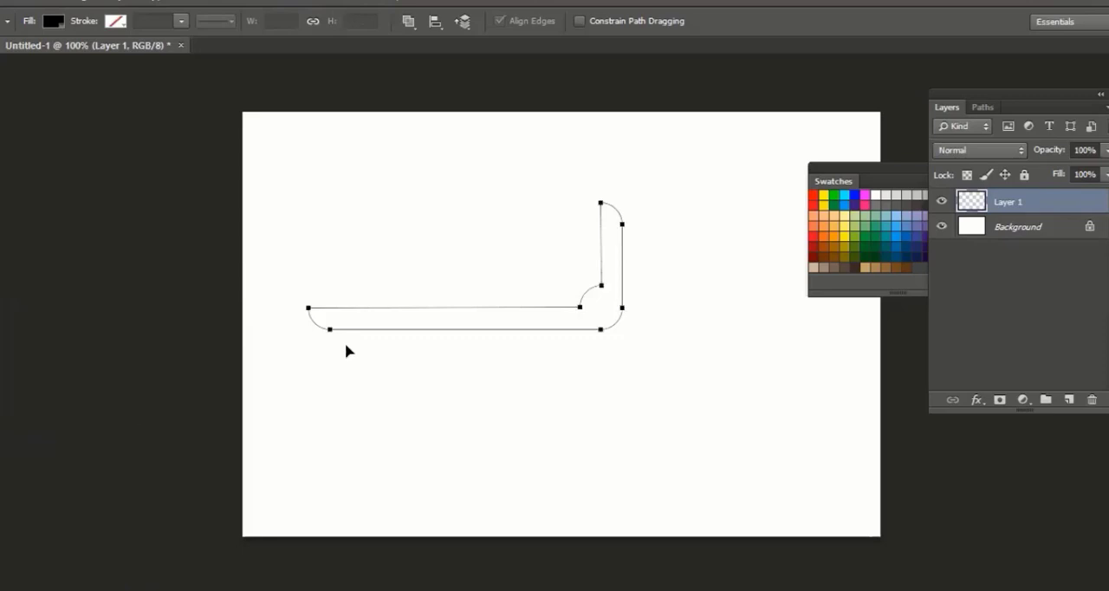
{"action": "left_click_drag", "start_coordinate": [422, 329], "coordinate": [502, 387]}
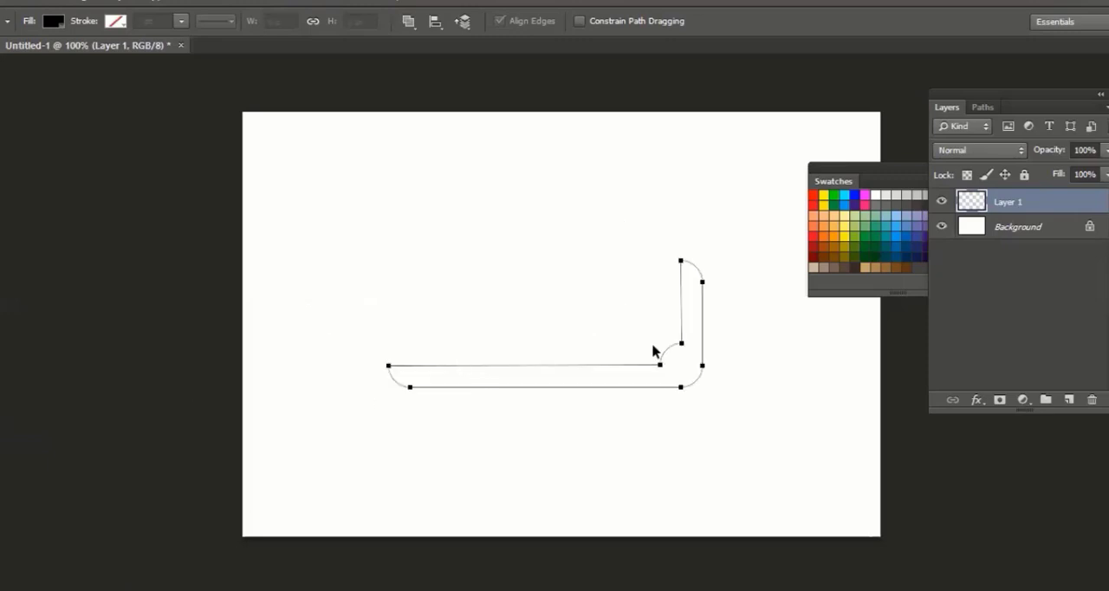
{"action": "left_click_drag", "start_coordinate": [655, 352], "coordinate": [620, 330]}
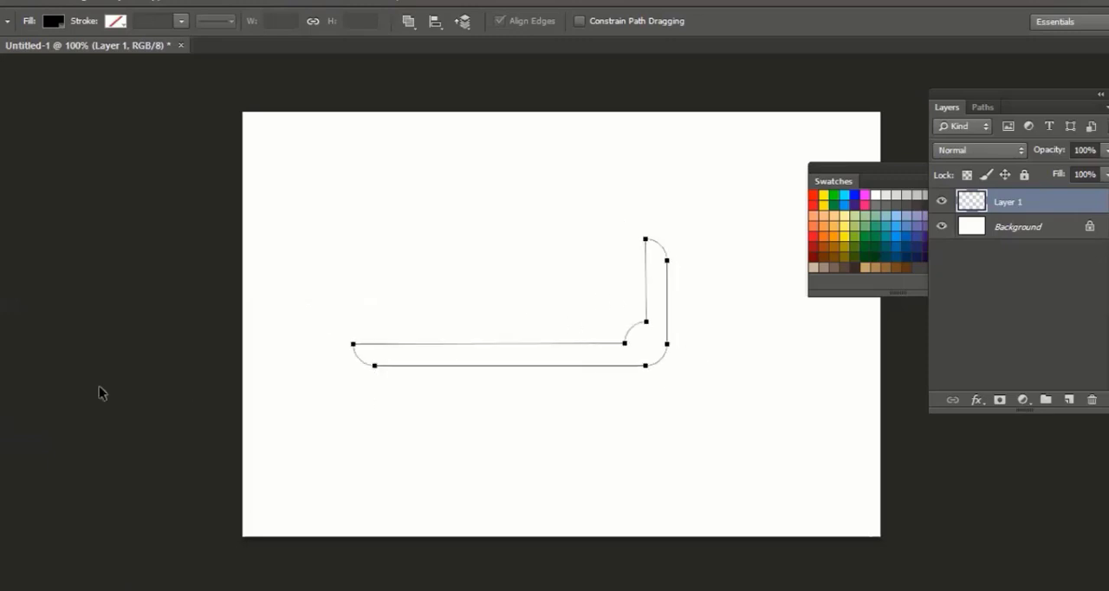
Try stretching the left end of the L-shaped path outward with the Direct Selection tool, and undo the stretch
{"action": "left_click", "coordinate": [57, 451]}
{"action": "left_click_drag", "start_coordinate": [353, 346], "coordinate": [262, 346]}
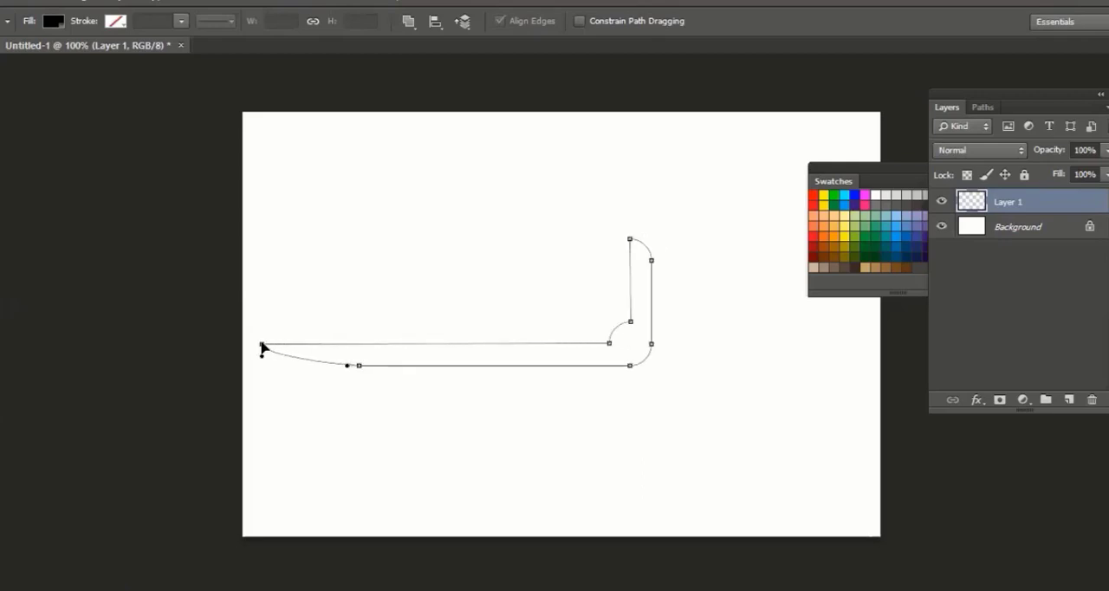
{"action": "left_click", "coordinate": [384, 442]}
{"action": "key", "text": "ctrl+alt+z"}
{"action": "key", "text": "ctrl+alt+z"}
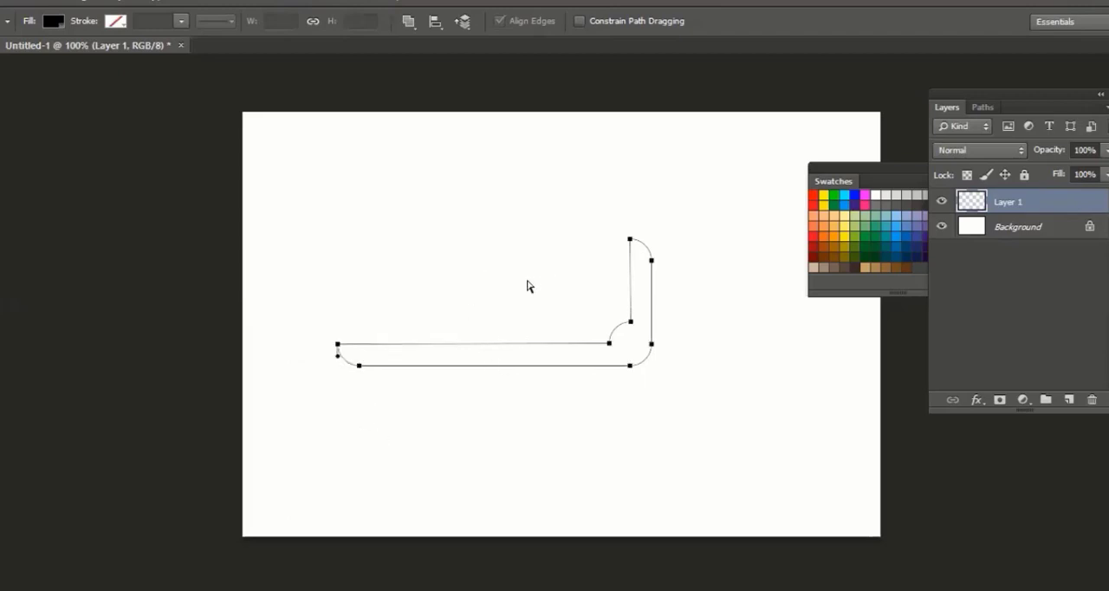
Copy and paste the whole L-shaped path using the Path Selection tool, and move the duplicate above and left of the original
{"action": "key", "text": "v"}
{"action": "left_click", "coordinate": [2, 431]}
{"action": "right_click", "coordinate": [1, 433]}
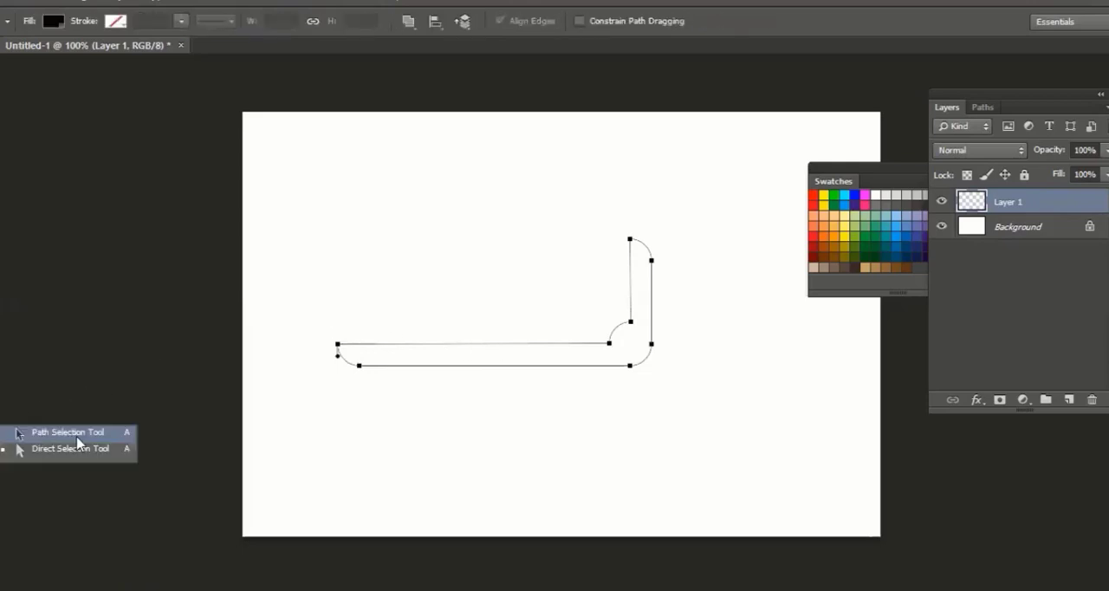
{"action": "left_click", "coordinate": [69, 440]}
{"action": "left_click", "coordinate": [447, 368]}
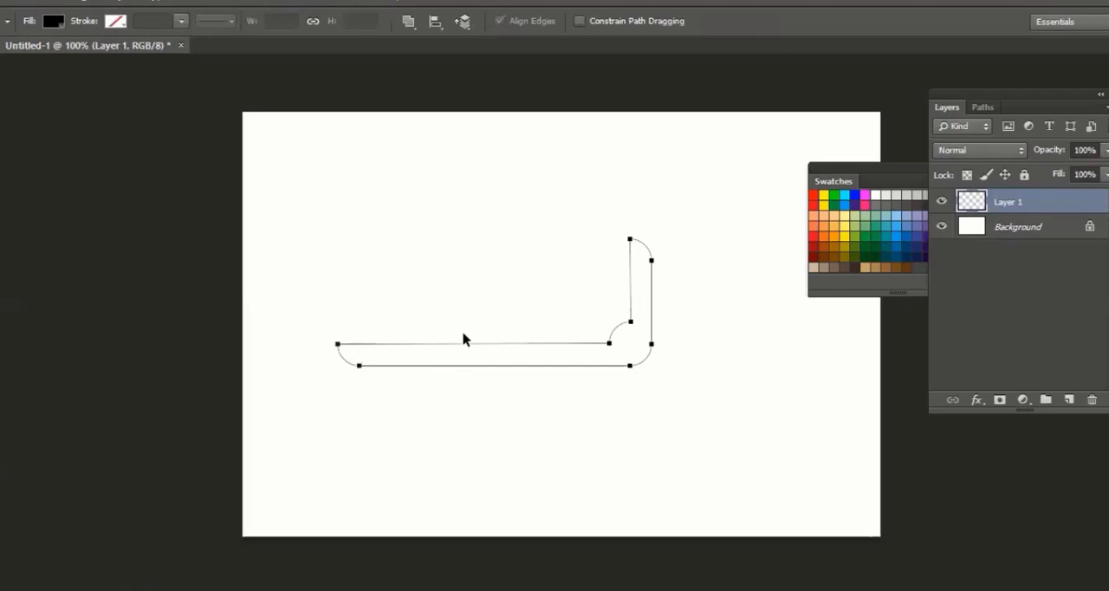
{"action": "left_click", "coordinate": [66, 1]}
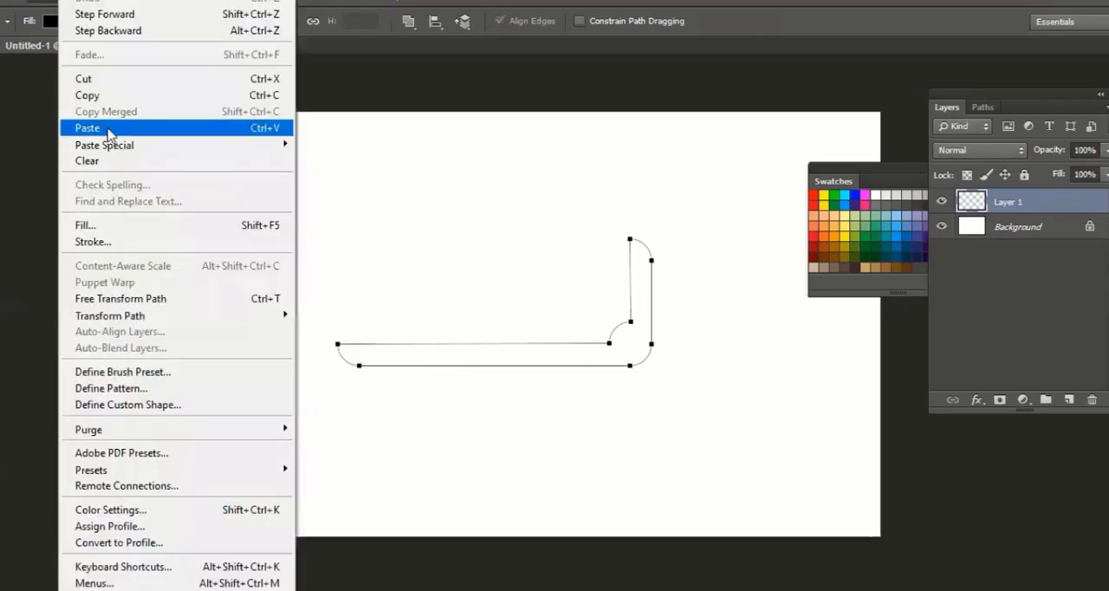
{"action": "left_click", "coordinate": [113, 95]}
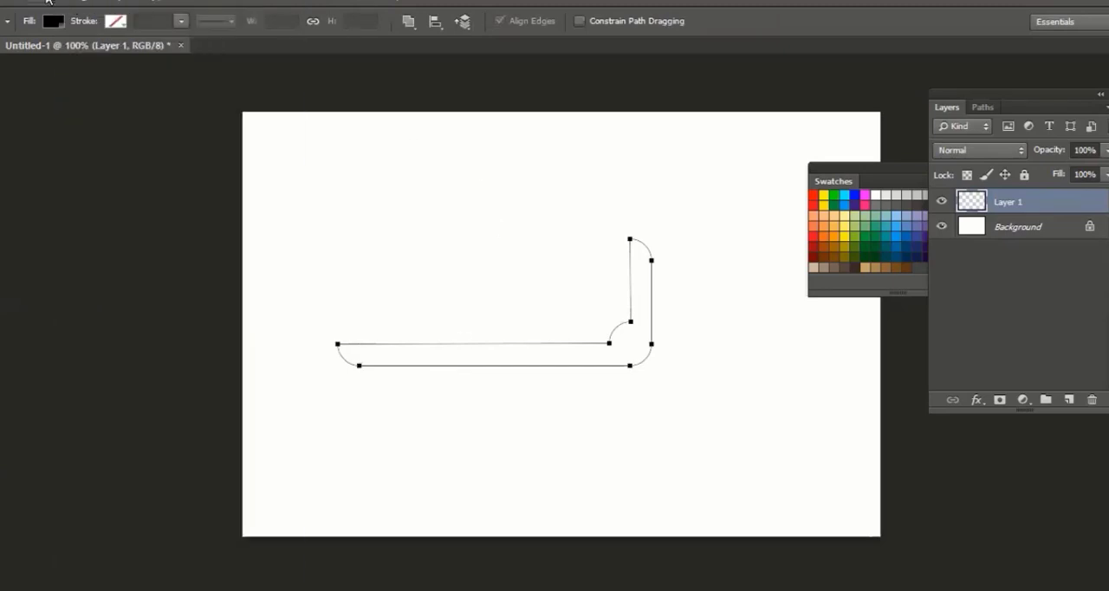
{"action": "left_click", "coordinate": [51, 1]}
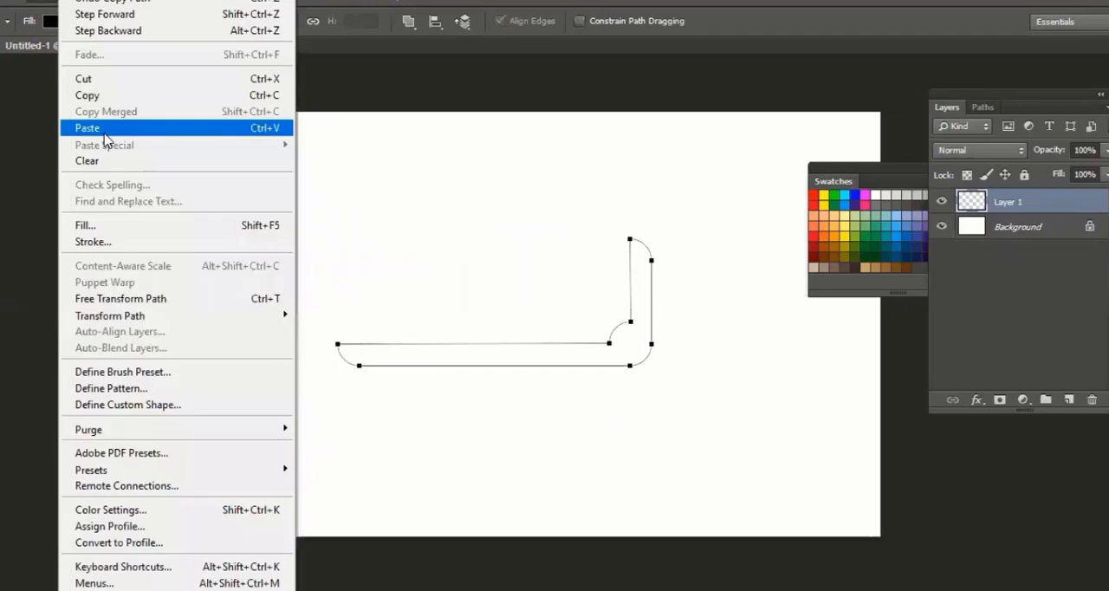
{"action": "left_click", "coordinate": [103, 132]}
{"action": "left_click_drag", "start_coordinate": [583, 343], "coordinate": [553, 265]}
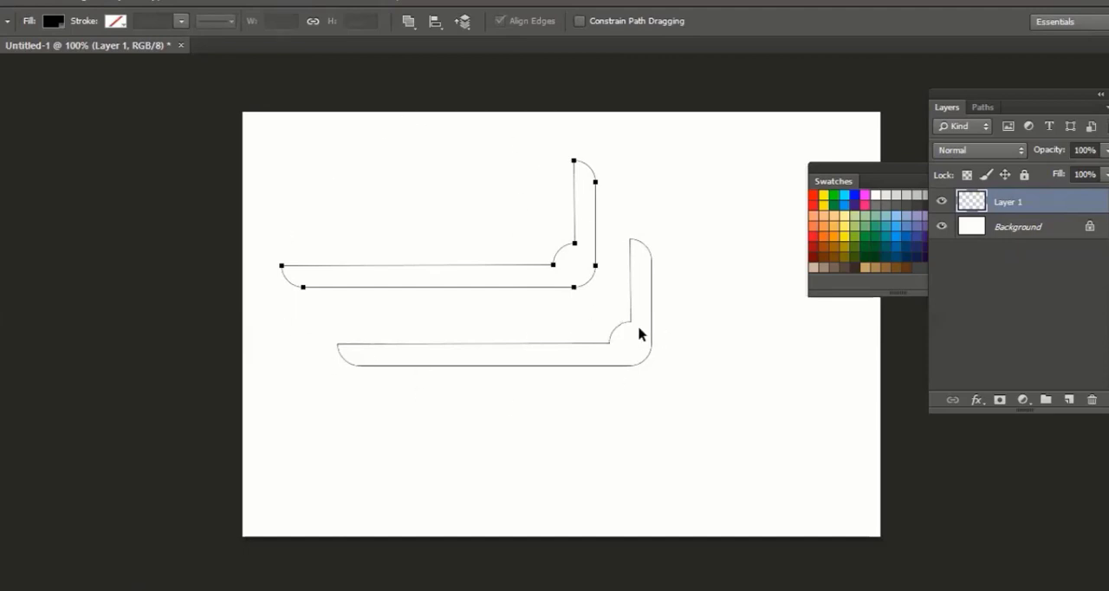
Flip the duplicate path with Free Transform Path to -100% width and height, and move it down and right toward the original
{"action": "left_click", "coordinate": [39, 2]}
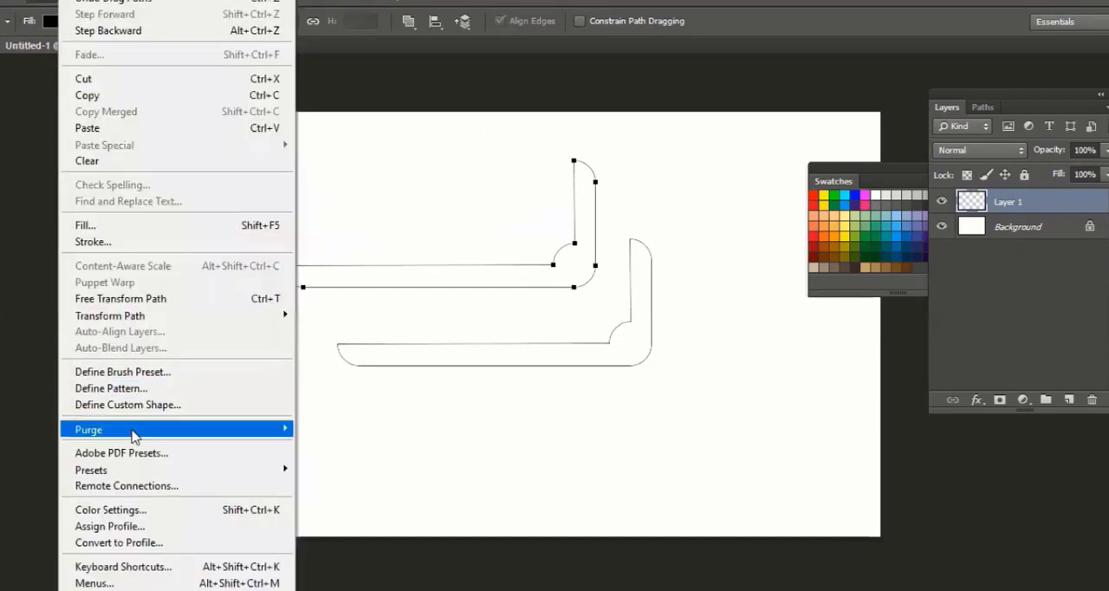
{"action": "left_click", "coordinate": [136, 298]}
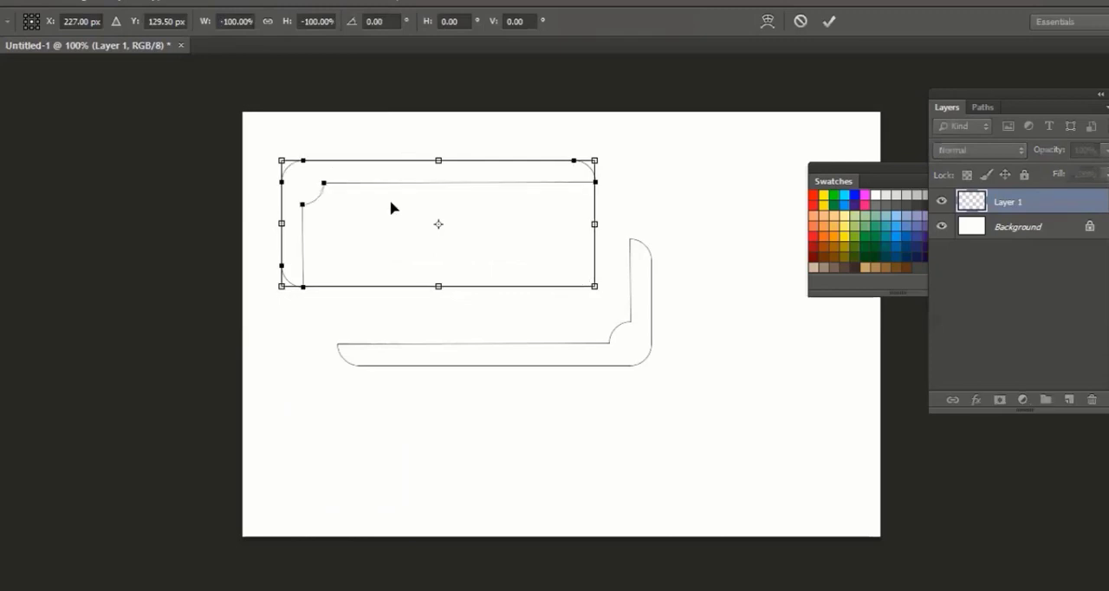
{"action": "left_click_drag", "start_coordinate": [427, 257], "coordinate": [463, 307]}
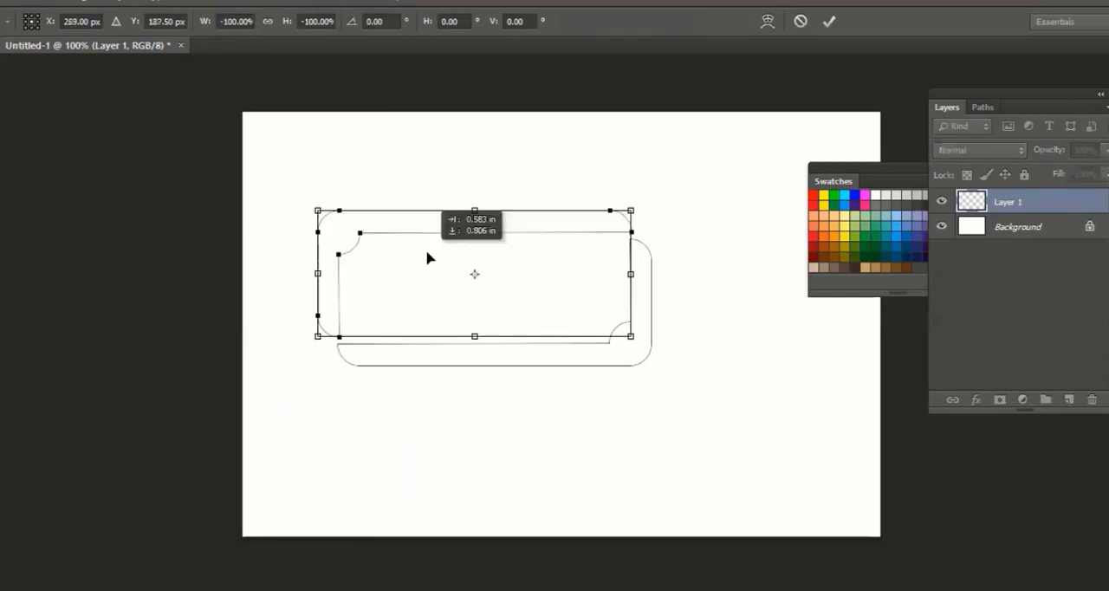
{"action": "key", "text": "Return"}
Nudge the flipped path left and down in large increments until it sits closely around the original L-shaped path
{"action": "key", "text": "shift+Up"}
{"action": "key", "text": "shift+Up"}
{"action": "key", "text": "shift+Up"}
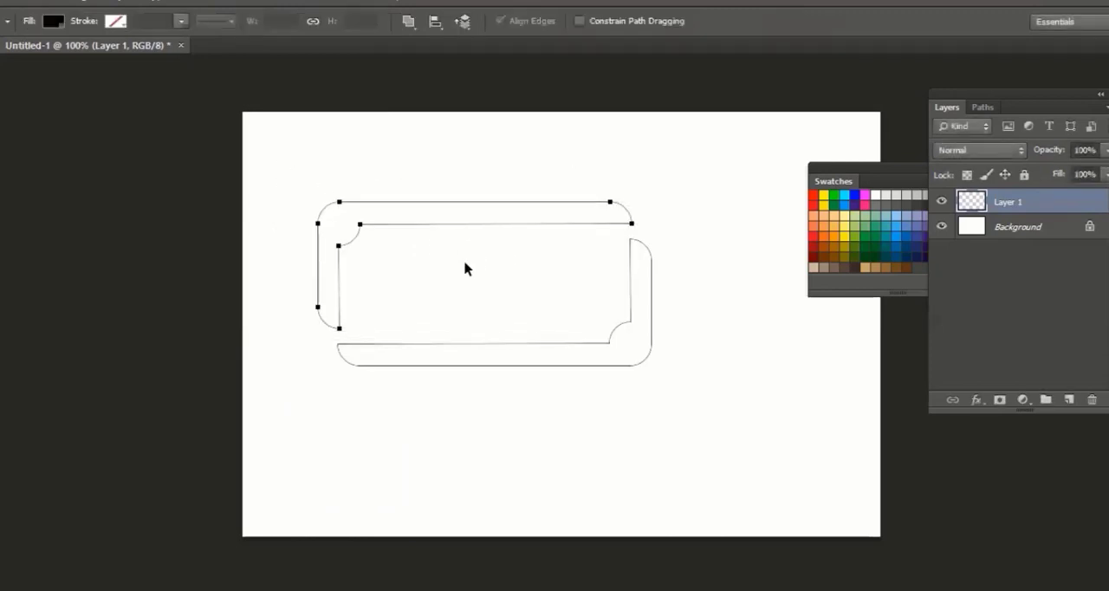
{"action": "key", "text": "shift+Left"}
{"action": "key", "text": "shift+Down"}
{"action": "key", "text": "shift+Down"}
{"action": "key", "text": "shift+Down"}
{"action": "key", "text": "shift+Down"}
{"action": "key", "text": "shift+Down"}
{"action": "key", "text": "shift+Down"}
{"action": "key", "text": "shift+Down"}
{"action": "key", "text": "shift+Down"}
{"action": "key", "text": "shift+Down"}
{"action": "key", "text": "shift+Down"}
{"action": "key", "text": "shift+Down"}
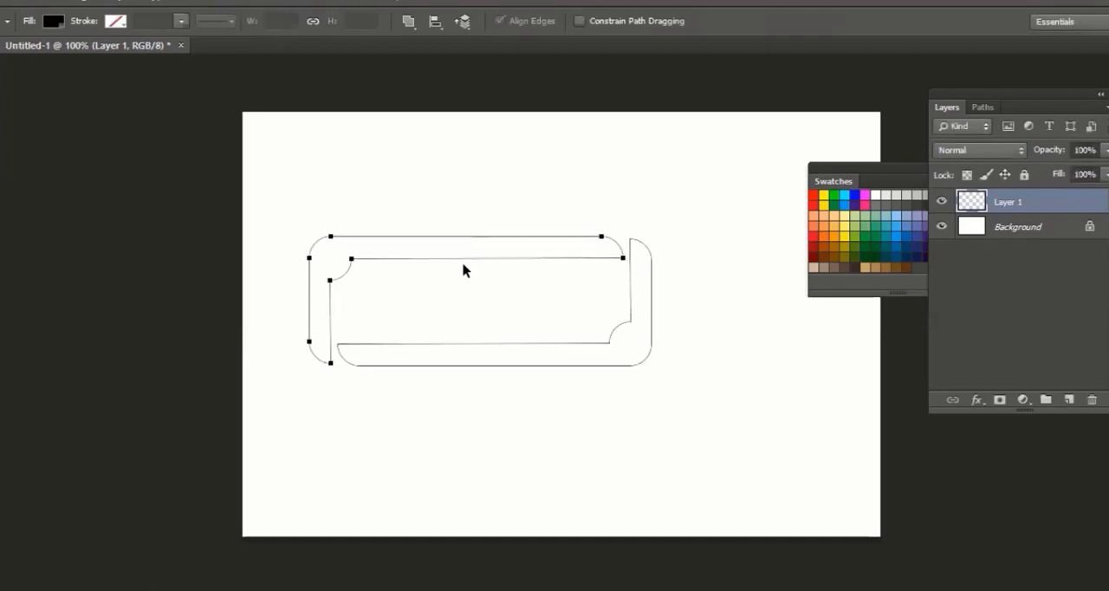
{"action": "key", "text": "shift+Left"}
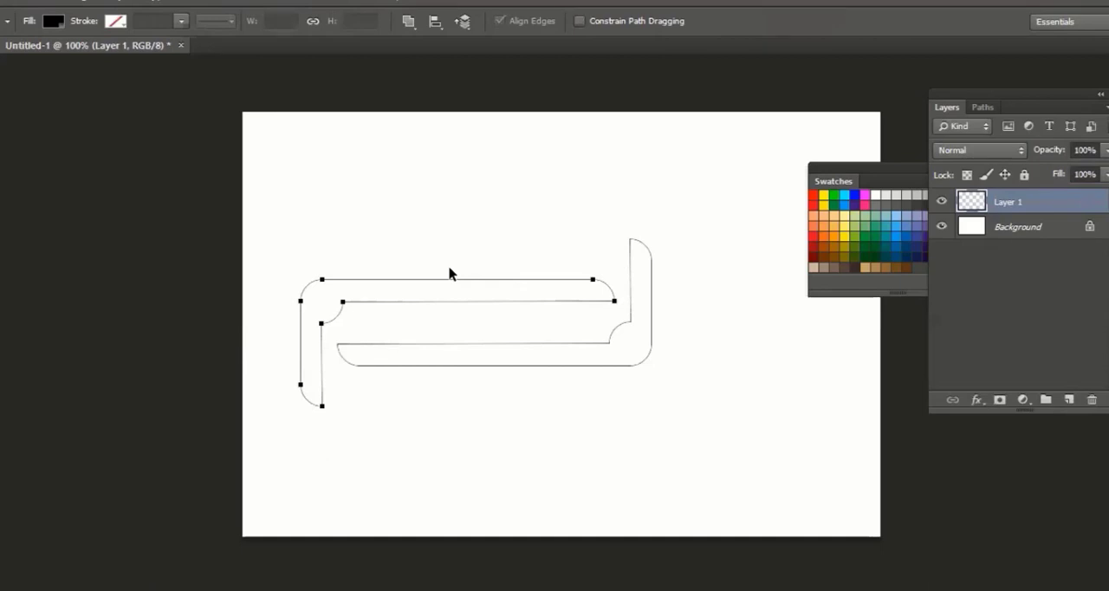
Delete the selected flipped duplicate path, and convert the remaining L-shaped path into a new anti-aliased selection with a 0-pixel feather radius
{"action": "key", "text": "Delete"}
{"action": "left_click", "coordinate": [592, 345]}
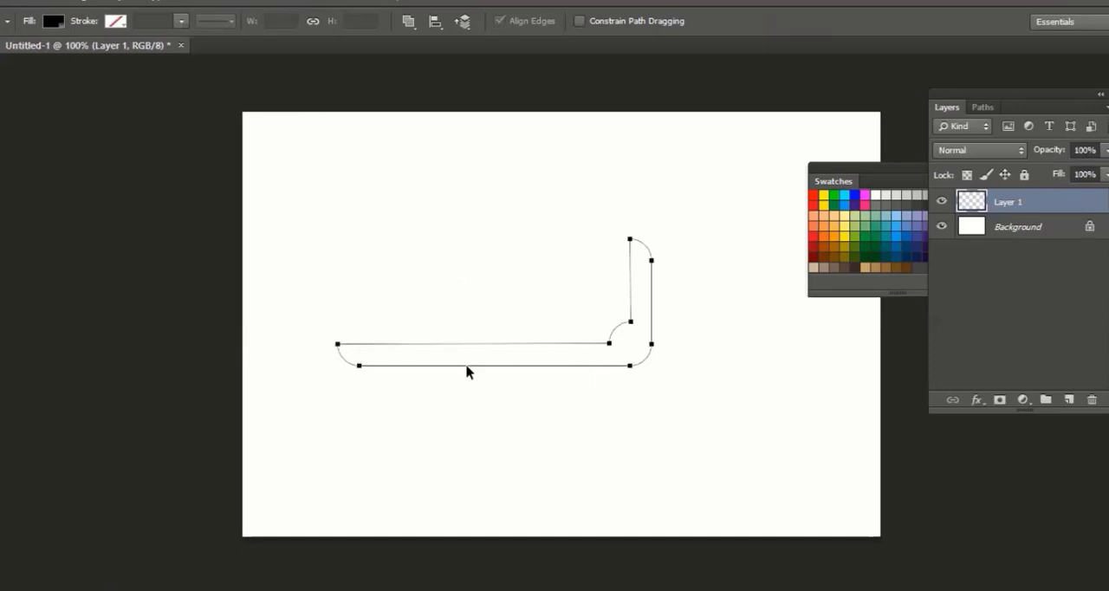
{"action": "right_click", "coordinate": [403, 350]}
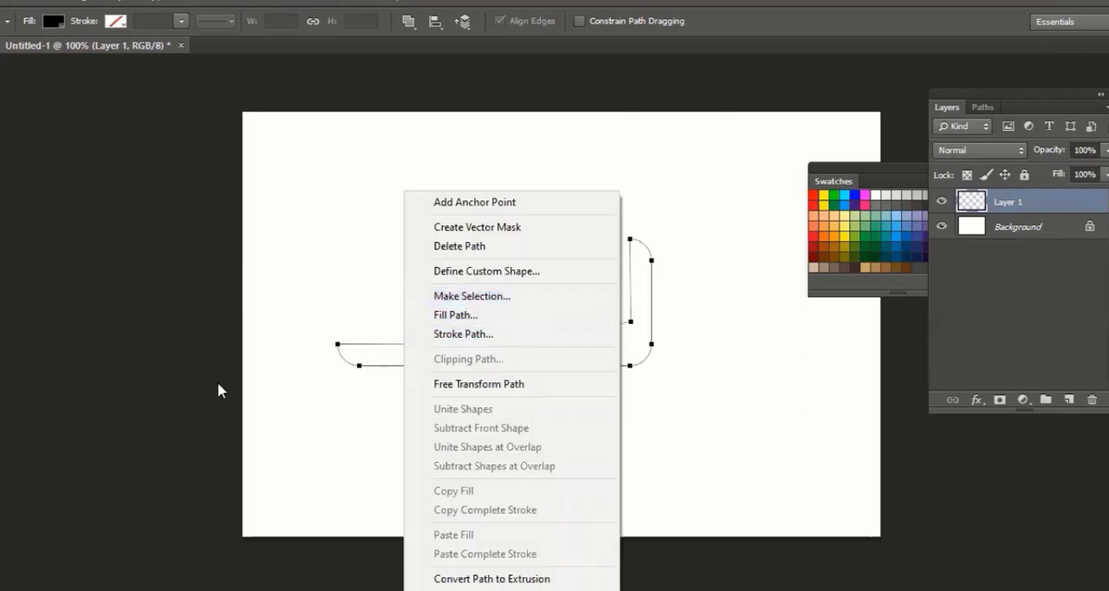
{"action": "left_click", "coordinate": [3, 466]}
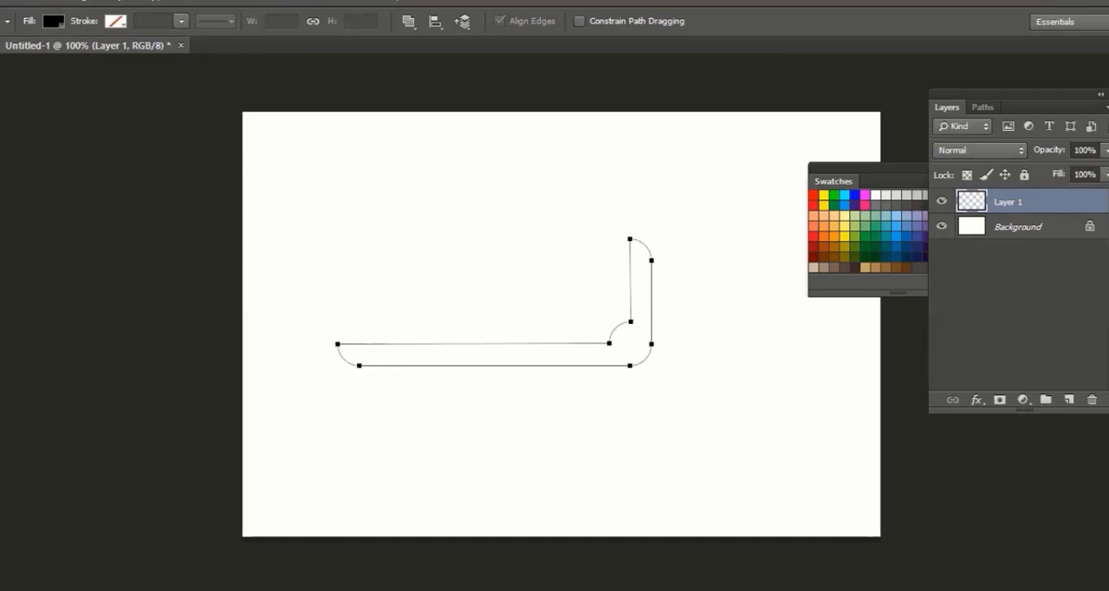
{"action": "right_click", "coordinate": [2, 433]}
{"action": "left_click", "coordinate": [406, 351]}
{"action": "right_click", "coordinate": [415, 349]}
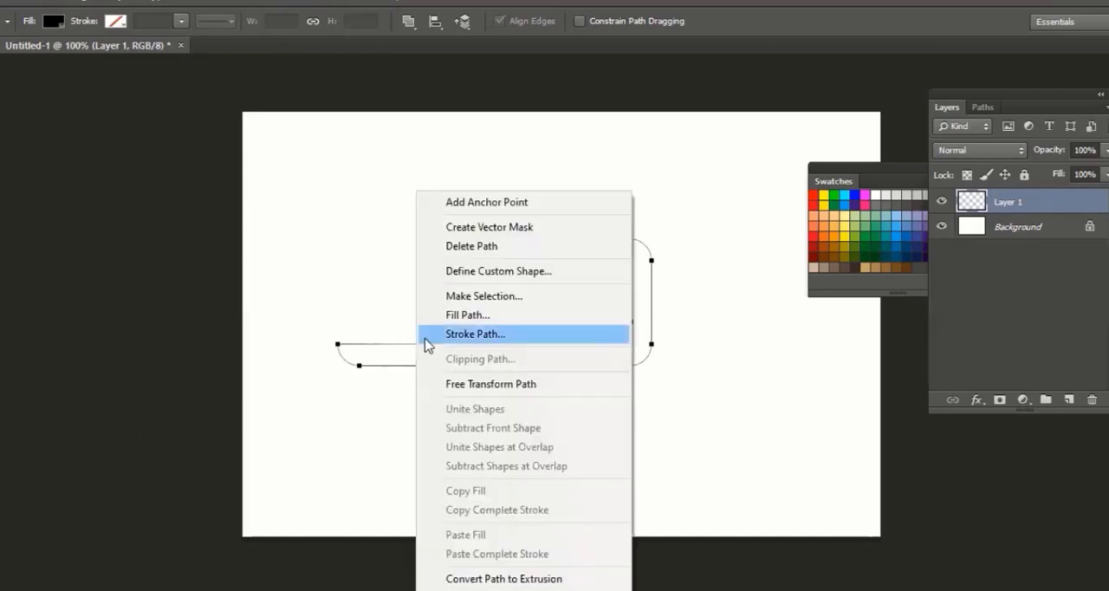
{"action": "left_click", "coordinate": [485, 295]}
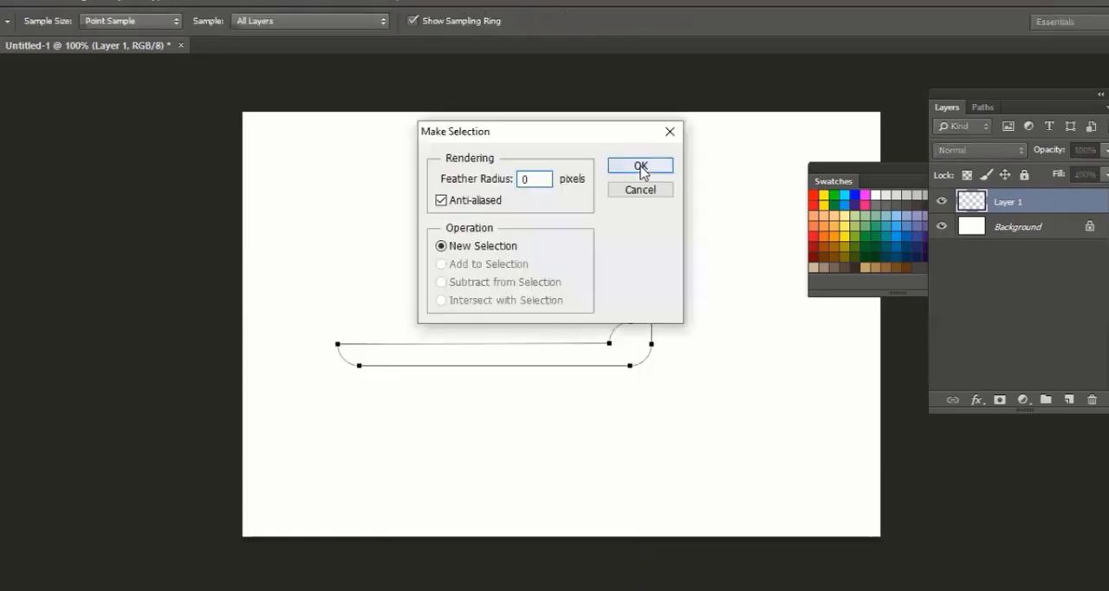
{"action": "left_click", "coordinate": [641, 170]}
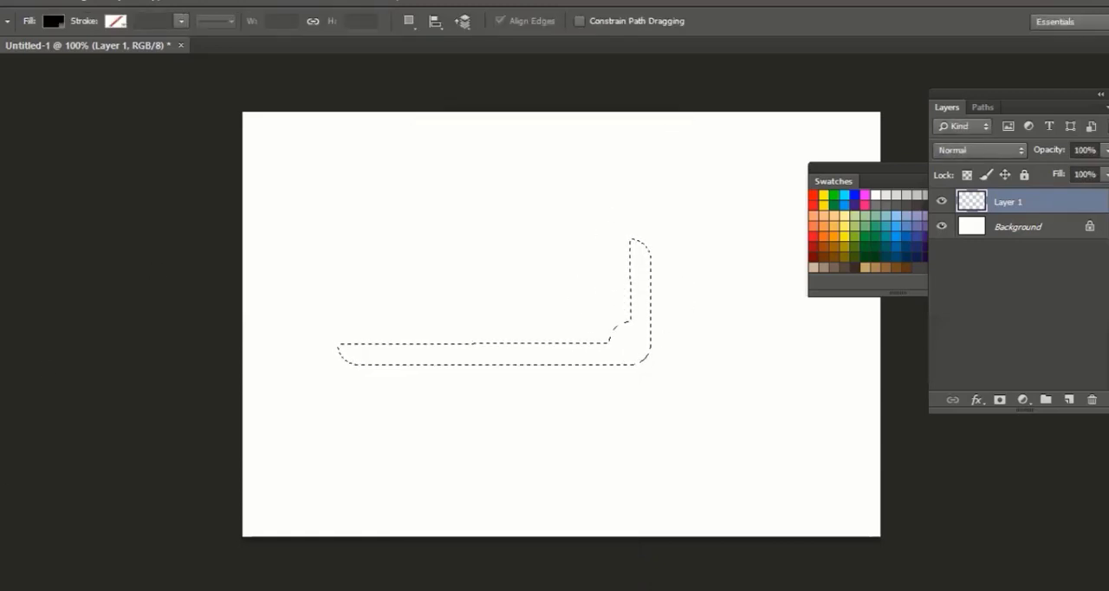
Fill the L-shaped selection with green 006c29 on Layer 1, deselect it, and move the filled shape slightly down and right
{"action": "left_click", "coordinate": [2, 522]}
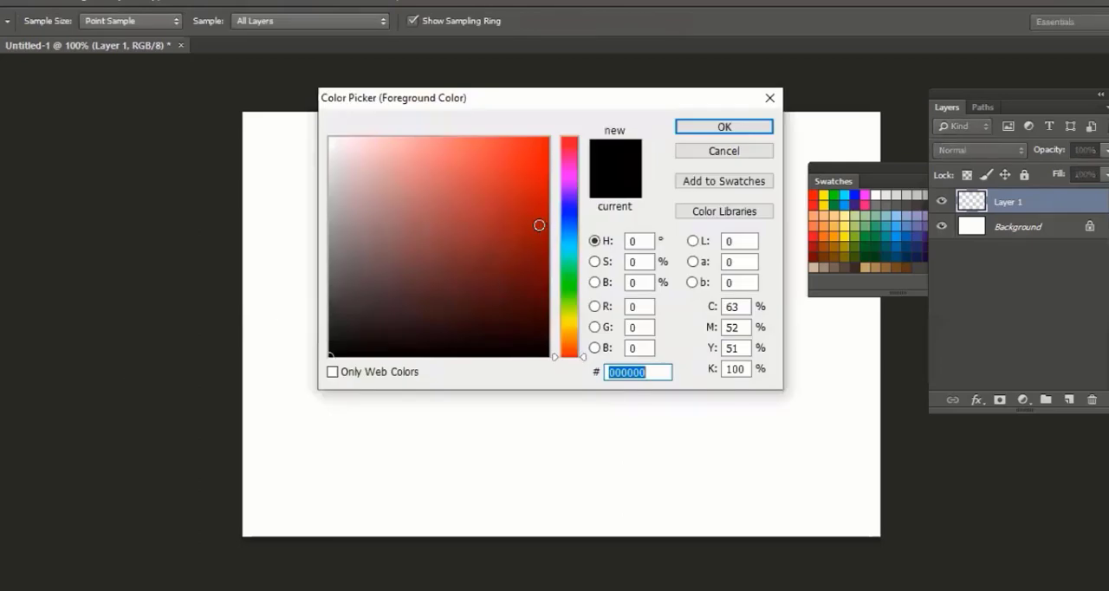
{"action": "left_click", "coordinate": [569, 270]}
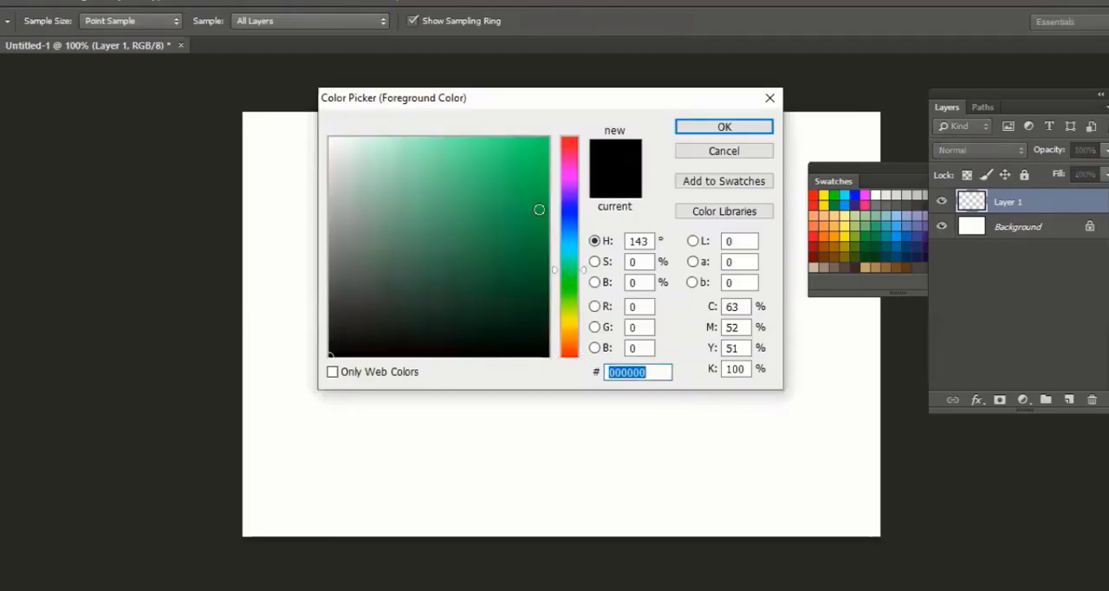
{"action": "left_click_drag", "start_coordinate": [537, 208], "coordinate": [568, 262]}
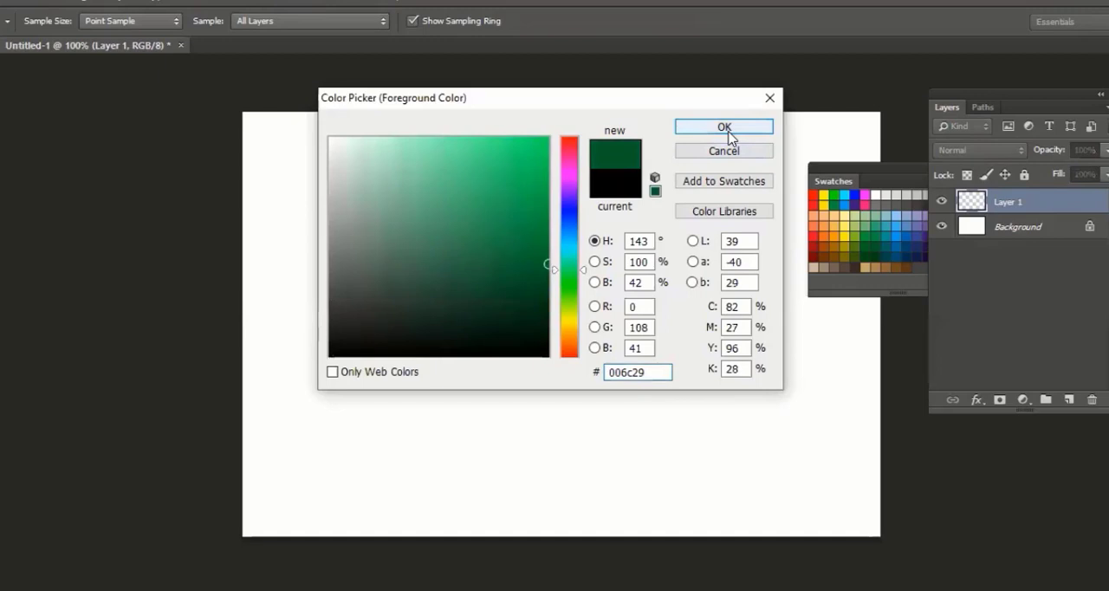
{"action": "left_click", "coordinate": [727, 133]}
{"action": "key", "text": "alt+BackSpace"}
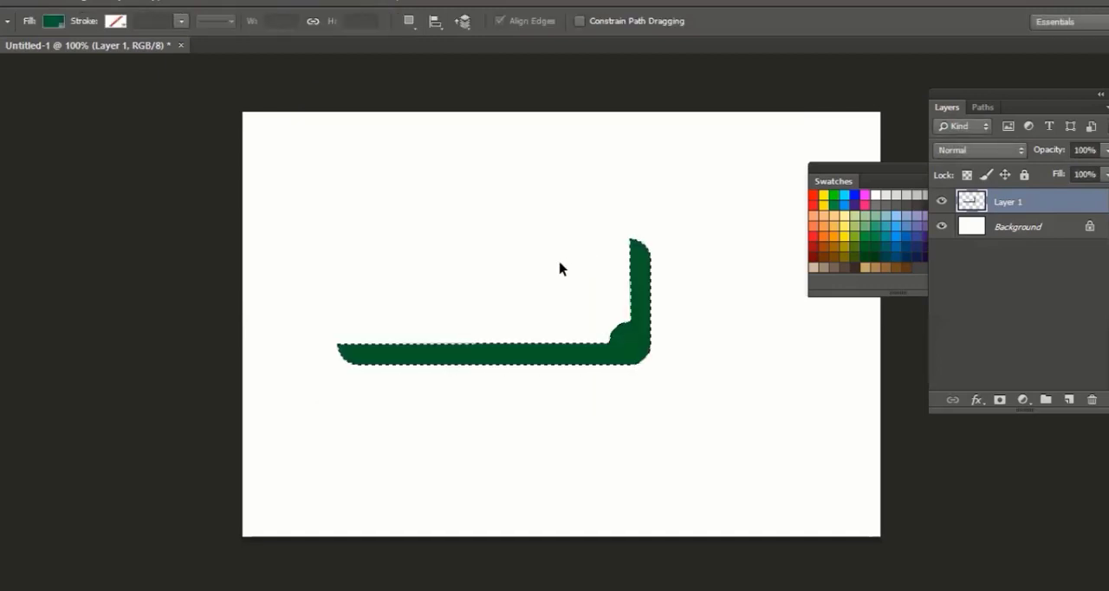
{"action": "key", "text": "ctrl+d"}
{"action": "key", "text": "v"}
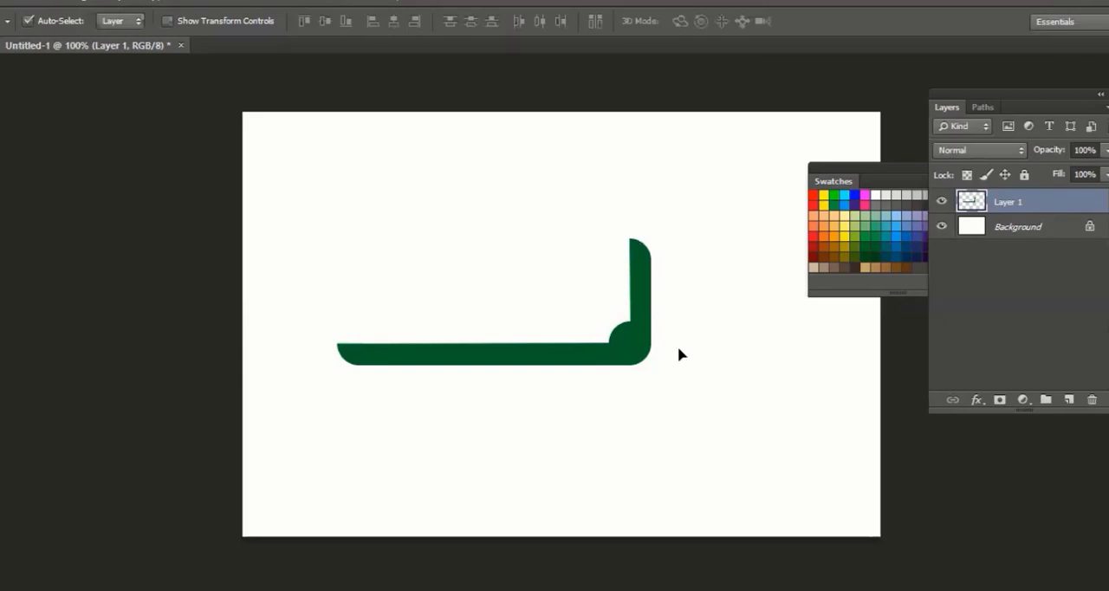
{"action": "left_click_drag", "start_coordinate": [616, 362], "coordinate": [665, 388]}
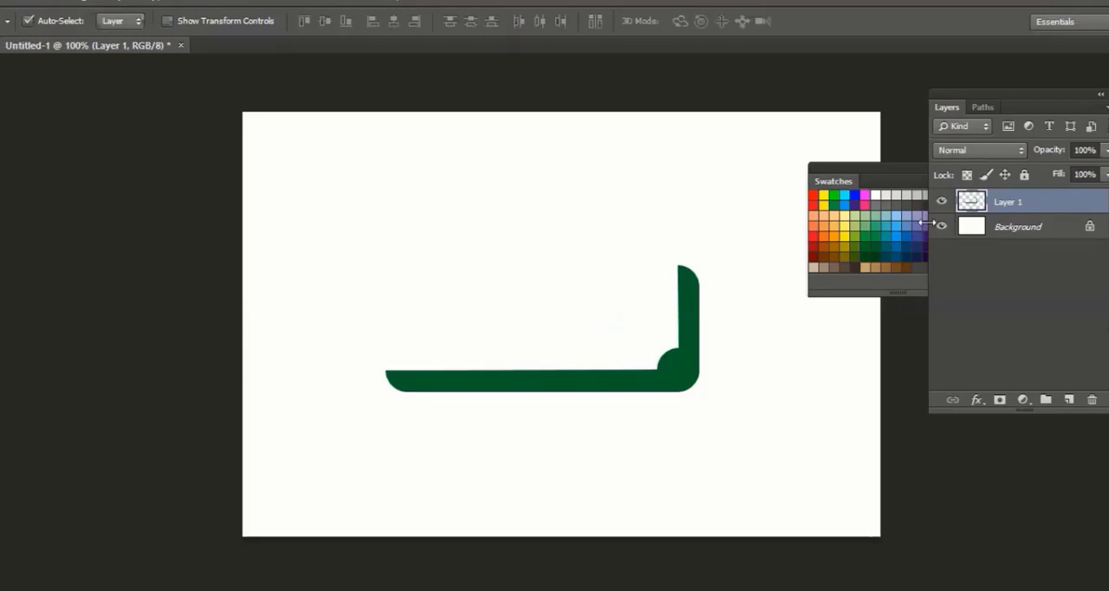
Hide Layer 1 and add a new empty layer above it
{"action": "left_click", "coordinate": [940, 204]}
{"action": "left_click", "coordinate": [1069, 399]}
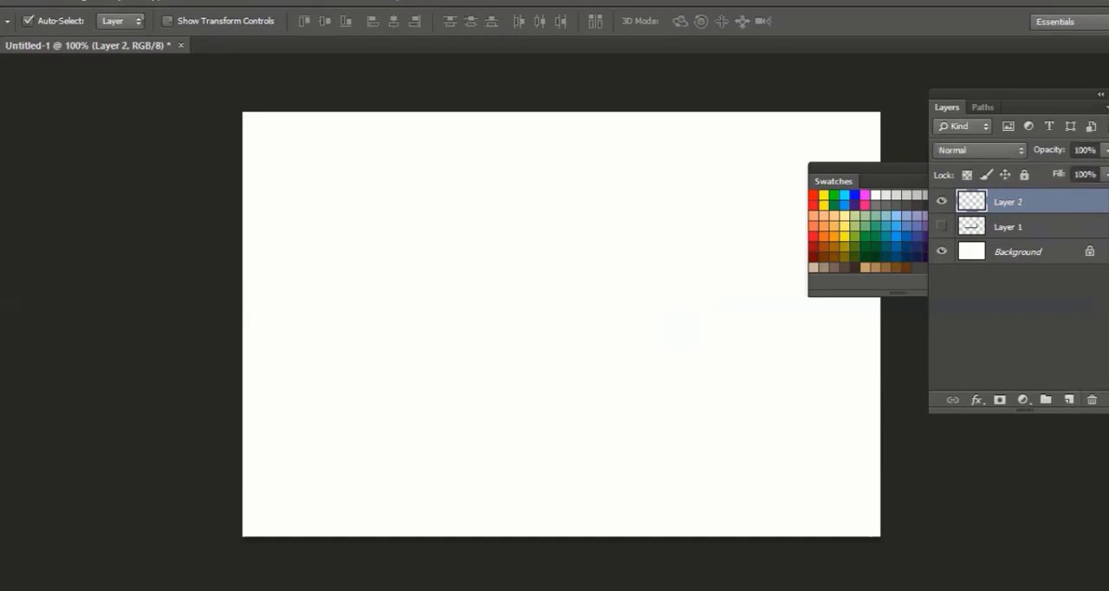
Compare the Polygon and Rounded Rectangle tool options, and draw a large five-sided polygon path on the new layer
{"action": "left_click", "coordinate": [2, 456]}
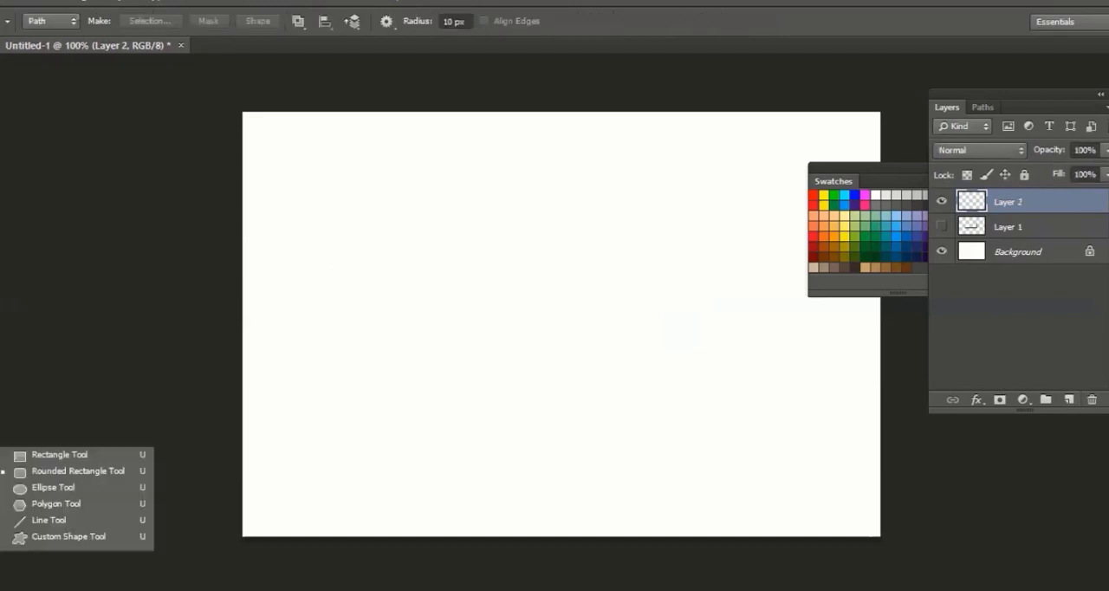
{"action": "left_click", "coordinate": [55, 505]}
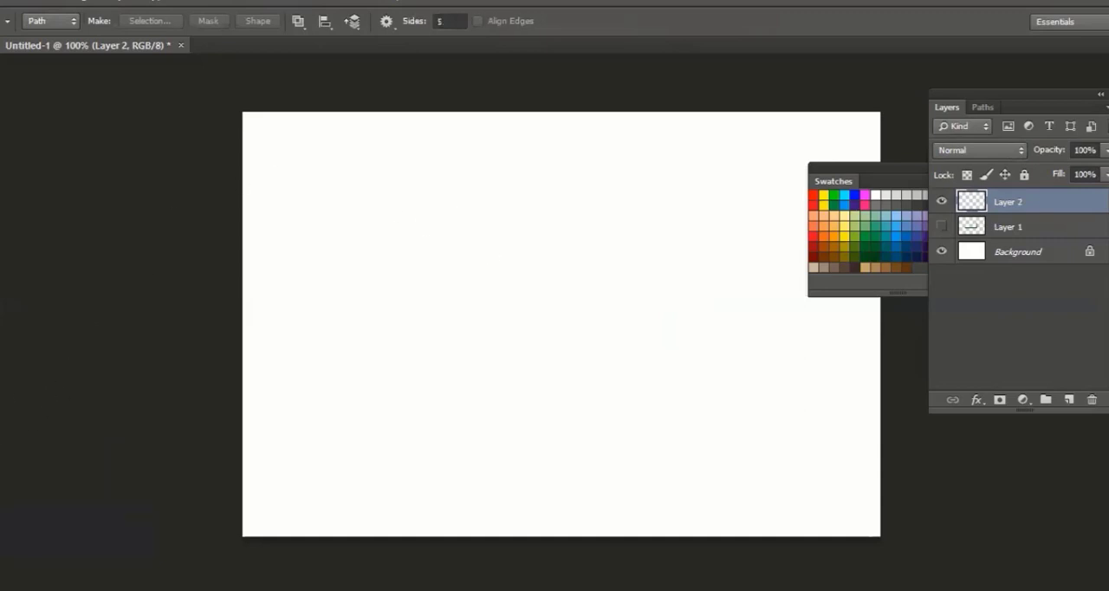
{"action": "left_click", "coordinate": [2, 456]}
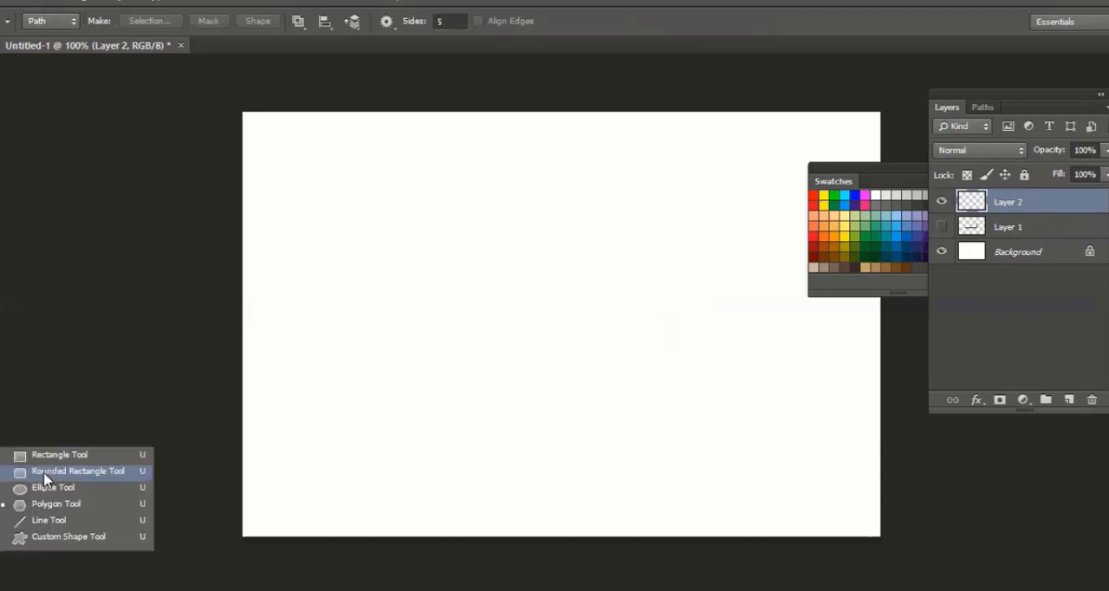
{"action": "left_click", "coordinate": [46, 472]}
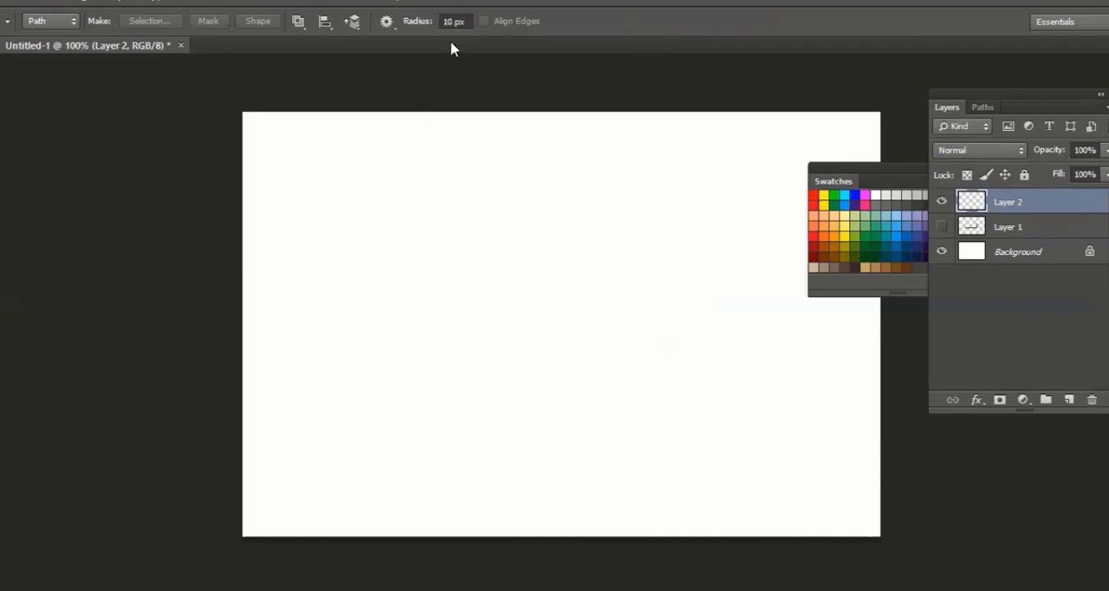
{"action": "left_click", "coordinate": [2, 455]}
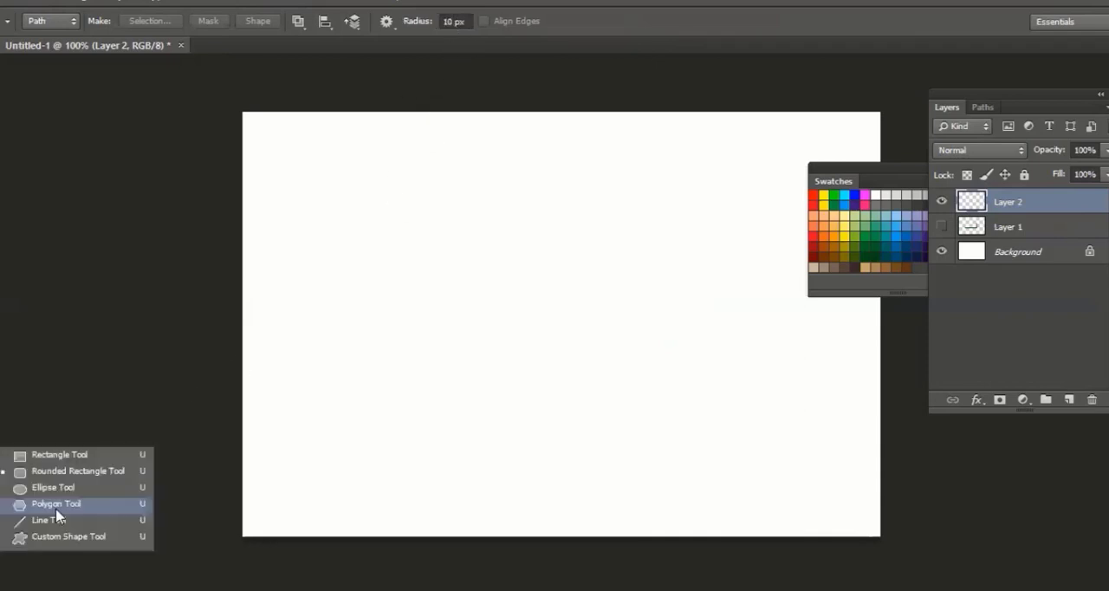
{"action": "left_click", "coordinate": [55, 509]}
{"action": "left_click_drag", "start_coordinate": [528, 355], "coordinate": [567, 428]}
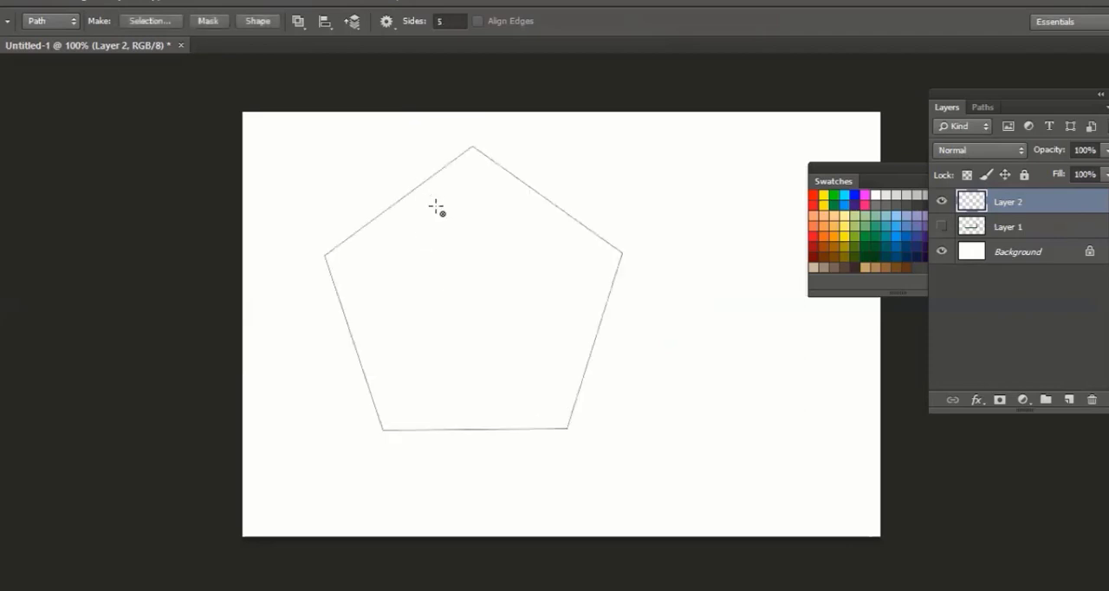
Try drawing a polygon path with 10 sides in the middle of the canvas, and undo it
{"action": "left_click", "coordinate": [445, 23]}
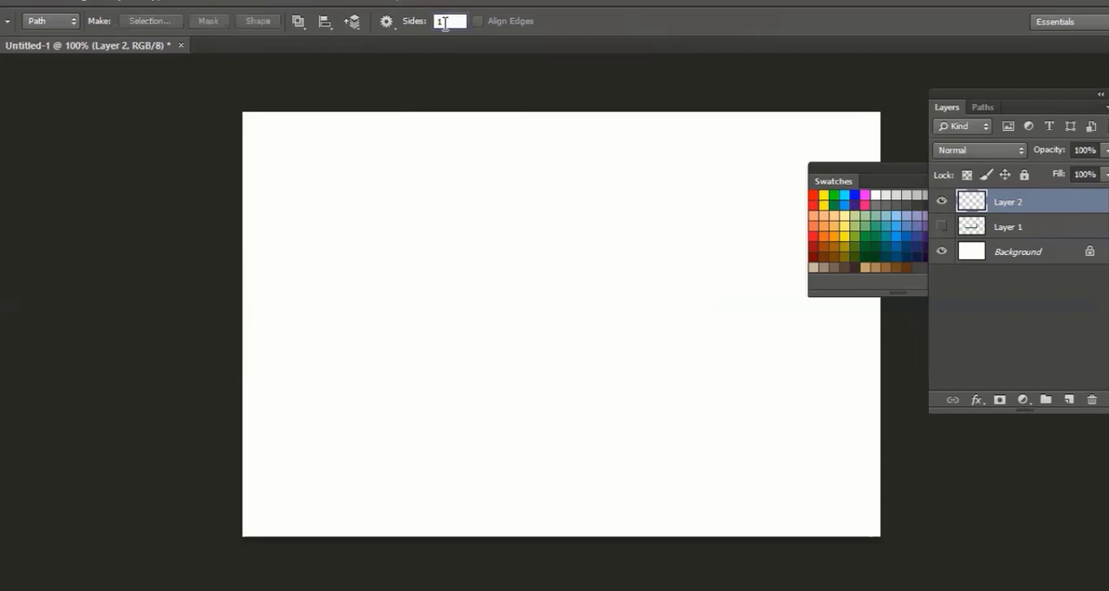
{"action": "type", "text": "10"}
{"action": "key", "text": "Return"}
{"action": "left_click_drag", "start_coordinate": [481, 276], "coordinate": [581, 376]}
{"action": "key", "text": "ctrl+z"}
Set the polygon sides to 5 and draw a pentagon path in the upper middle of the canvas
{"action": "left_click", "coordinate": [451, 22]}
{"action": "double_click", "coordinate": [451, 21]}
{"action": "key", "text": "Return"}
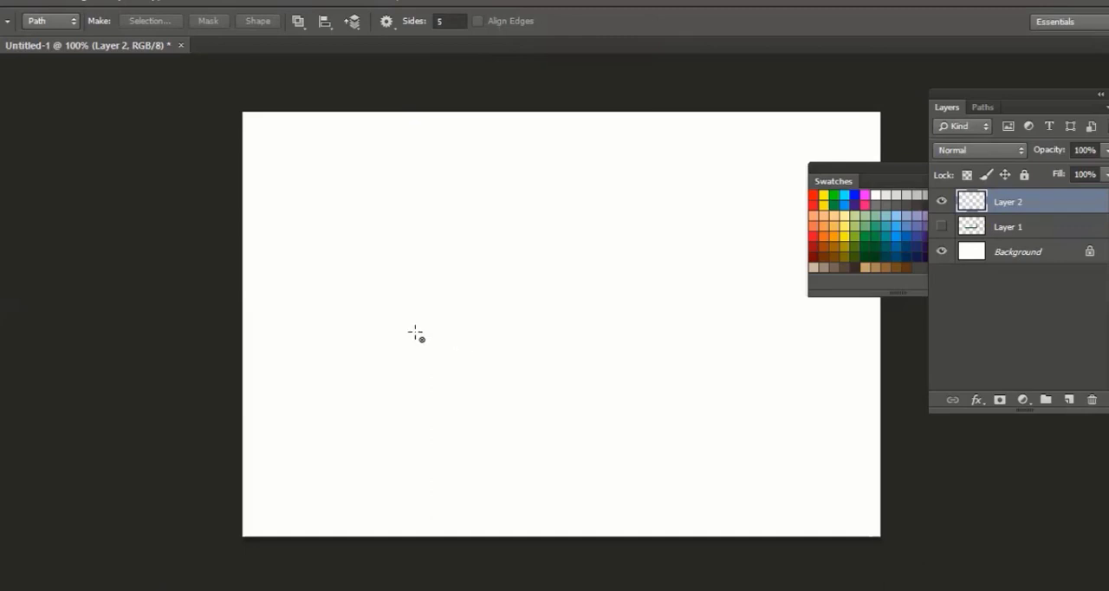
{"action": "left_click_drag", "start_coordinate": [414, 337], "coordinate": [408, 346]}
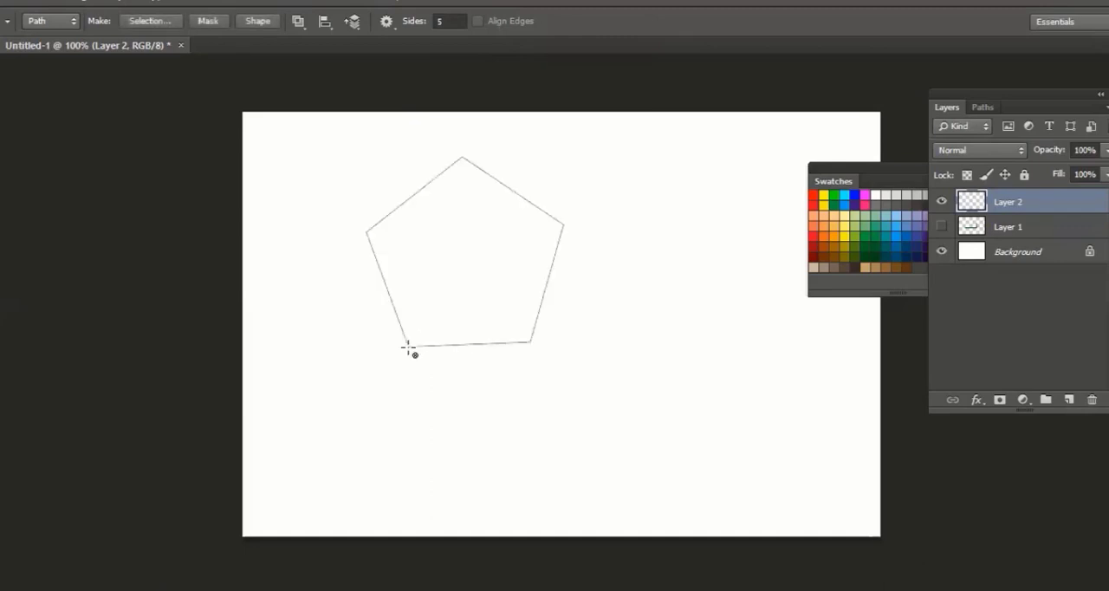
Move the whole pentagon path down and right to the centre of the canvas with the Path Selection tool
{"action": "key", "text": "a"}
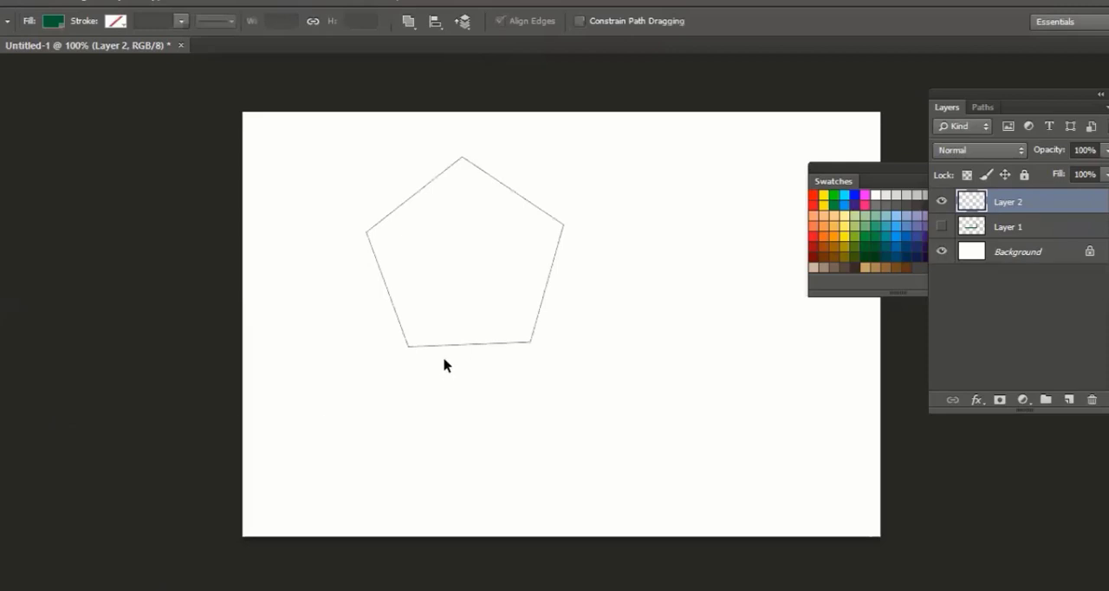
{"action": "left_click", "coordinate": [462, 343]}
{"action": "left_click_drag", "start_coordinate": [462, 343], "coordinate": [530, 431]}
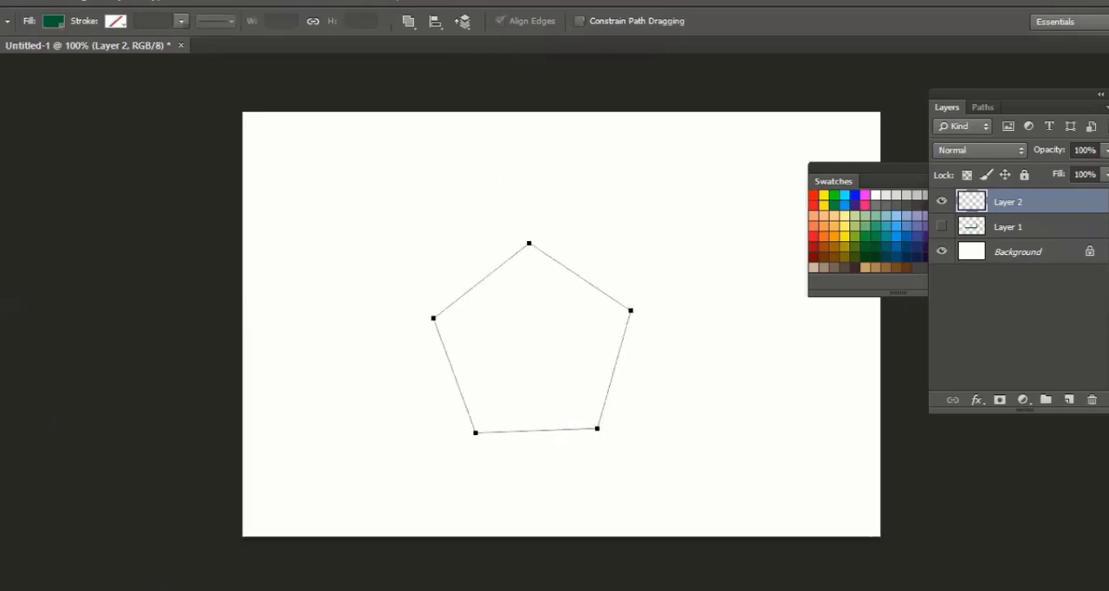
Try pulling the pentagon's top anchor point down inside the shape with the Direct Selection tool, and undo the change
{"action": "right_click", "coordinate": [0, 432]}
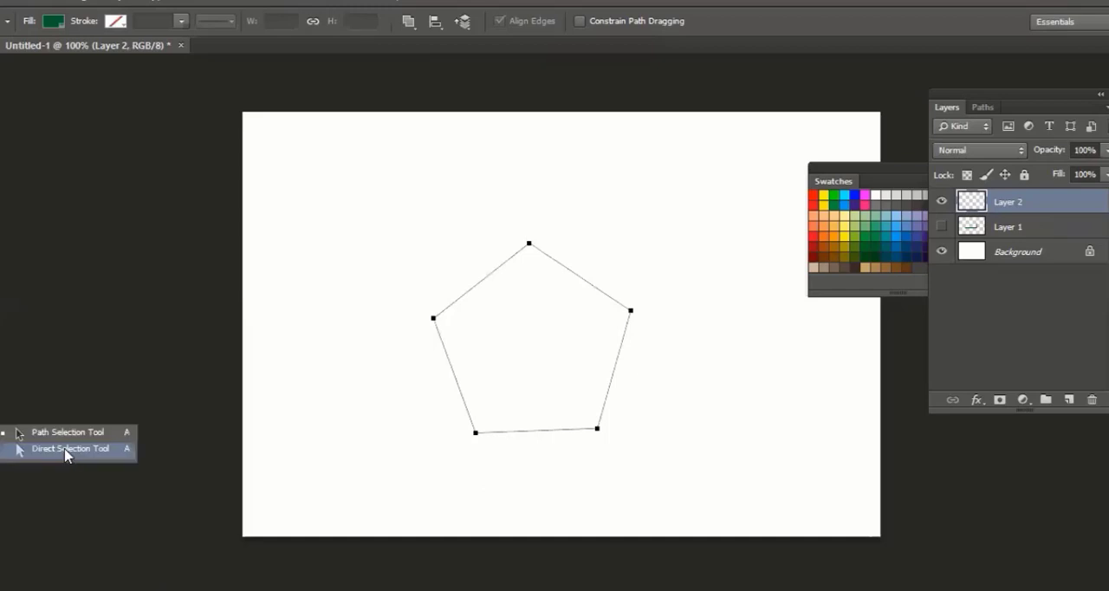
{"action": "left_click", "coordinate": [67, 450]}
{"action": "left_click", "coordinate": [531, 247]}
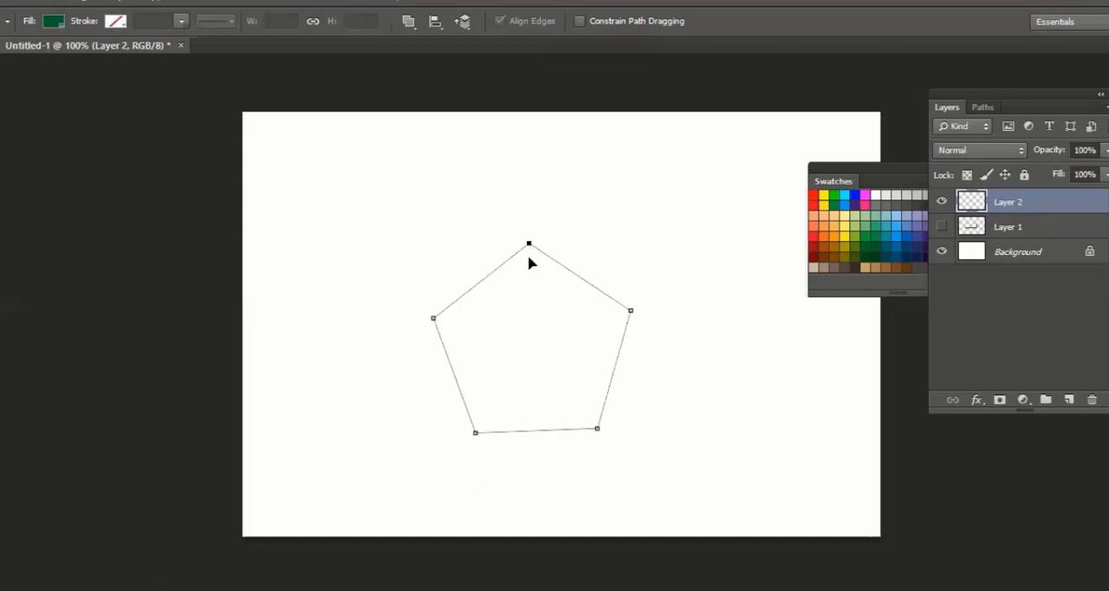
{"action": "left_click_drag", "start_coordinate": [528, 256], "coordinate": [535, 394]}
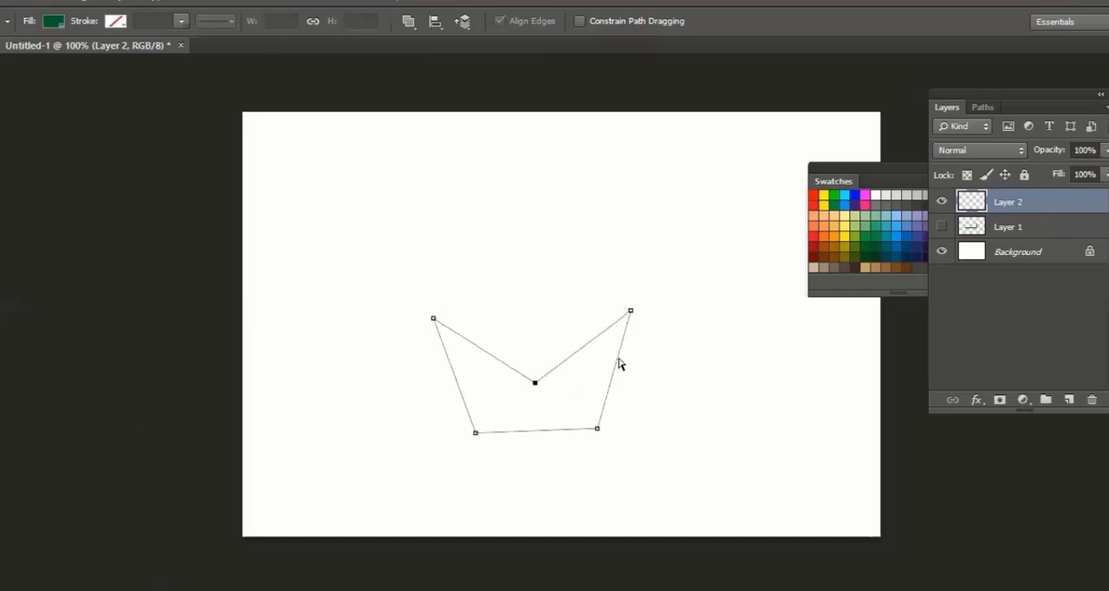
{"action": "key", "text": "ctrl+z"}
Try moving the pentagon's upper-right edge down and left with the Direct Selection tool, and undo the move
{"action": "left_click", "coordinate": [570, 270]}
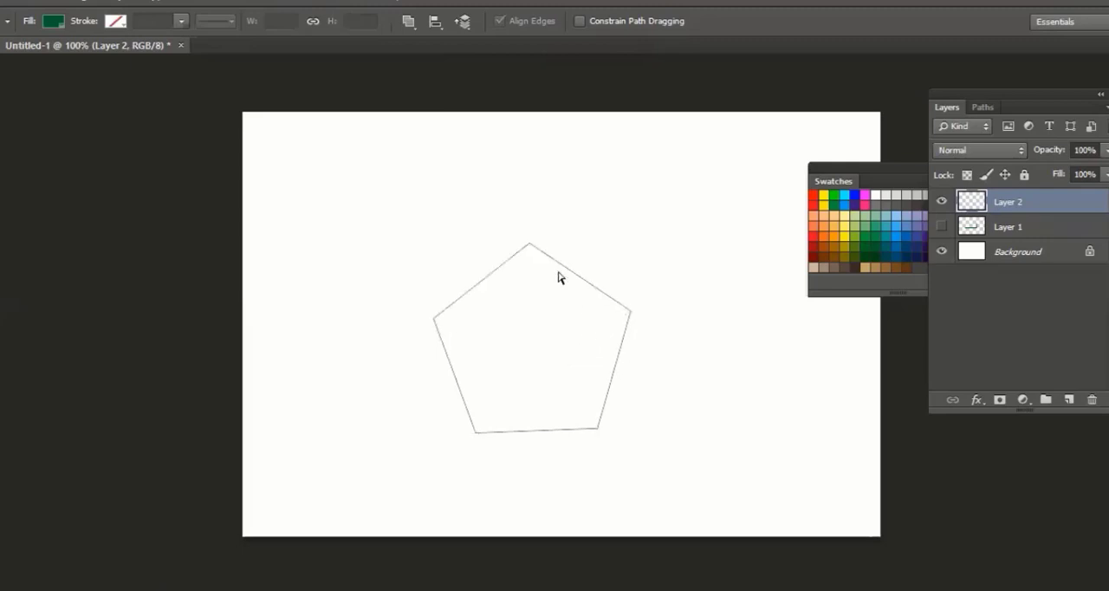
{"action": "left_click", "coordinate": [582, 280]}
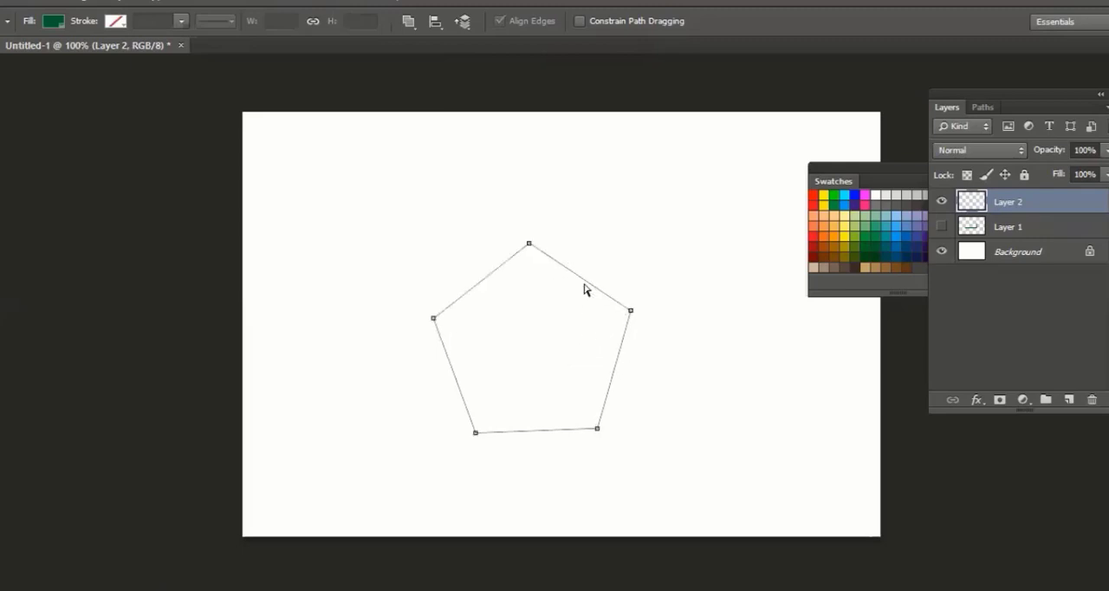
{"action": "left_click", "coordinate": [597, 429]}
{"action": "left_click_drag", "start_coordinate": [574, 280], "coordinate": [510, 326]}
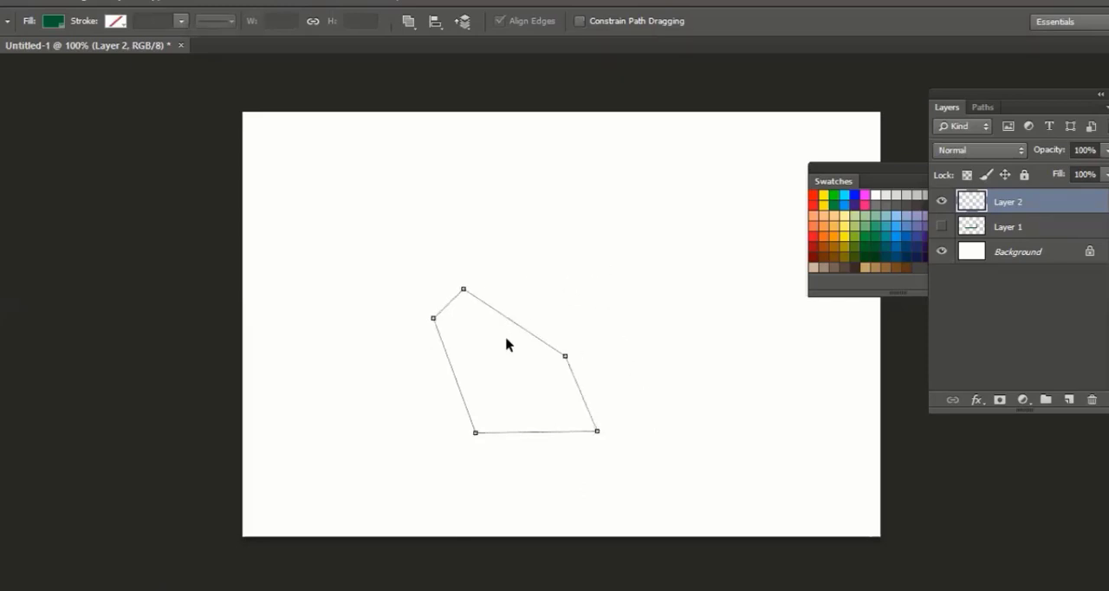
{"action": "key", "text": "ctrl+z"}
{"action": "left_click_drag", "start_coordinate": [520, 224], "coordinate": [632, 316]}
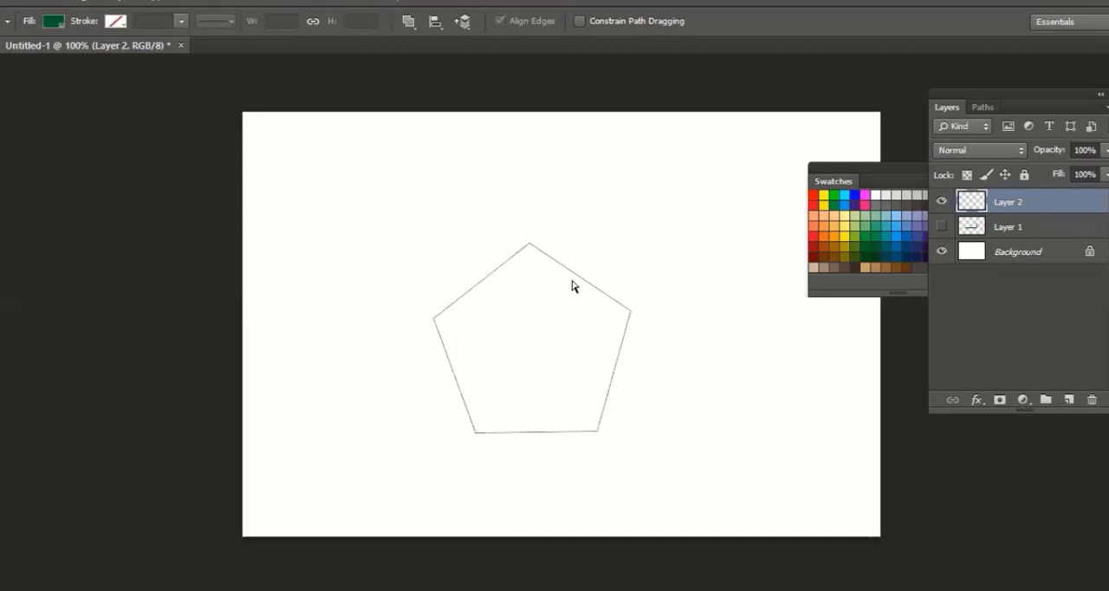
{"action": "left_click", "coordinate": [531, 305]}
Add an anchor point midway along each of the pentagon's upper-right and upper-left edges with the Pen tool
{"action": "key", "text": "p"}
{"action": "left_click", "coordinate": [579, 276]}
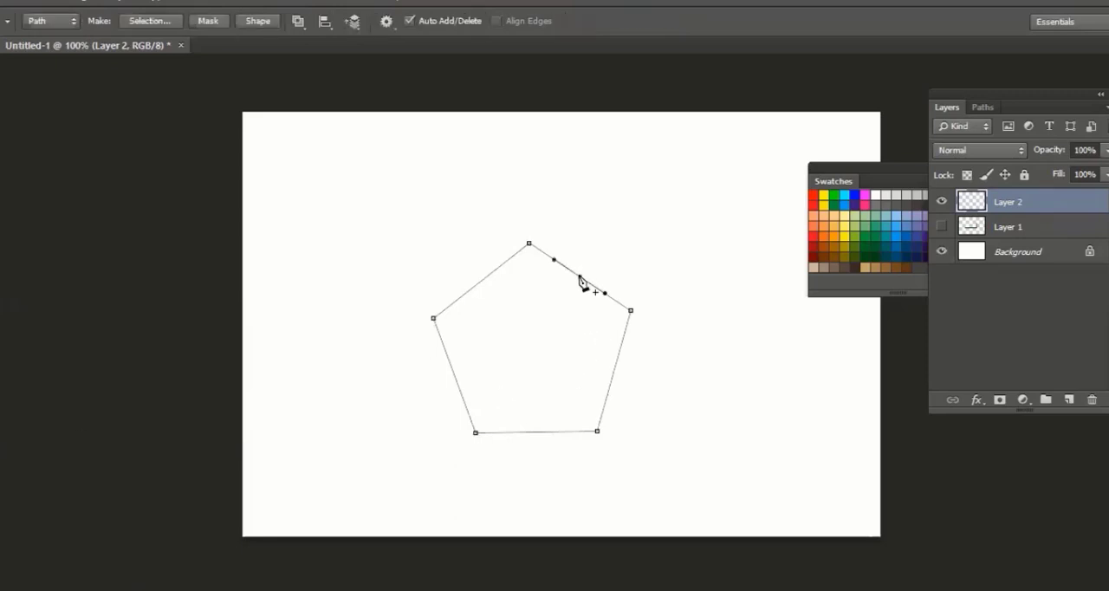
{"action": "left_click", "coordinate": [477, 284]}
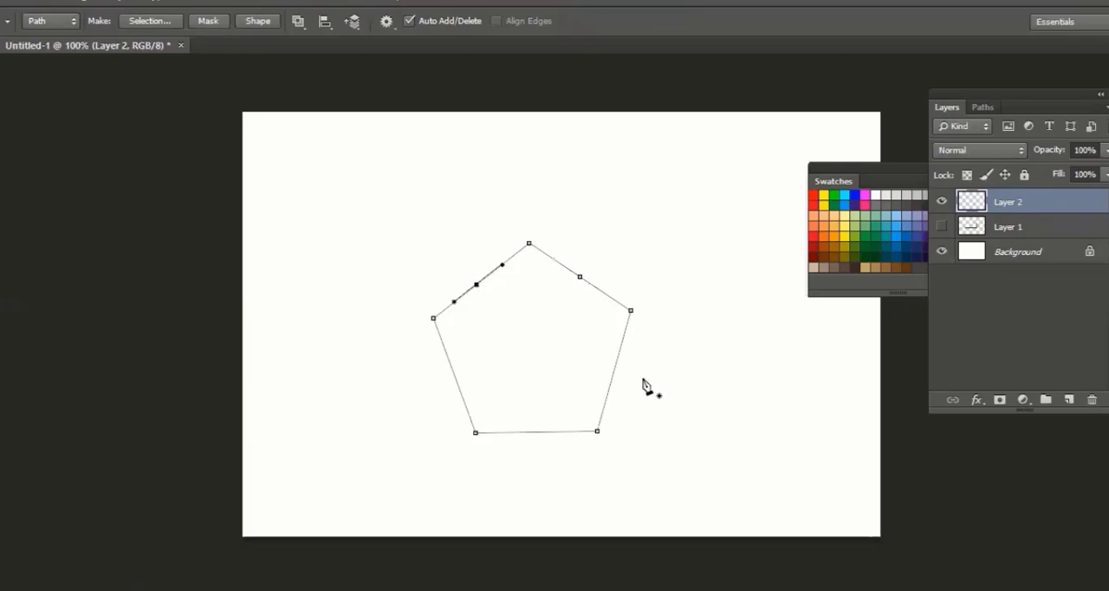
Turn the direction handles of both new anchor points nearly vertical with the Direct Selection tool, curving the upper edges into a rounded dome
{"action": "key", "text": "a"}
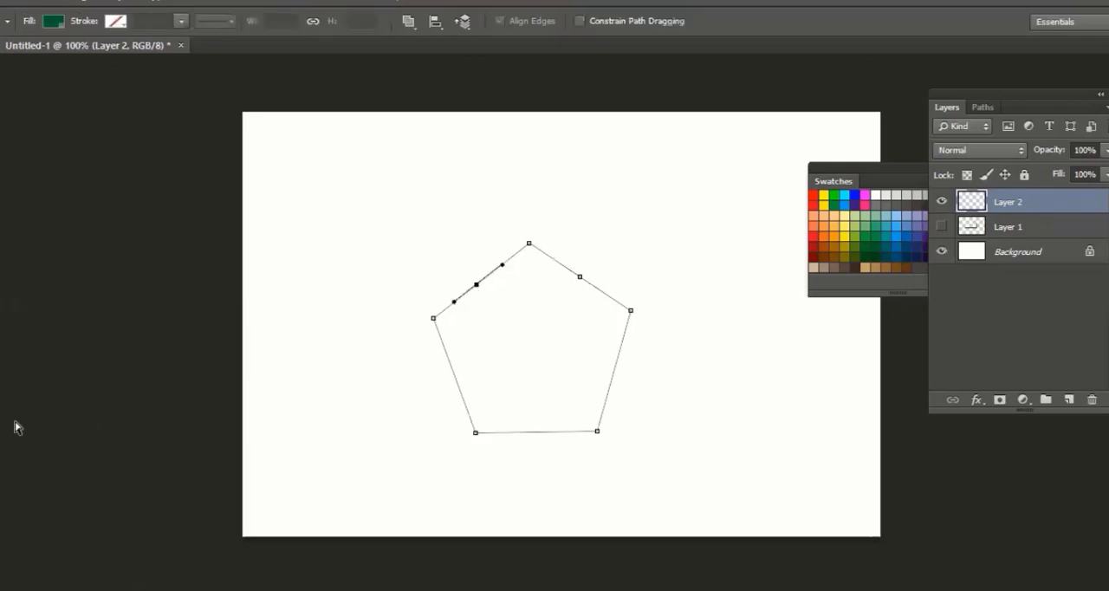
{"action": "left_click", "coordinate": [467, 252]}
{"action": "left_click", "coordinate": [580, 276]}
{"action": "left_click_drag", "start_coordinate": [605, 294], "coordinate": [580, 314]}
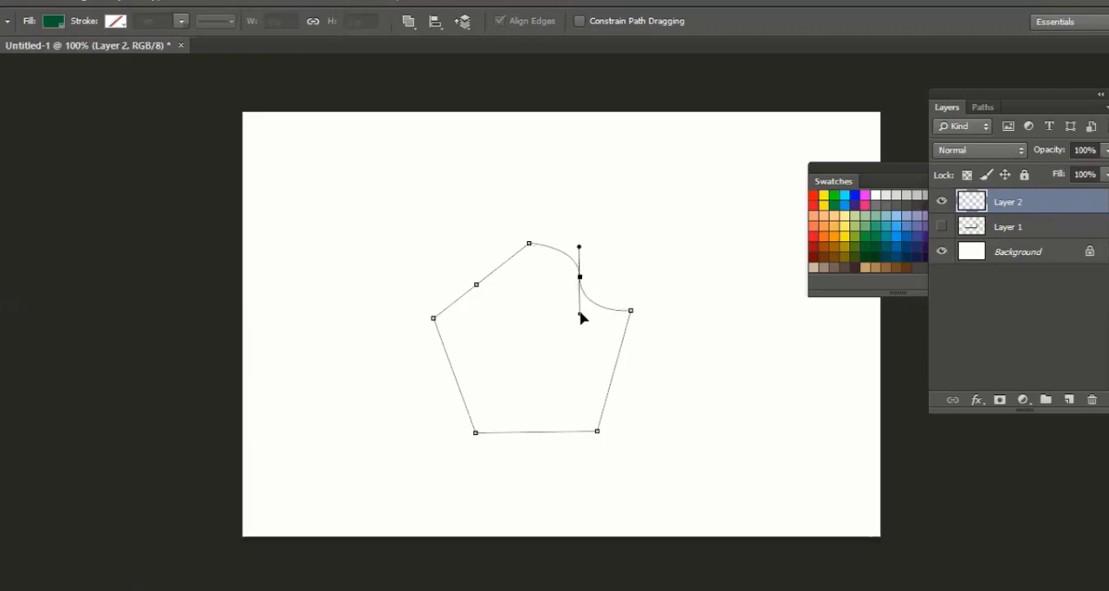
{"action": "left_click", "coordinate": [476, 284]}
{"action": "left_click_drag", "start_coordinate": [502, 267], "coordinate": [475, 252]}
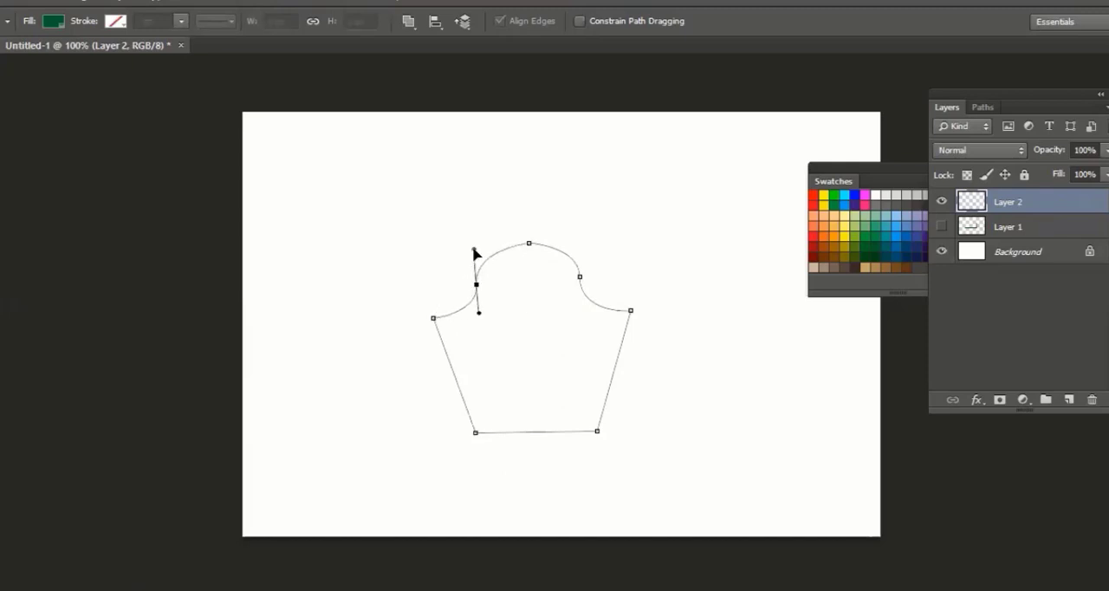
Add an anchor point midway along the shape's straight bottom edge with the Pen tool
{"action": "left_click", "coordinate": [683, 327]}
{"action": "left_click", "coordinate": [604, 311]}
{"action": "key", "text": "p"}
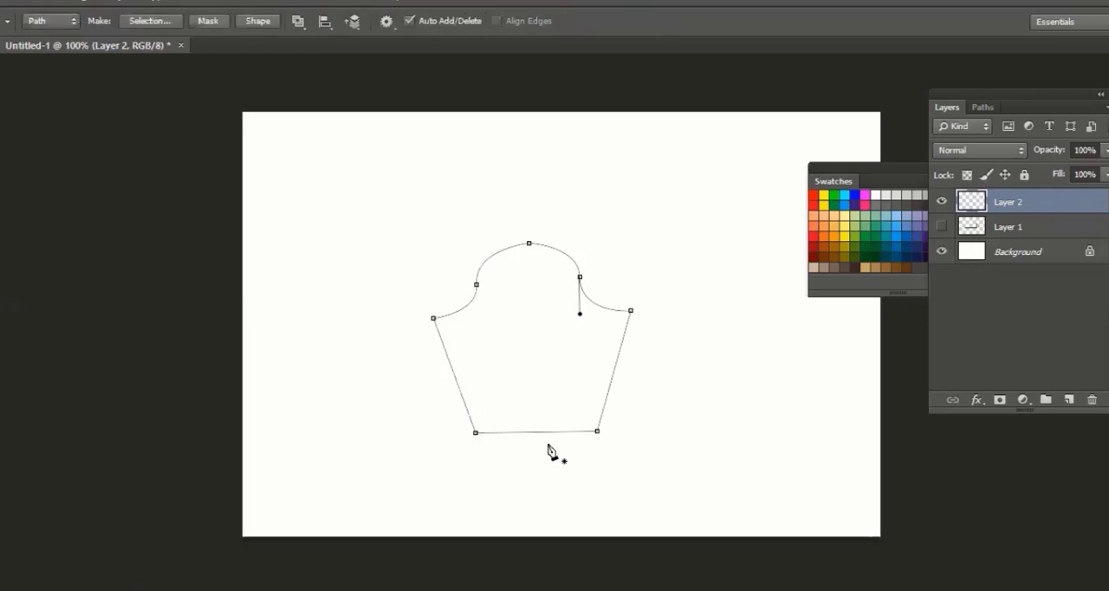
{"action": "left_click", "coordinate": [538, 432]}
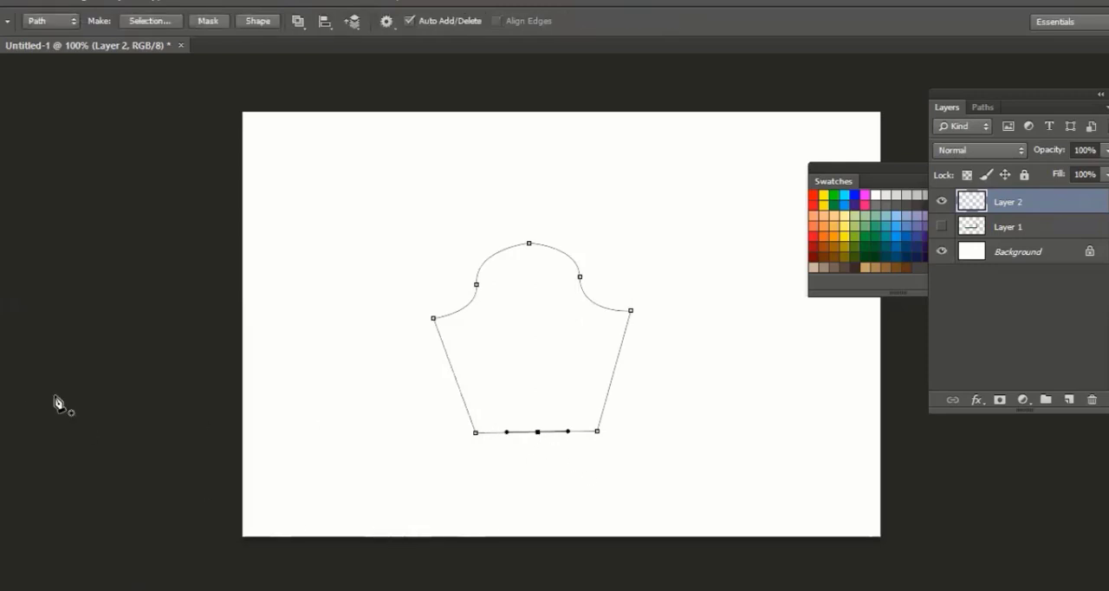
Try pulling the bottom edge's right half downward with the Direct Selection tool, and undo the change
{"action": "key", "text": "a"}
{"action": "left_click", "coordinate": [540, 438]}
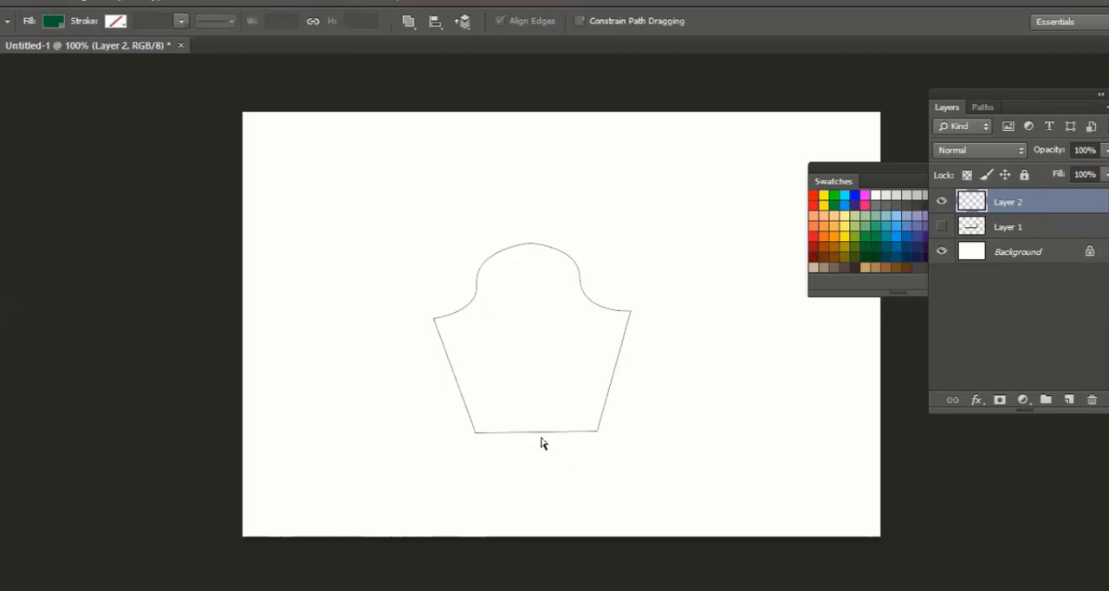
{"action": "left_click", "coordinate": [564, 432]}
{"action": "left_click_drag", "start_coordinate": [568, 434], "coordinate": [560, 468]}
{"action": "key", "text": "ctrl+z"}
{"action": "left_click", "coordinate": [541, 444]}
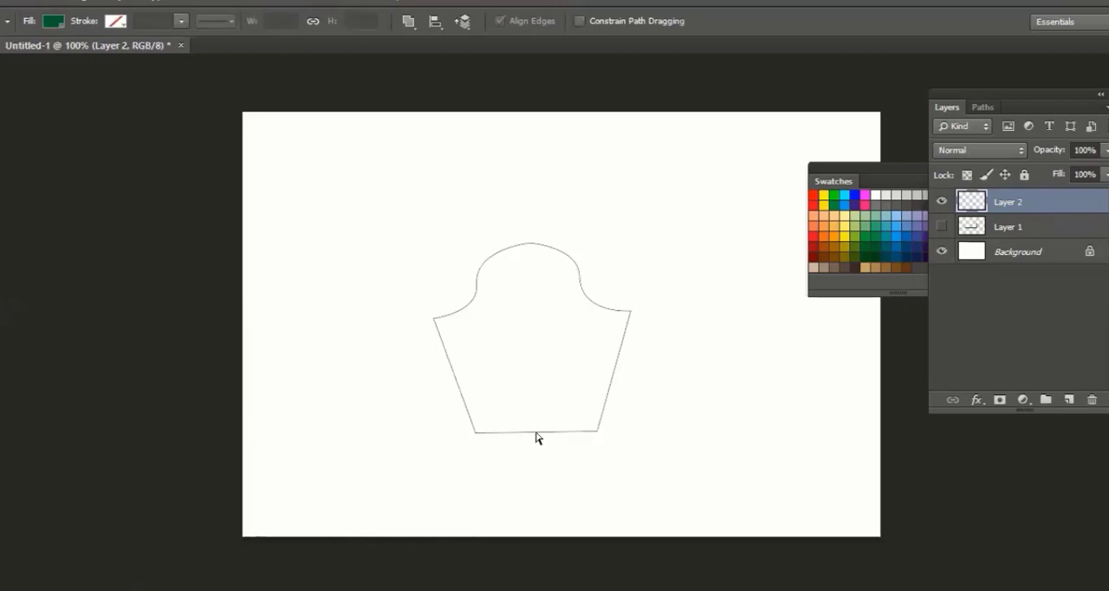
Move the bottom edge's middle anchor point straight up inside the shape to form an arch, and deselect the path
{"action": "left_click", "coordinate": [534, 433]}
{"action": "left_click_drag", "start_coordinate": [538, 432], "coordinate": [536, 380]}
{"action": "left_click", "coordinate": [754, 400]}
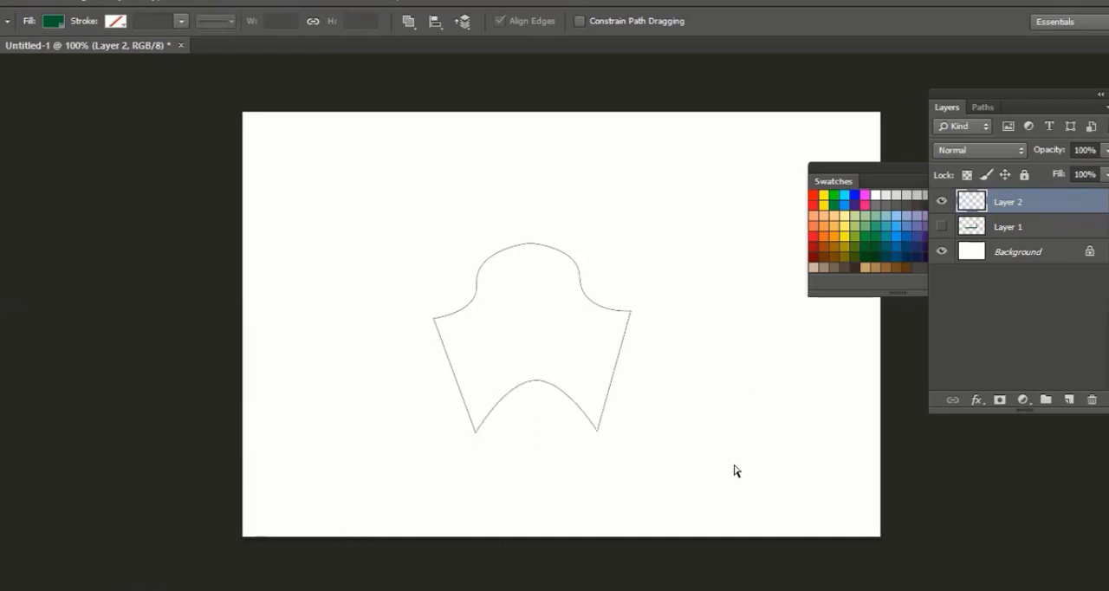
Convert the reshaped path into a new anti-aliased selection with a feather radius of 0 pixels
{"action": "left_click", "coordinate": [616, 372]}
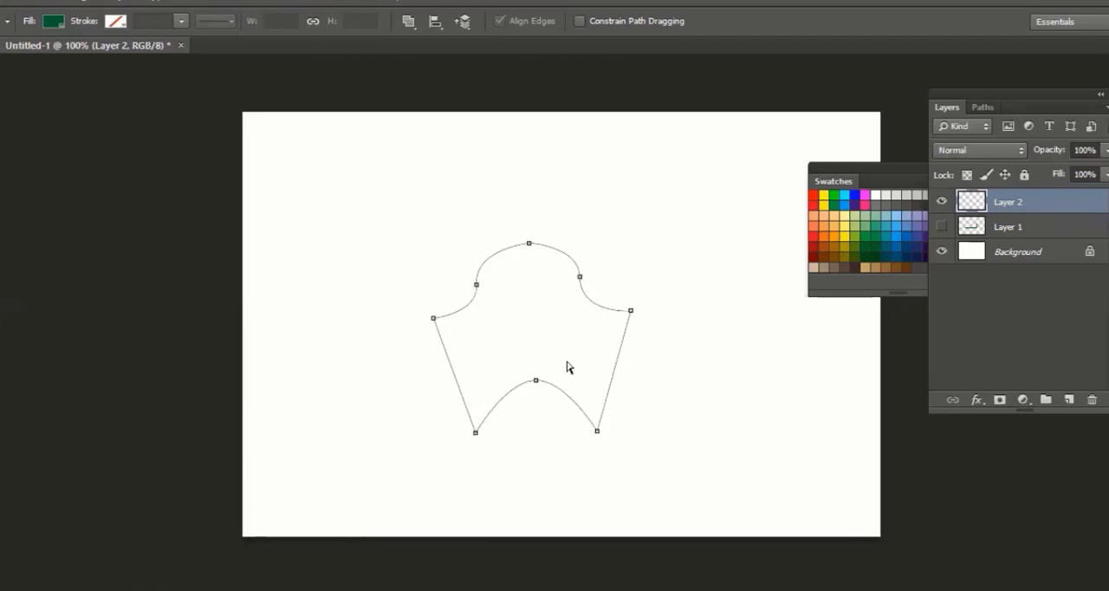
{"action": "right_click", "coordinate": [595, 303]}
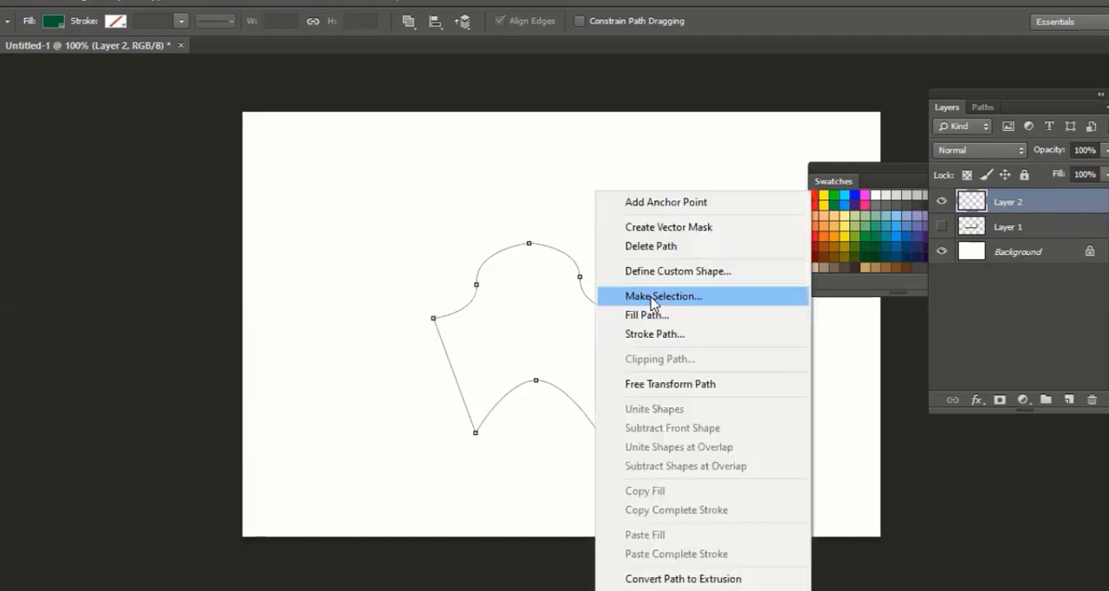
{"action": "left_click", "coordinate": [652, 300]}
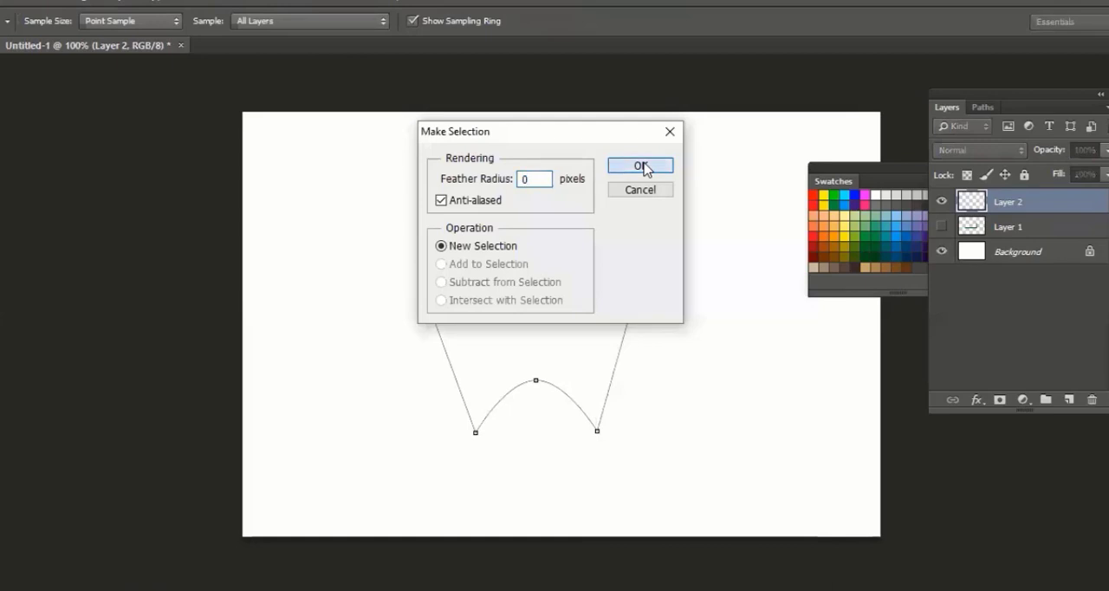
{"action": "left_click", "coordinate": [640, 166]}
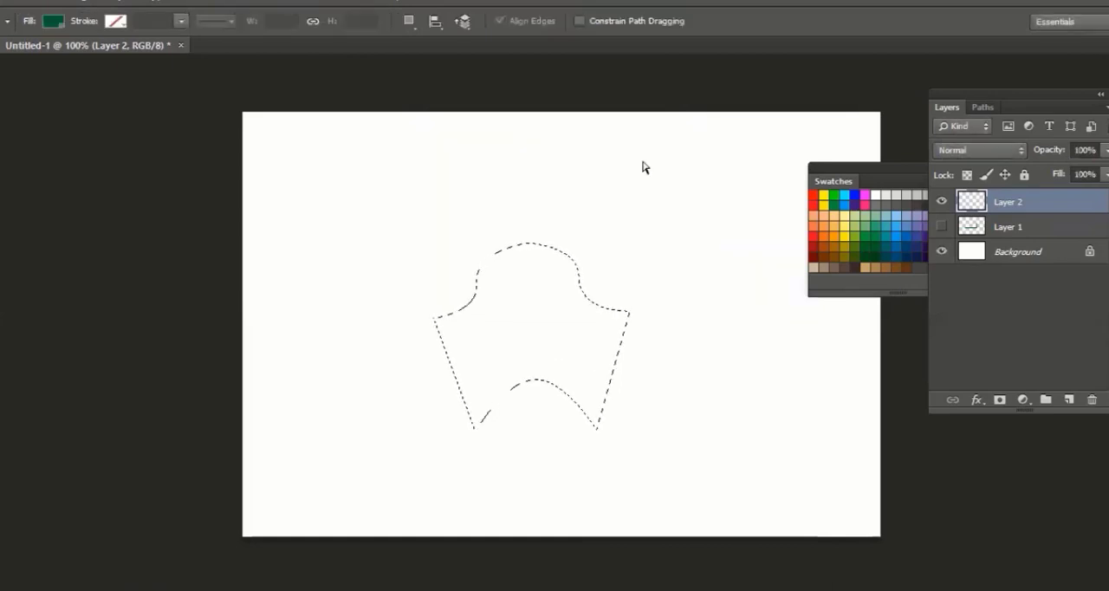
Fill the selection with the dark green foreground color, deselect it, and move the shape to the canvas's upper-left area
{"action": "key", "text": "alt+BackSpace"}
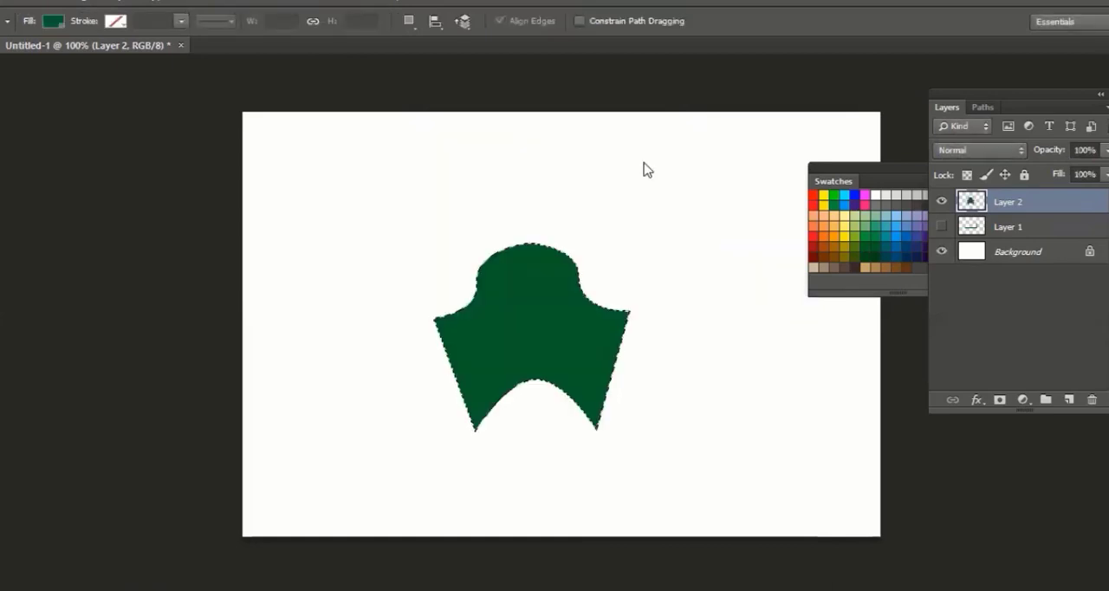
{"action": "key", "text": "ctrl+d"}
{"action": "key", "text": "v"}
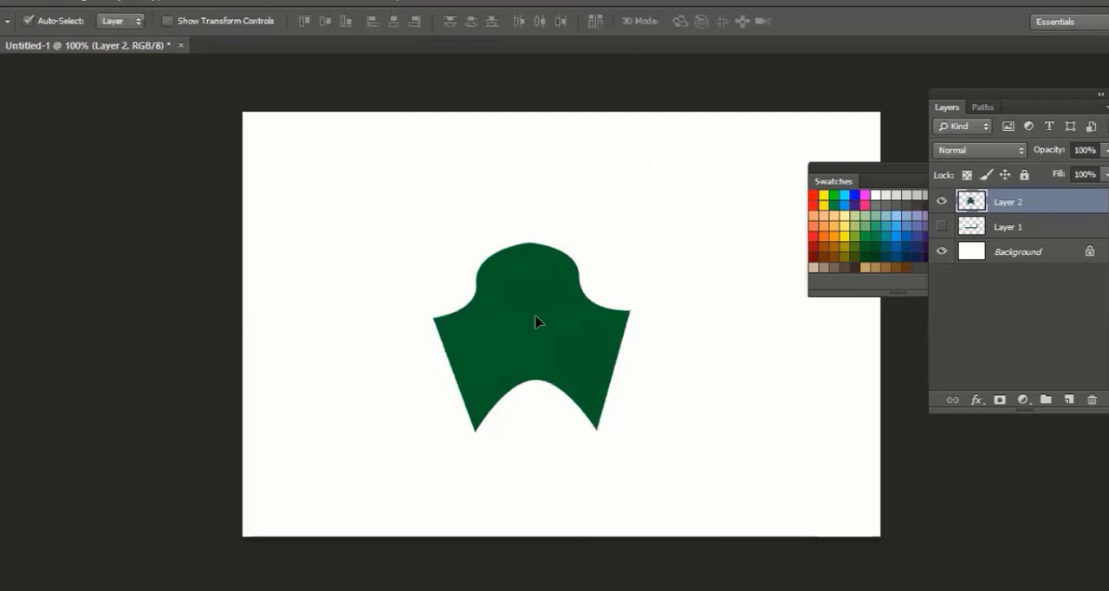
{"action": "left_click_drag", "start_coordinate": [605, 318], "coordinate": [494, 232]}
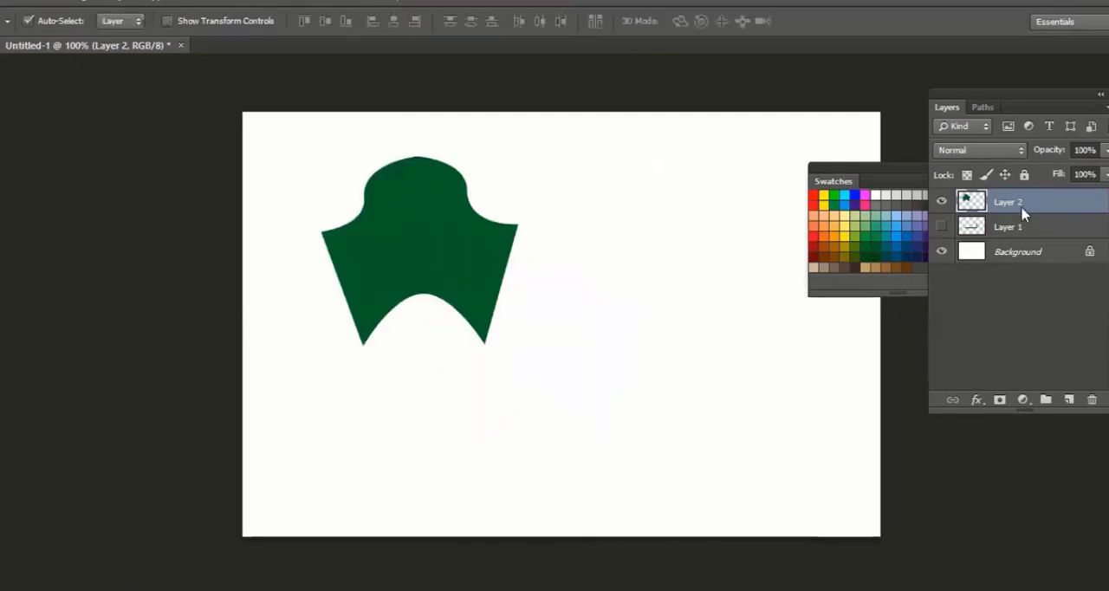
Duplicate Layer 2, and delete both the copy and the original so only Layer 1 and Background remain
{"action": "right_click", "coordinate": [1068, 207]}
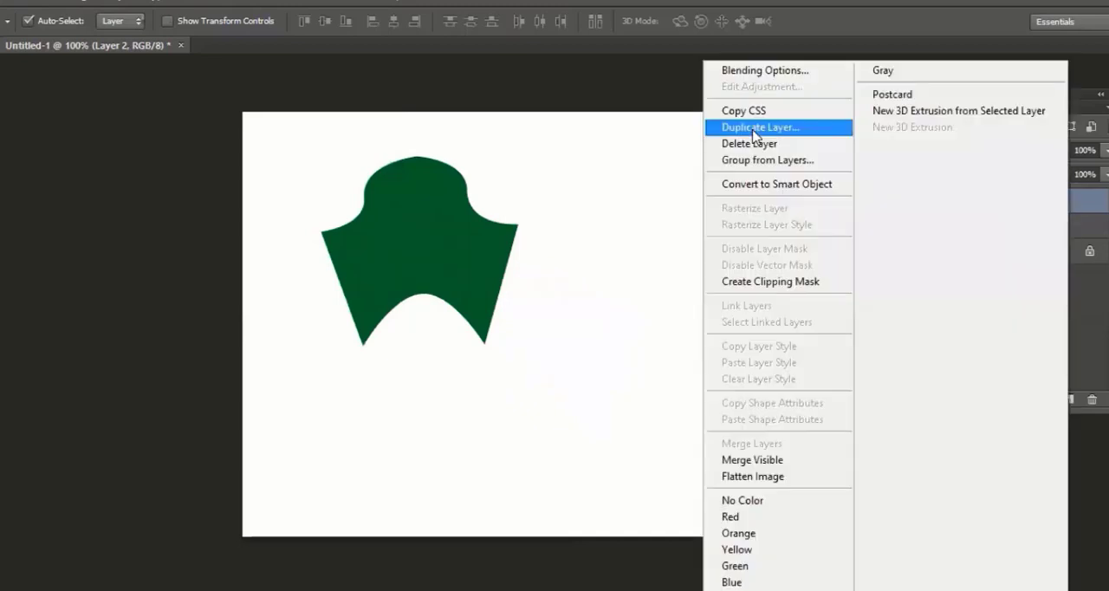
{"action": "left_click", "coordinate": [752, 128]}
{"action": "left_click", "coordinate": [686, 181]}
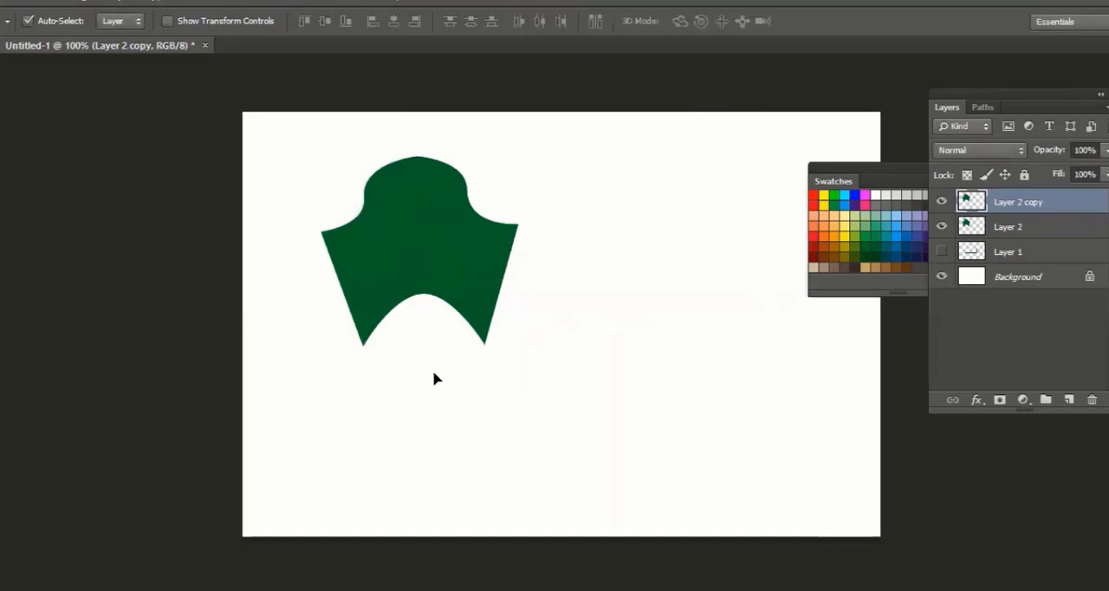
{"action": "left_click", "coordinate": [1005, 228], "text": "shift"}
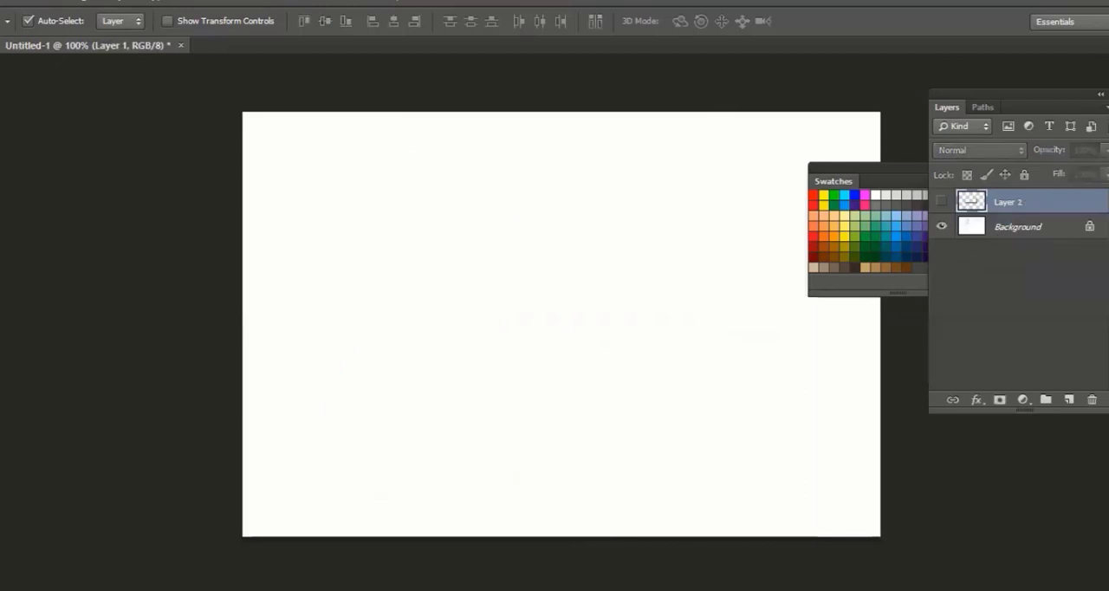
Try drawing a slightly sloping path across the canvas with the Line tool at 5 px weight, and undo it
{"action": "right_click", "coordinate": [1, 454]}
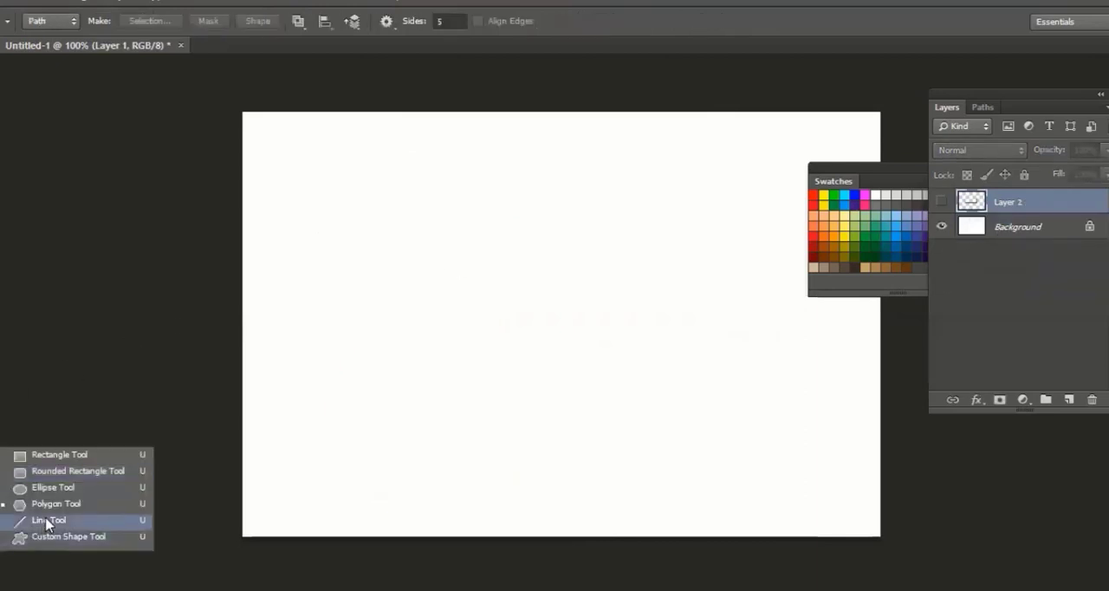
{"action": "left_click", "coordinate": [47, 522]}
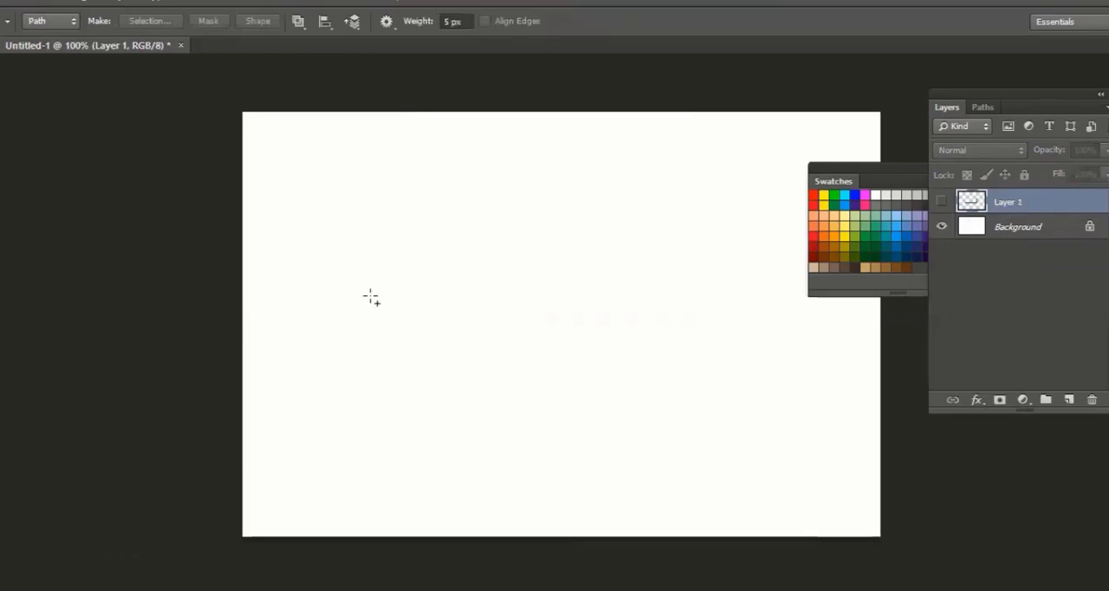
{"action": "left_click_drag", "start_coordinate": [349, 293], "coordinate": [639, 317]}
{"action": "key", "text": "ctrl+z"}
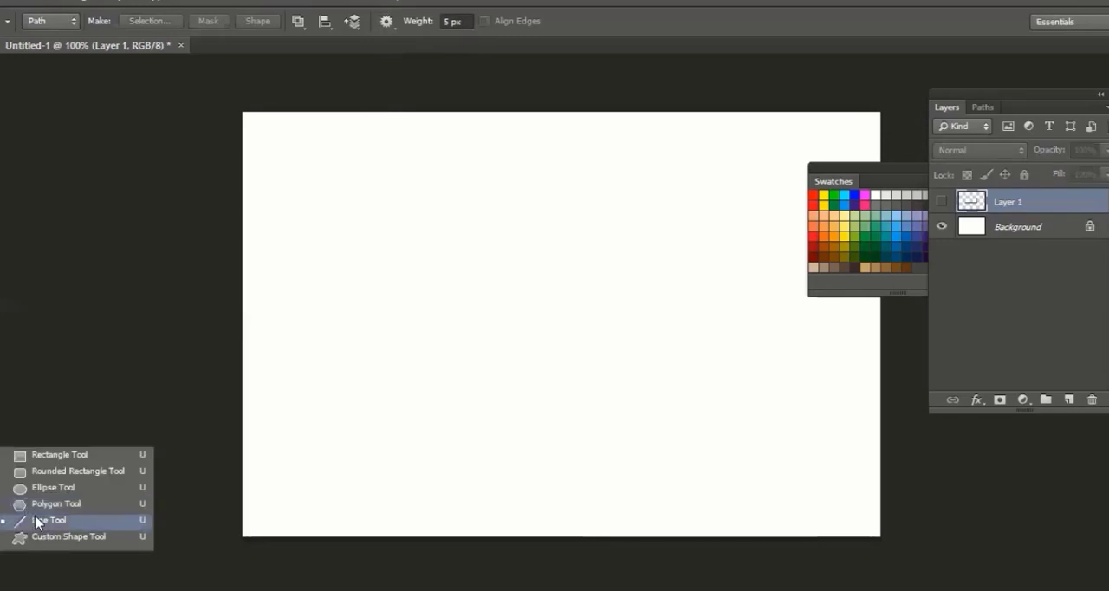
Enable the Polygon tool's Star option with sides indented by 50%, draw a five-pointed star path mid-canvas, and undo the star
{"action": "left_click", "coordinate": [46, 512]}
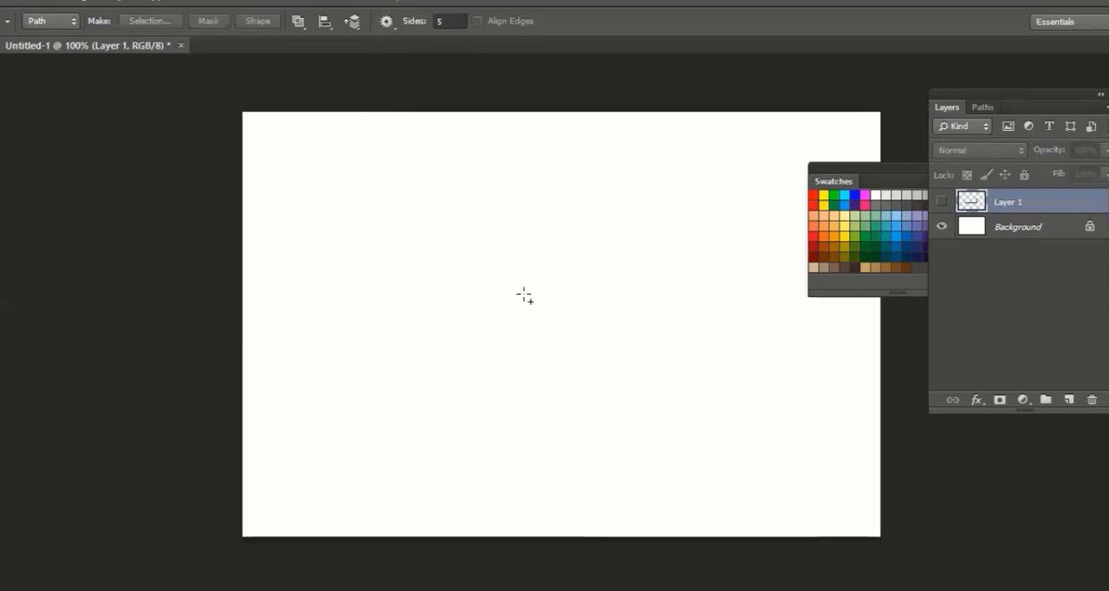
{"action": "left_click", "coordinate": [386, 22]}
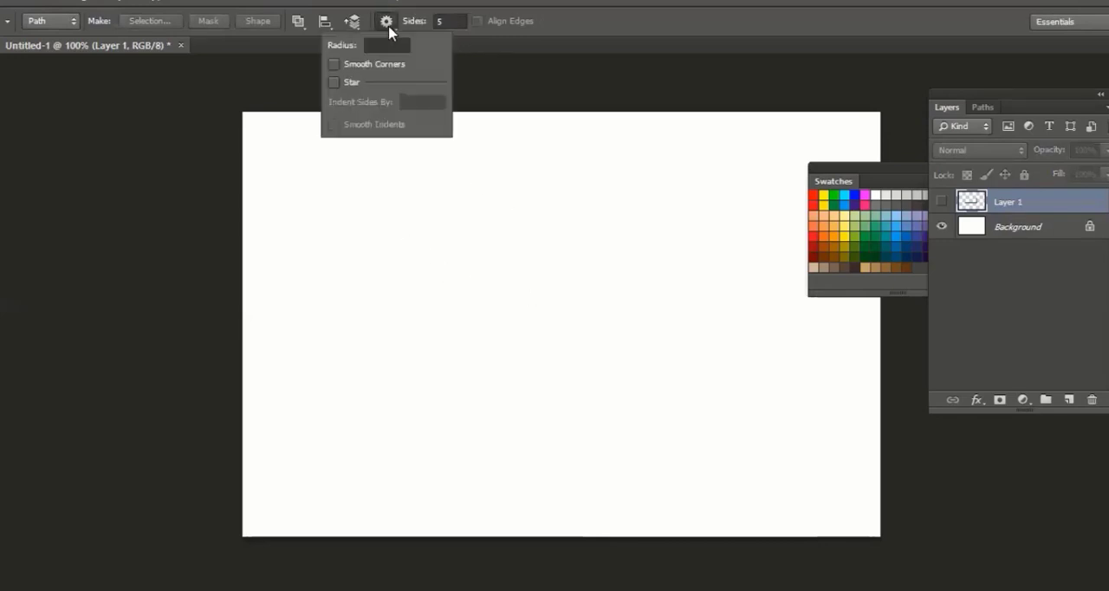
{"action": "left_click", "coordinate": [349, 83]}
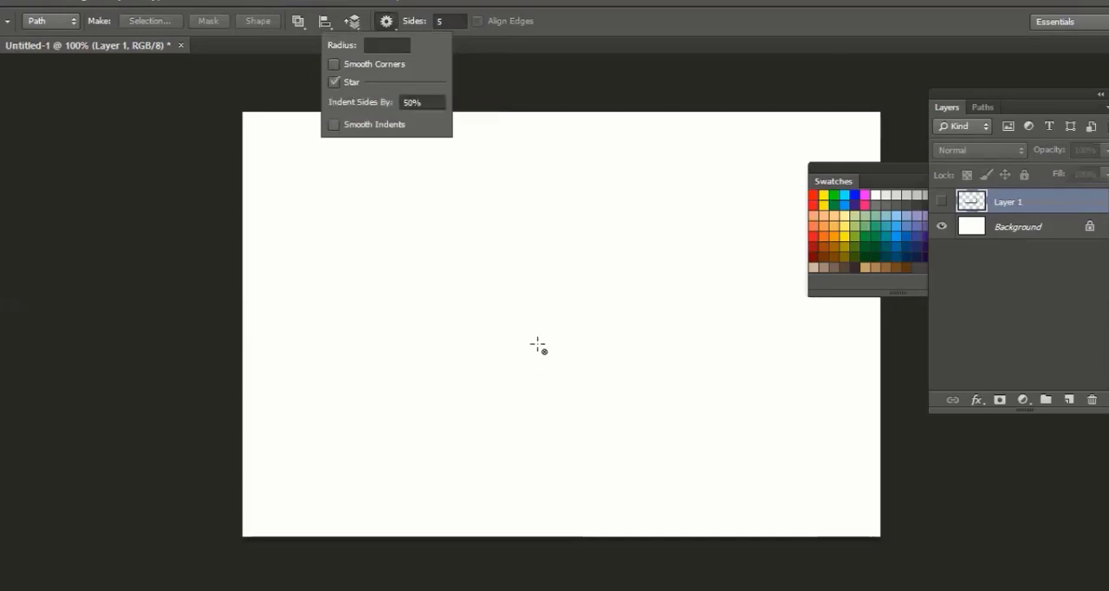
{"action": "left_click_drag", "start_coordinate": [537, 345], "coordinate": [623, 428]}
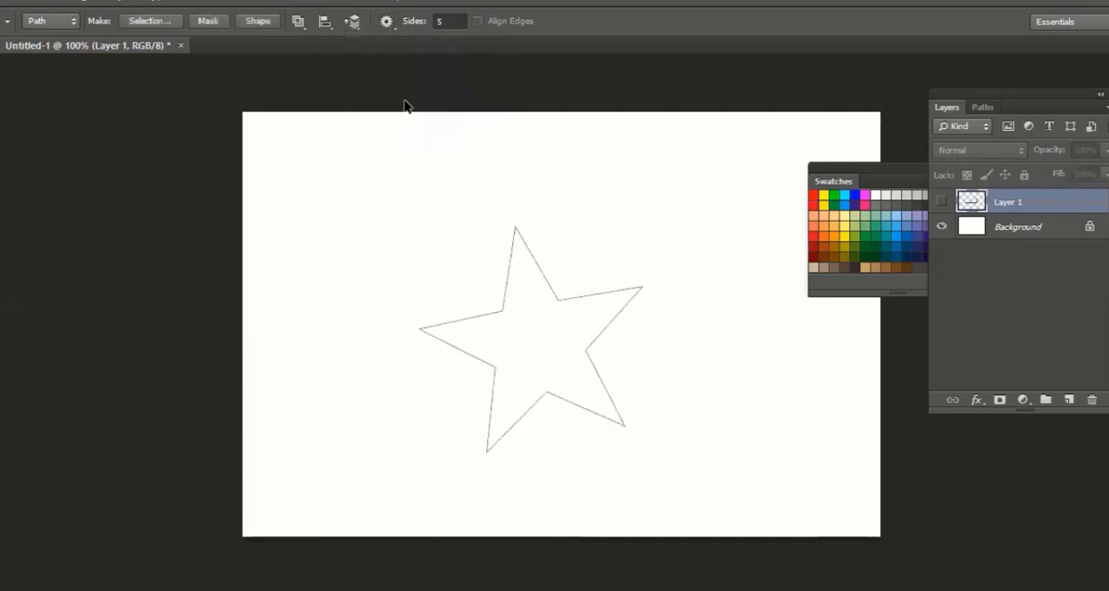
{"action": "key", "text": "ctrl+z"}
Set the number of sides to 15 and draw a sharp-pointed star path in the left half of the canvas
{"action": "left_click", "coordinate": [389, 25]}
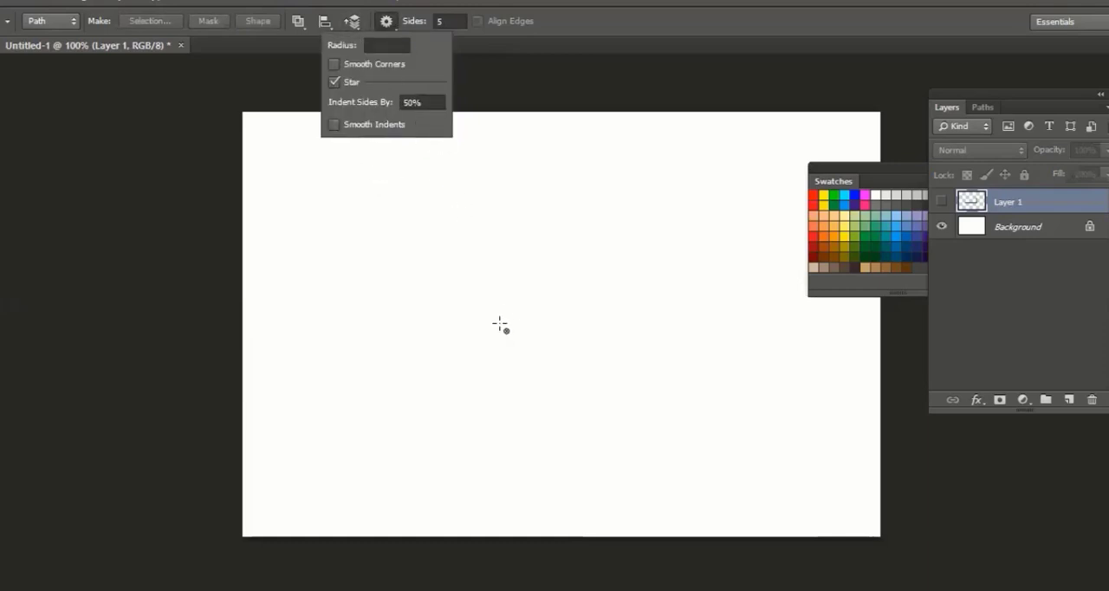
{"action": "left_click", "coordinate": [454, 22]}
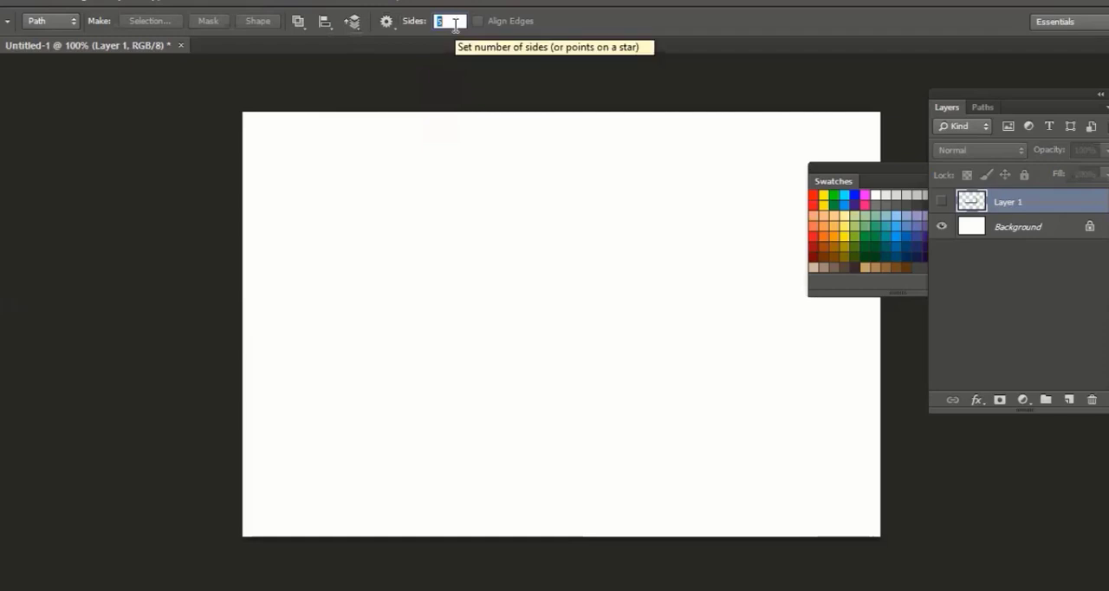
{"action": "type", "text": "15"}
{"action": "key", "text": "Return"}
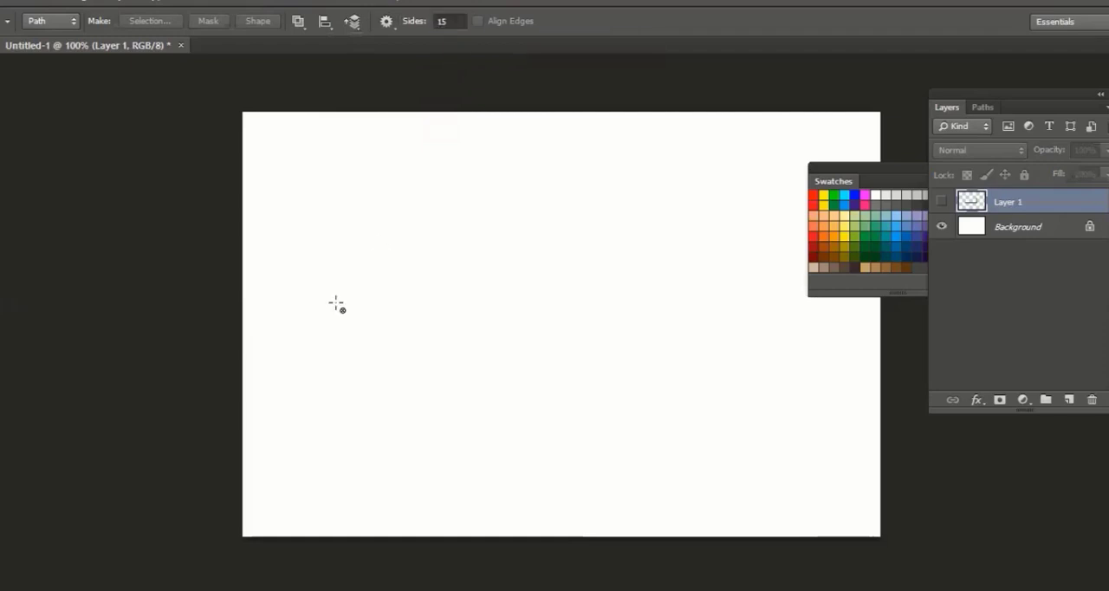
{"action": "left_click_drag", "start_coordinate": [353, 304], "coordinate": [355, 215]}
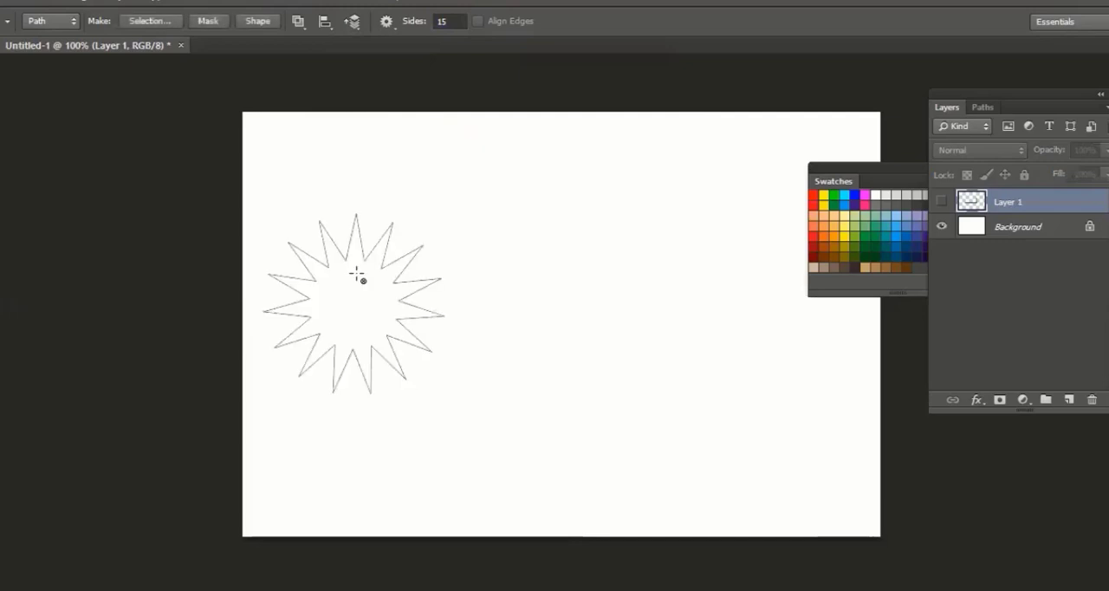
Enable Smooth Corners and draw a second 15-pointed star path to the right of the sharp-pointed one
{"action": "left_click", "coordinate": [392, 25]}
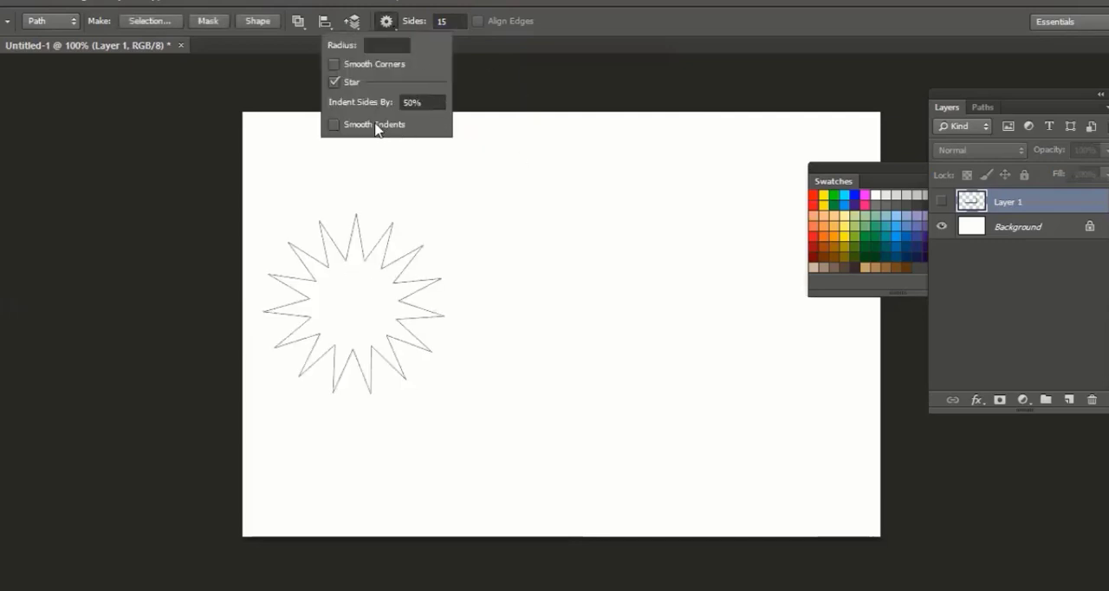
{"action": "left_click", "coordinate": [359, 67]}
{"action": "left_click", "coordinate": [607, 284]}
{"action": "left_click_drag", "start_coordinate": [627, 305], "coordinate": [662, 402]}
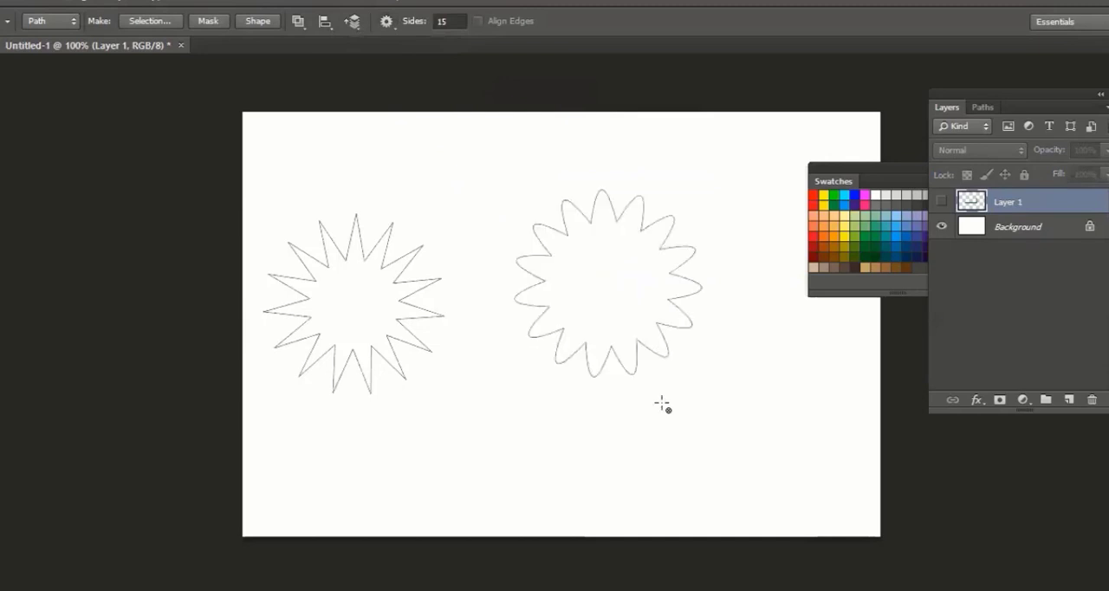
Enable Smooth Indents, draw a smaller wavy 15-pointed star below and between the two stars, and undo that star
{"action": "left_click", "coordinate": [386, 21]}
{"action": "left_click", "coordinate": [379, 127]}
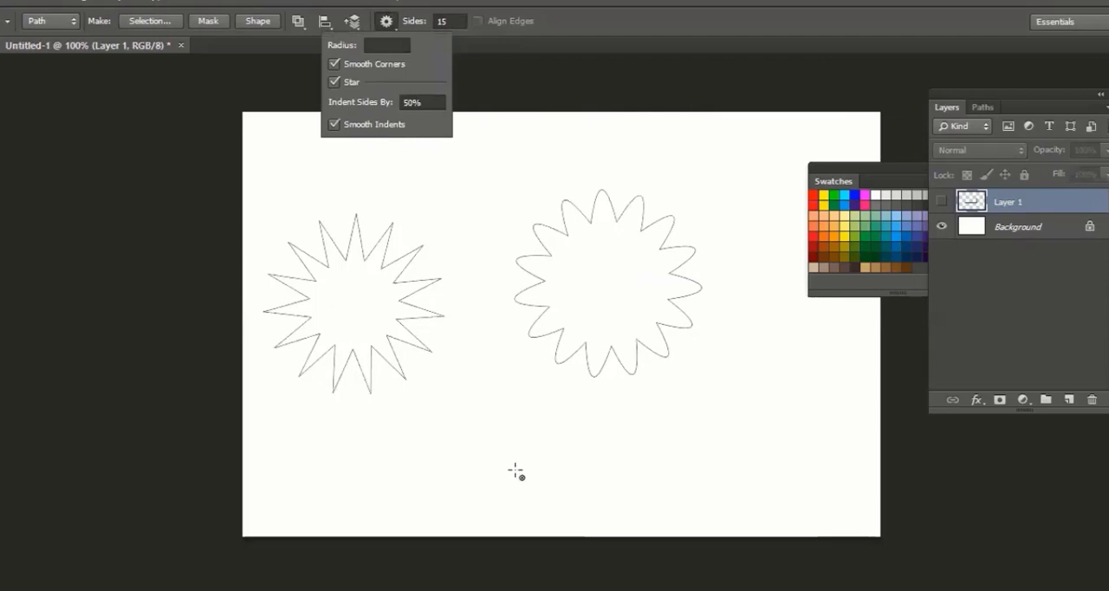
{"action": "left_click", "coordinate": [496, 409]}
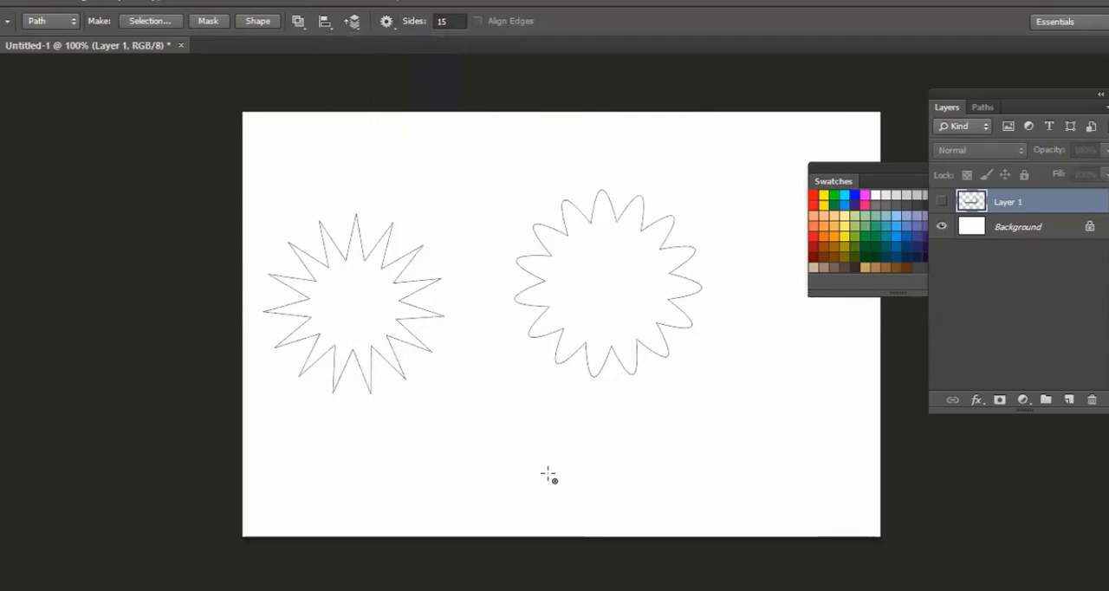
{"action": "left_click_drag", "start_coordinate": [497, 408], "coordinate": [469, 383]}
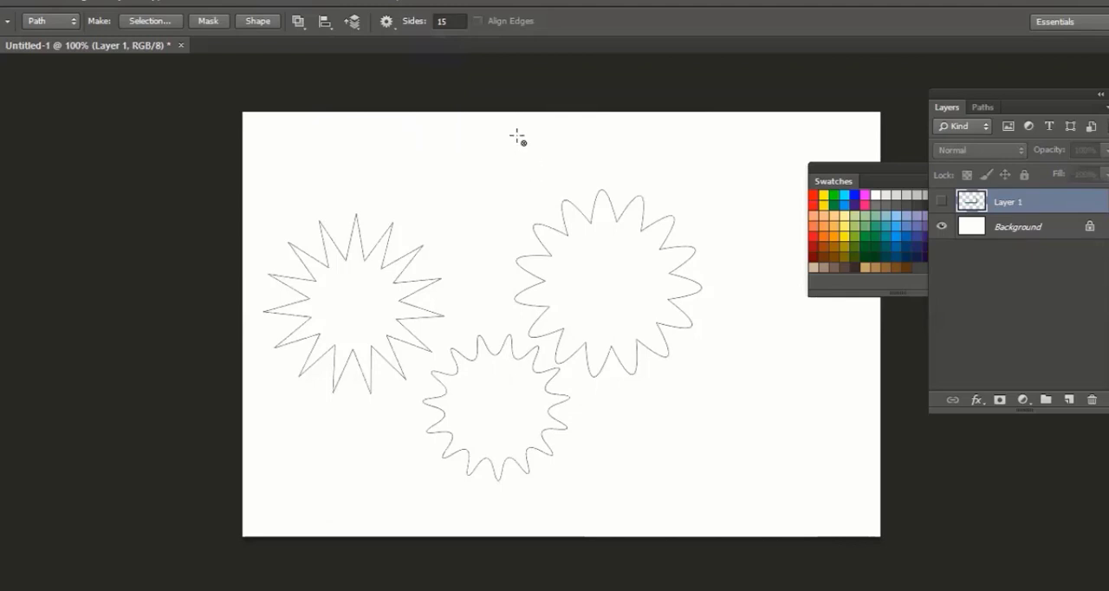
{"action": "key", "text": "ctrl+z"}
Set the number of sides to 50, draw a star path below the two existing stars, and undo that star
{"action": "left_click", "coordinate": [444, 21]}
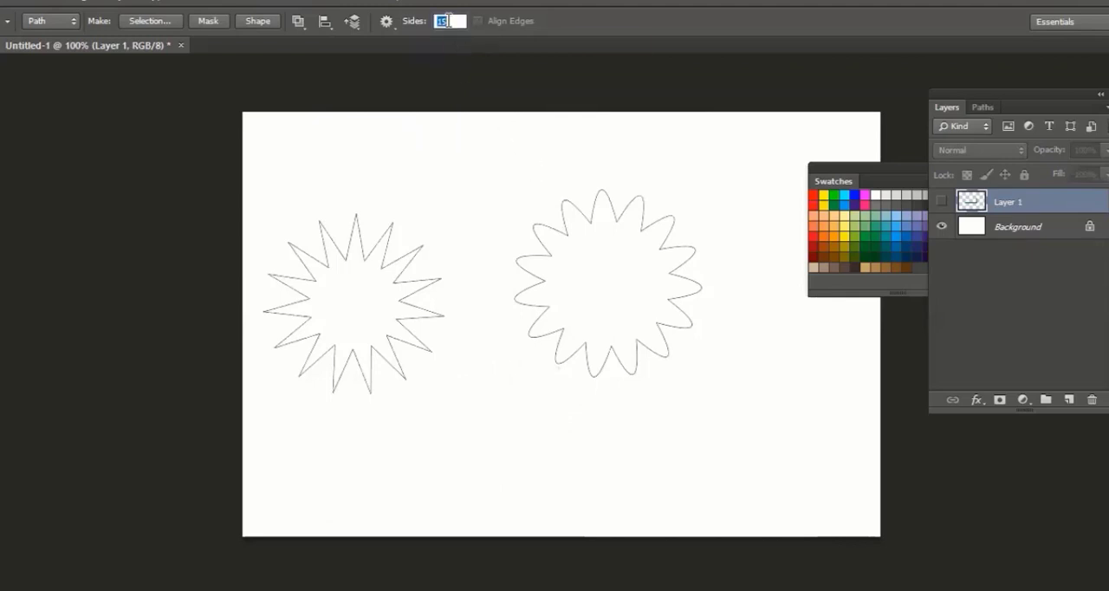
{"action": "type", "text": "50"}
{"action": "key", "text": "Return"}
{"action": "left_click_drag", "start_coordinate": [497, 424], "coordinate": [576, 493]}
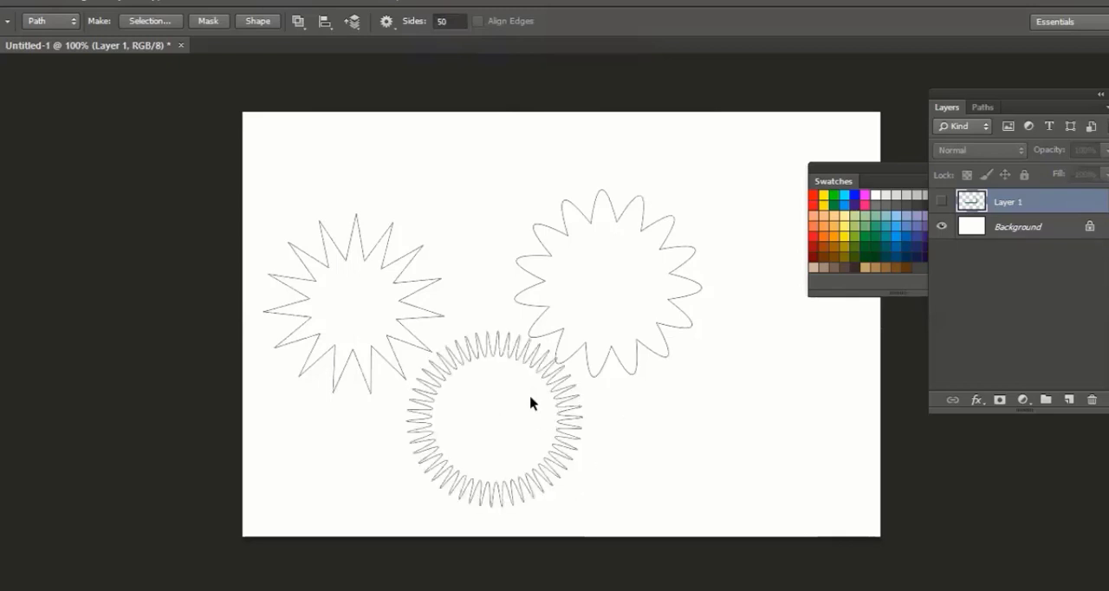
{"action": "key", "text": "ctrl+z"}
{"action": "left_click", "coordinate": [386, 23]}
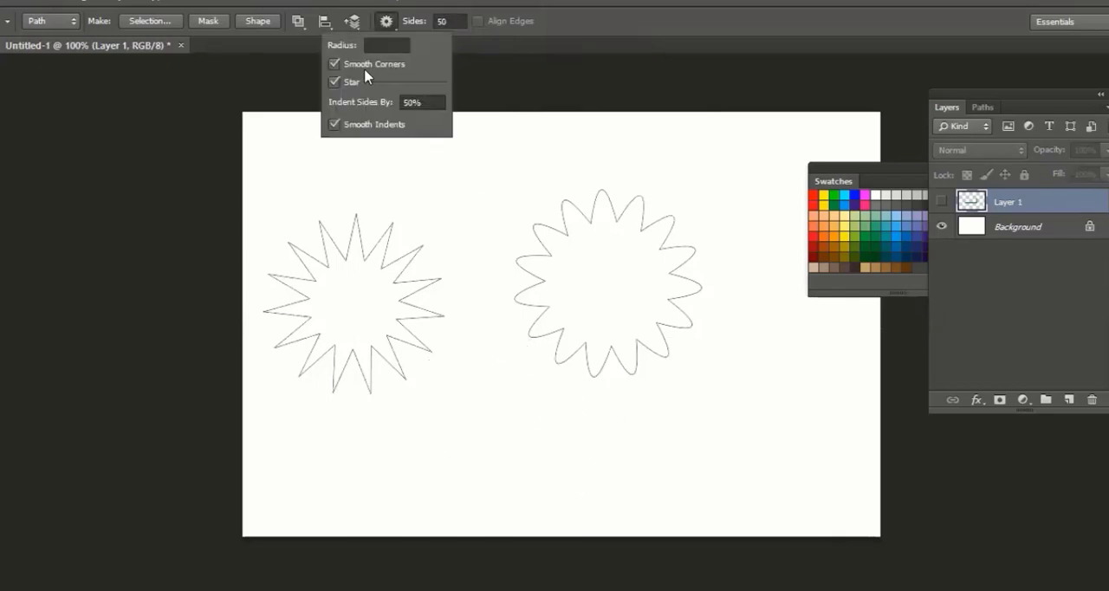
{"action": "left_click", "coordinate": [382, 45]}
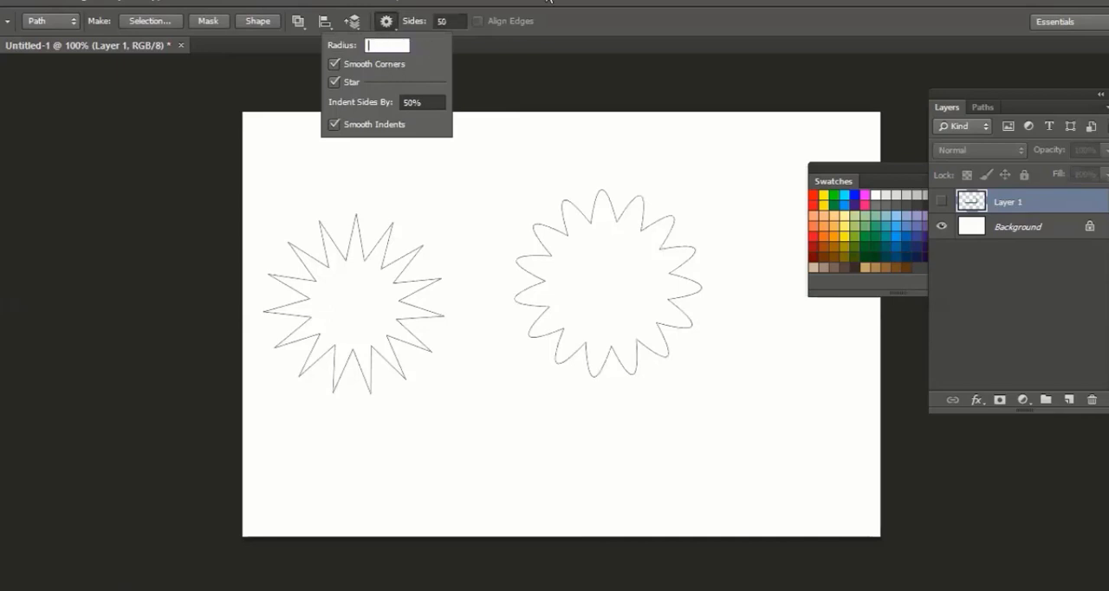
{"action": "left_click", "coordinate": [548, 2]}
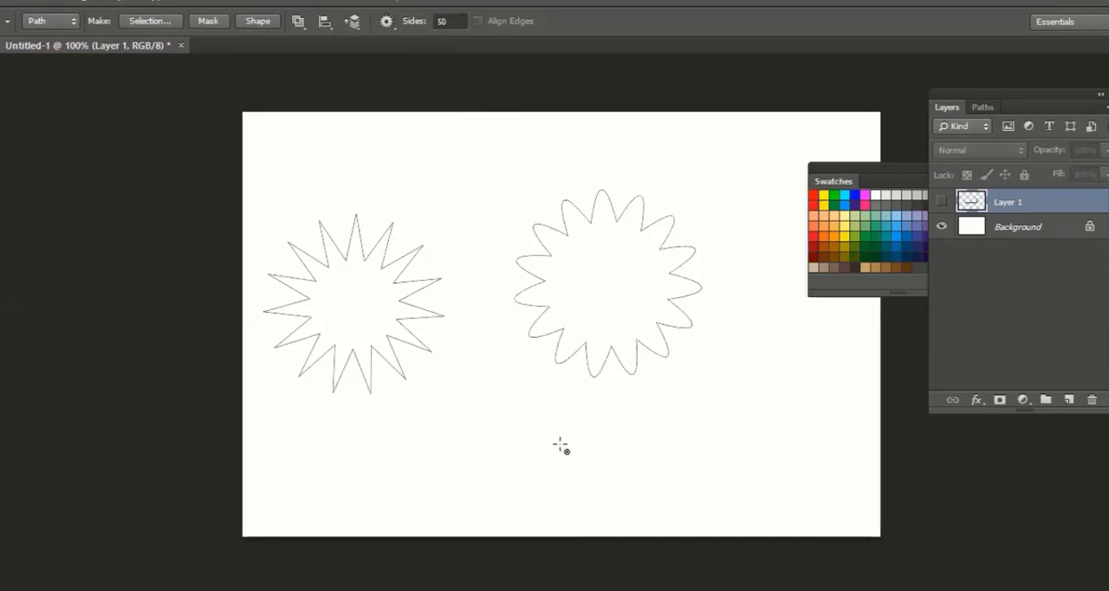
Restore the 50-pointed star path, place another star with a 20 px radius to its right, and undo the small one
{"action": "key", "text": "ctrl+z"}
{"action": "left_click", "coordinate": [408, 24]}
{"action": "left_click", "coordinate": [390, 23]}
{"action": "left_click", "coordinate": [404, 45]}
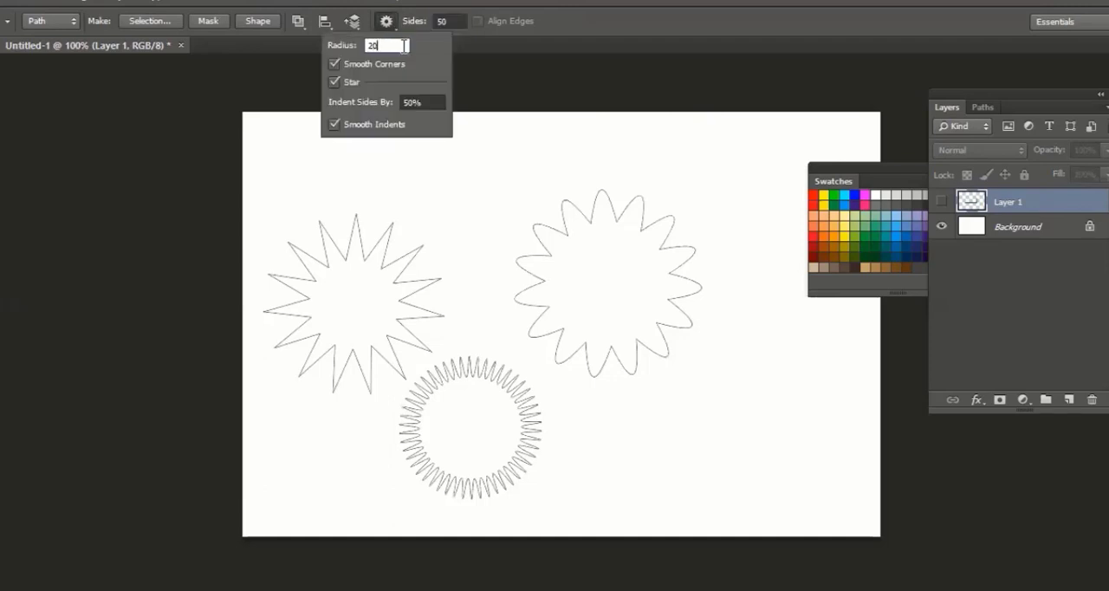
{"action": "key", "text": "Return"}
{"action": "left_click", "coordinate": [763, 433]}
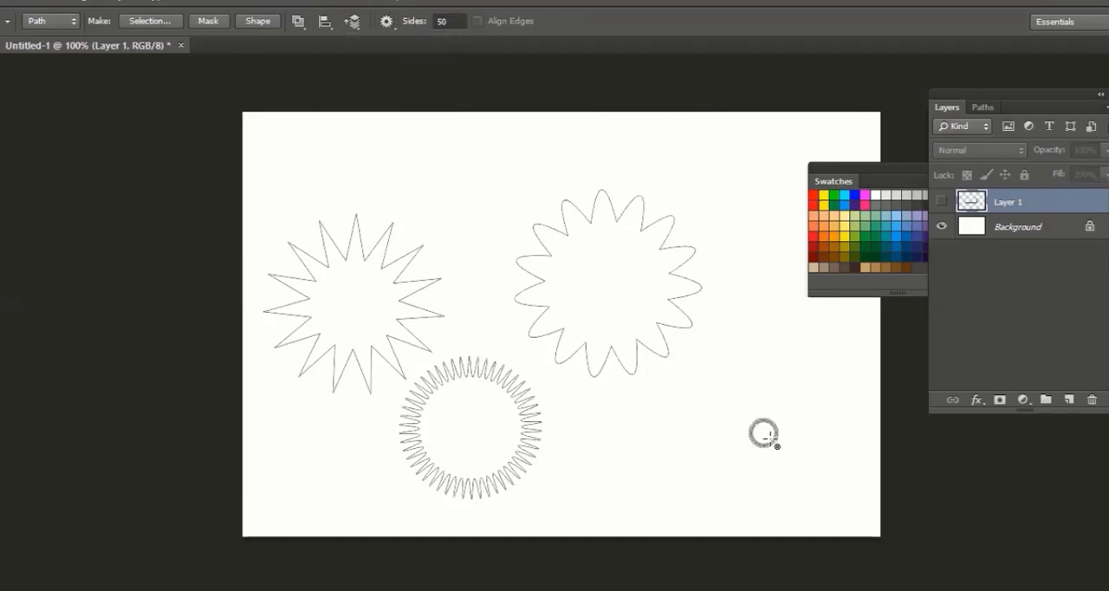
{"action": "key", "text": "ctrl+z"}
Set the Polygon tool's fixed star radius to 200 px
{"action": "left_click", "coordinate": [396, 28]}
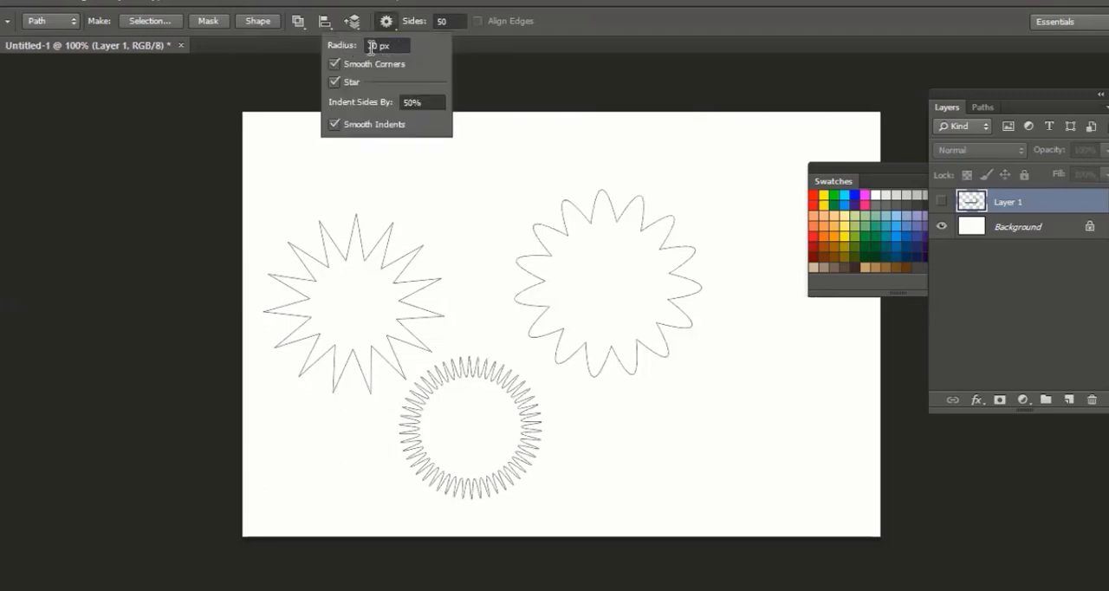
{"action": "double_click", "coordinate": [371, 46]}
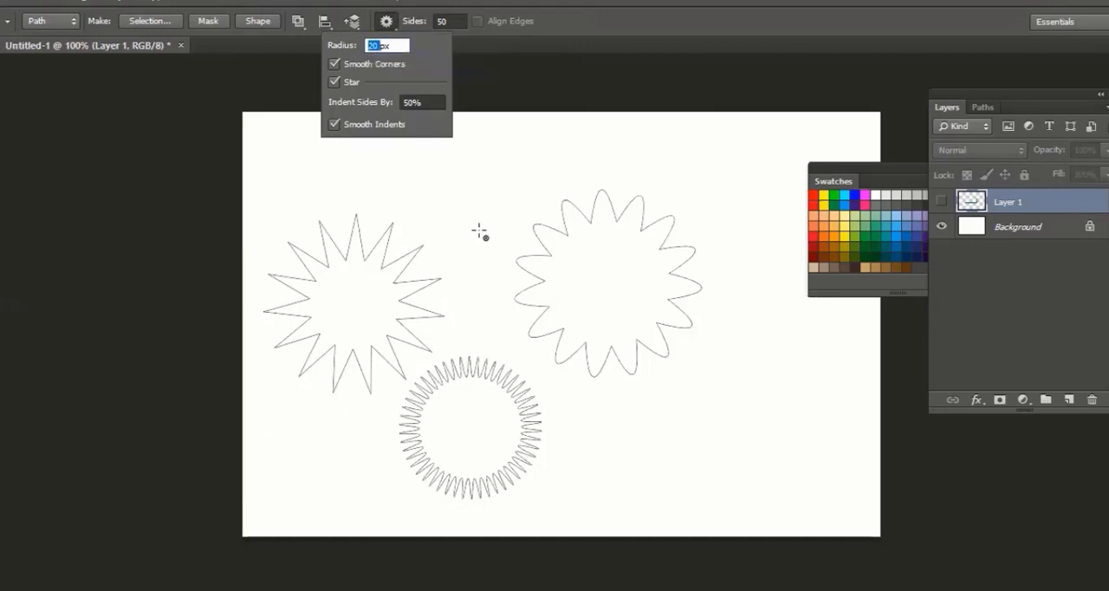
{"action": "type", "text": "2090"}
{"action": "left_click", "coordinate": [388, 26]}
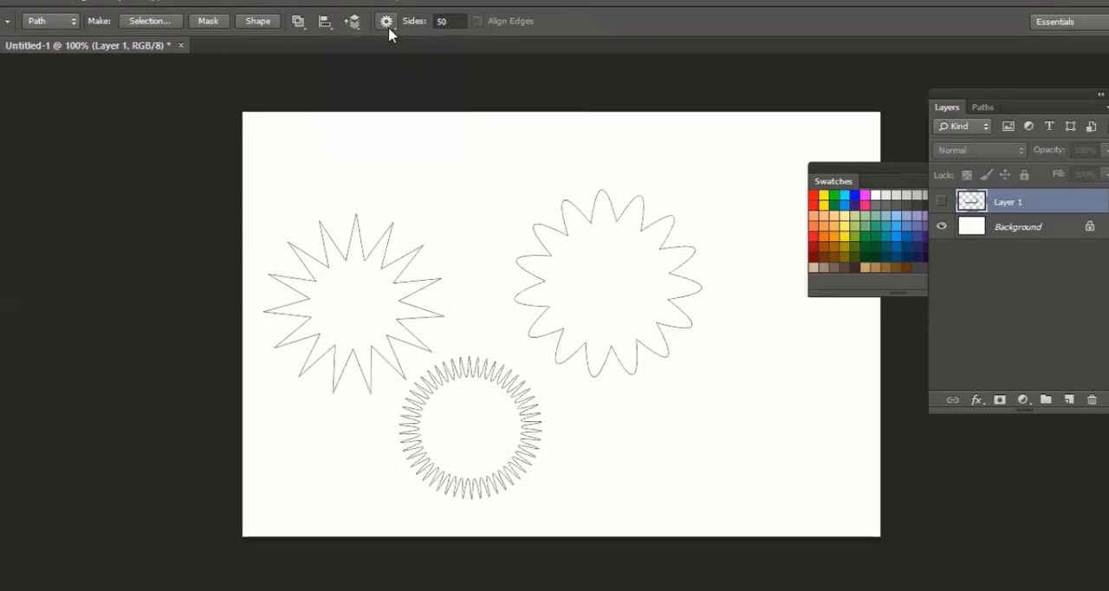
{"action": "left_click", "coordinate": [388, 26]}
{"action": "key", "text": "Return"}
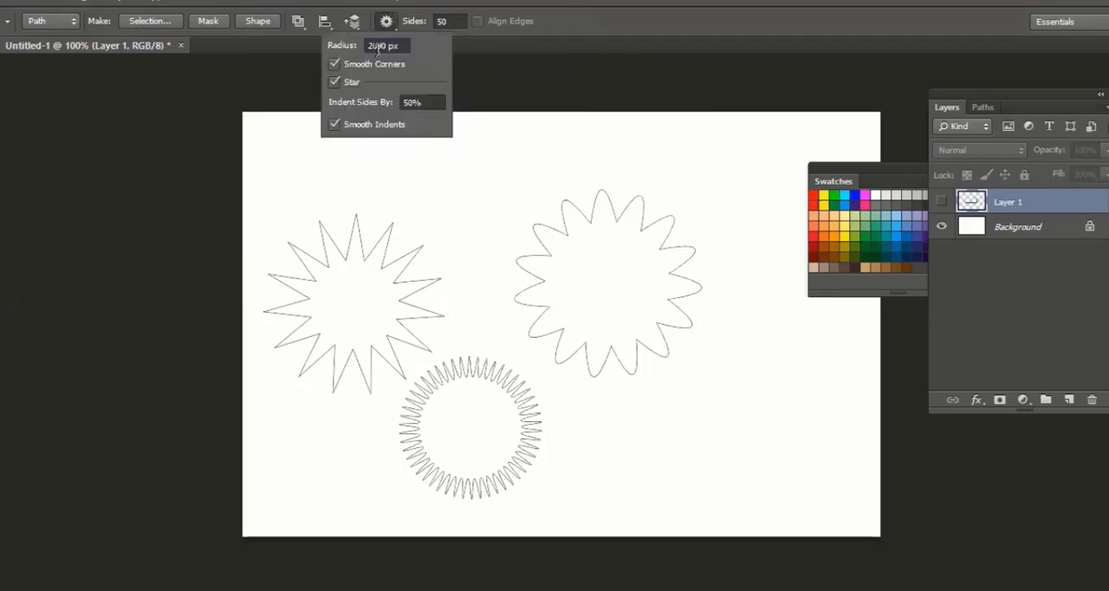
{"action": "left_click", "coordinate": [376, 47]}
{"action": "left_click_drag", "start_coordinate": [388, 46], "coordinate": [350, 49]}
{"action": "type", "text": "200"}
{"action": "key", "text": "Return"}
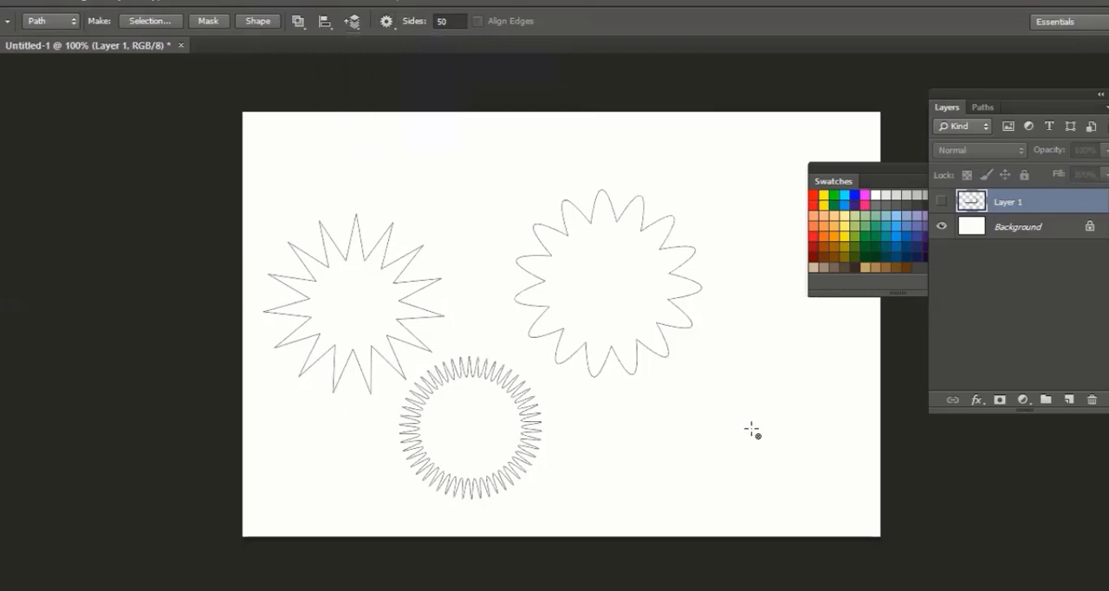
{"action": "left_click", "coordinate": [755, 431]}
{"action": "left_click", "coordinate": [512, 322]}
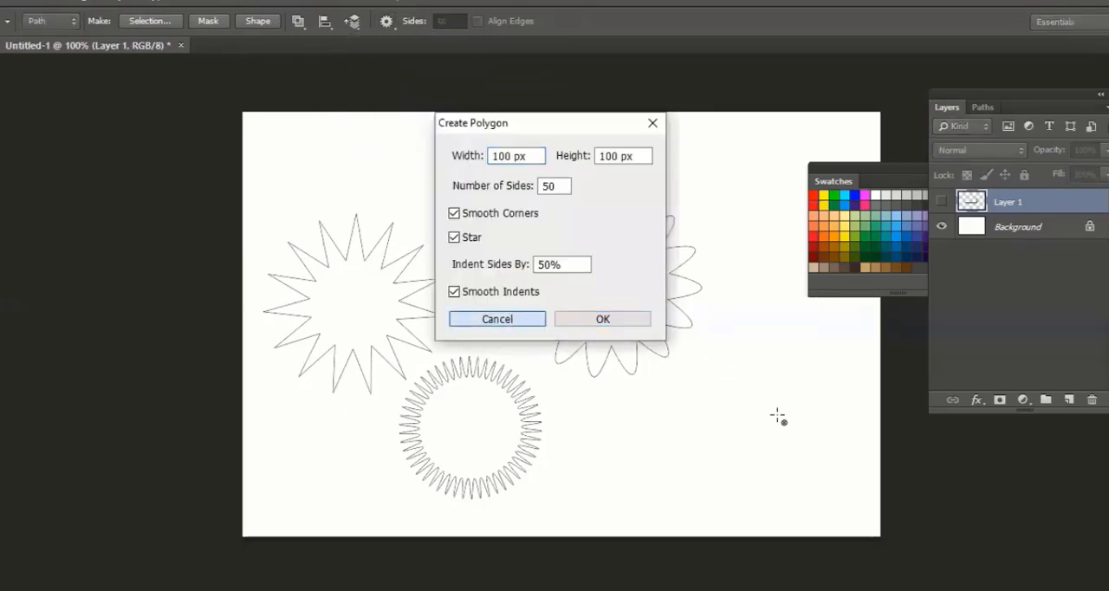
{"action": "key", "text": "Return"}
{"action": "key", "text": "ctrl+z"}
{"action": "left_click", "coordinate": [485, 240]}
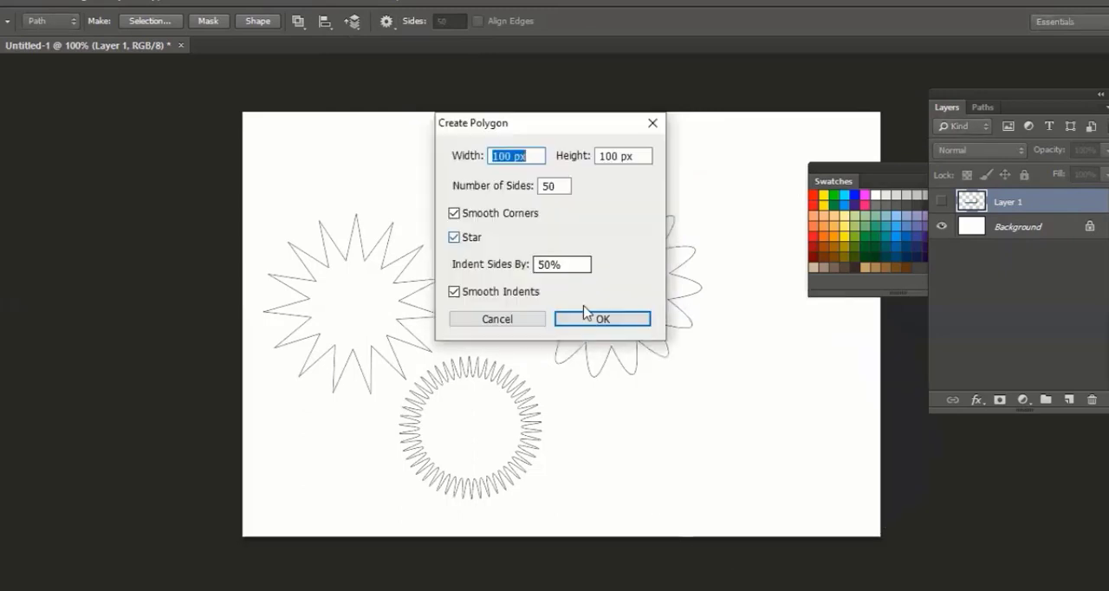
{"action": "left_click", "coordinate": [528, 321]}
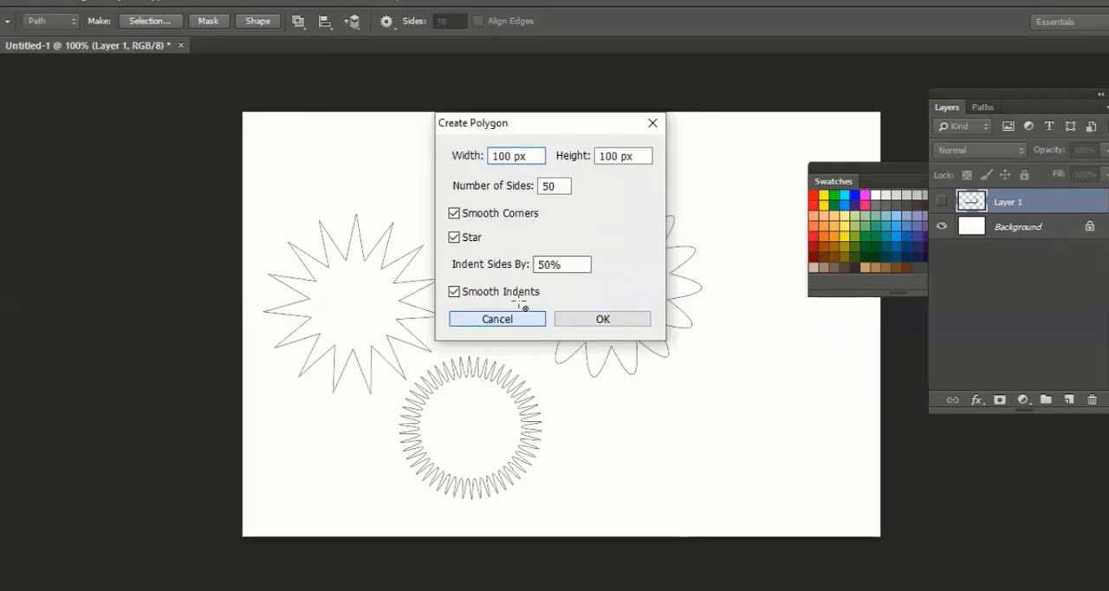
{"action": "key", "text": "Return"}
{"action": "key", "text": "ctrl+z"}
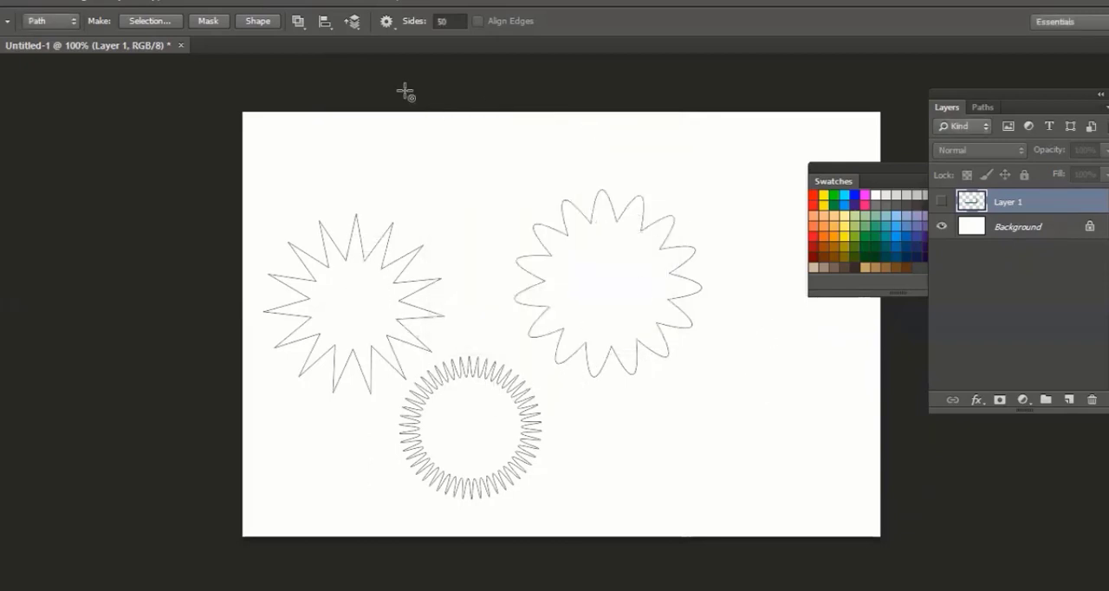
Clear the Polygon tool's fixed radius value so stars can be drawn at any size
{"action": "left_click", "coordinate": [386, 22]}
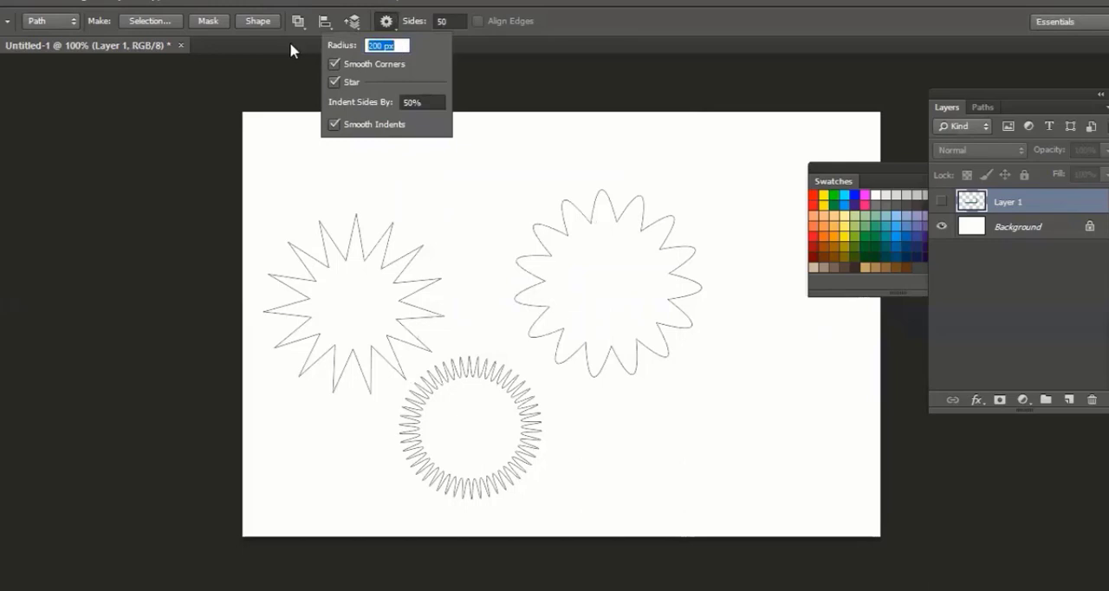
{"action": "type", "text": "0"}
{"action": "type", "text": "0"}
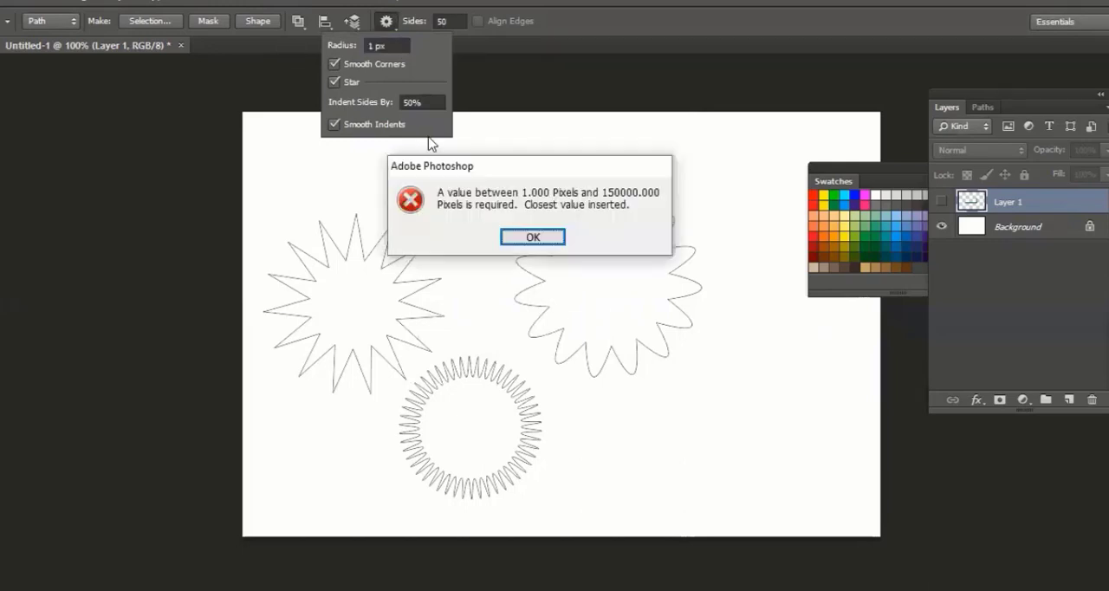
{"action": "key", "text": "Return"}
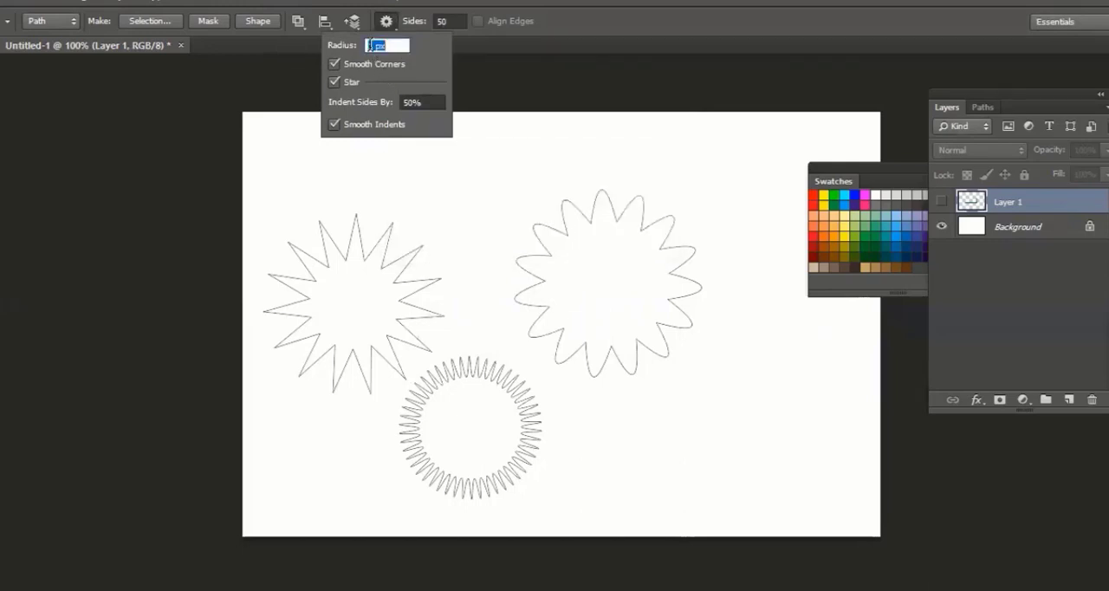
{"action": "key", "text": "BackSpace"}
{"action": "left_click", "coordinate": [491, 214]}
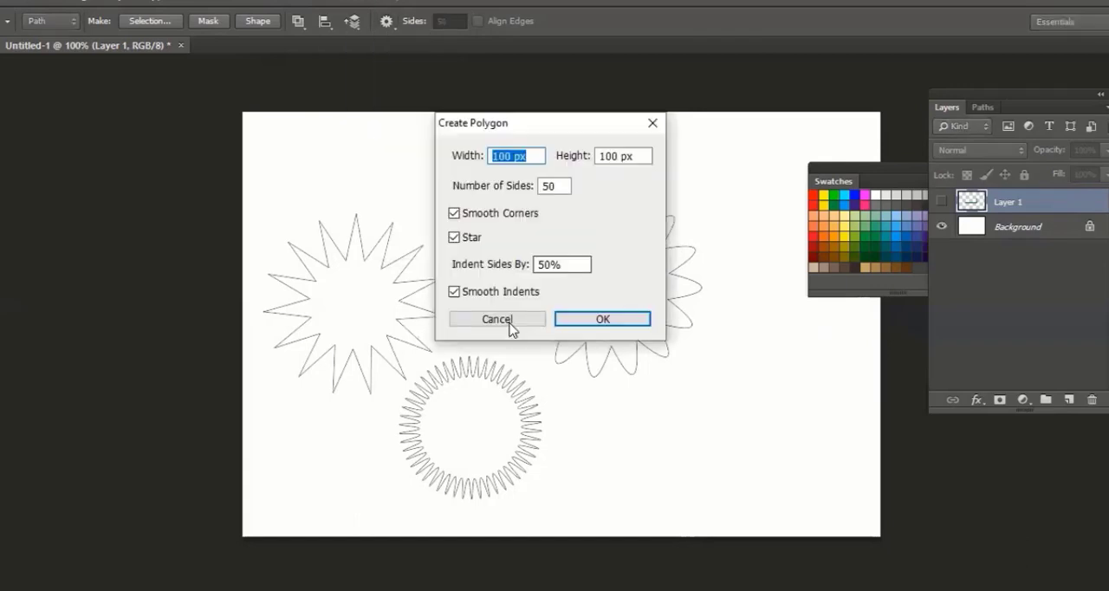
{"action": "left_click", "coordinate": [508, 323]}
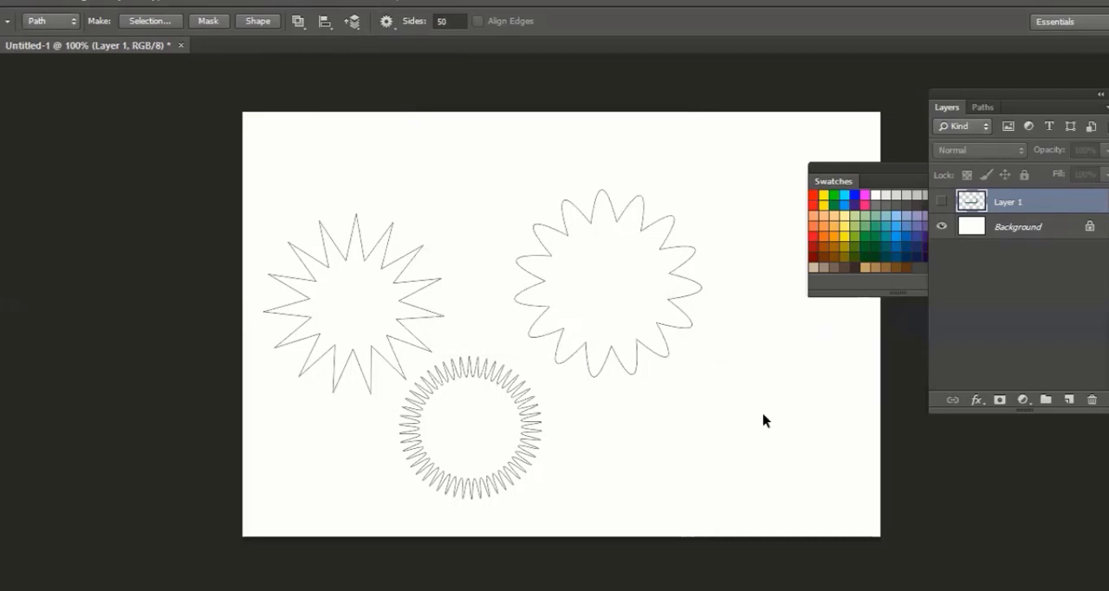
Delete all star paths from the canvas and add a new layer above Layer 1
{"action": "key", "text": "ctrl+a"}
{"action": "key", "text": "Delete"}
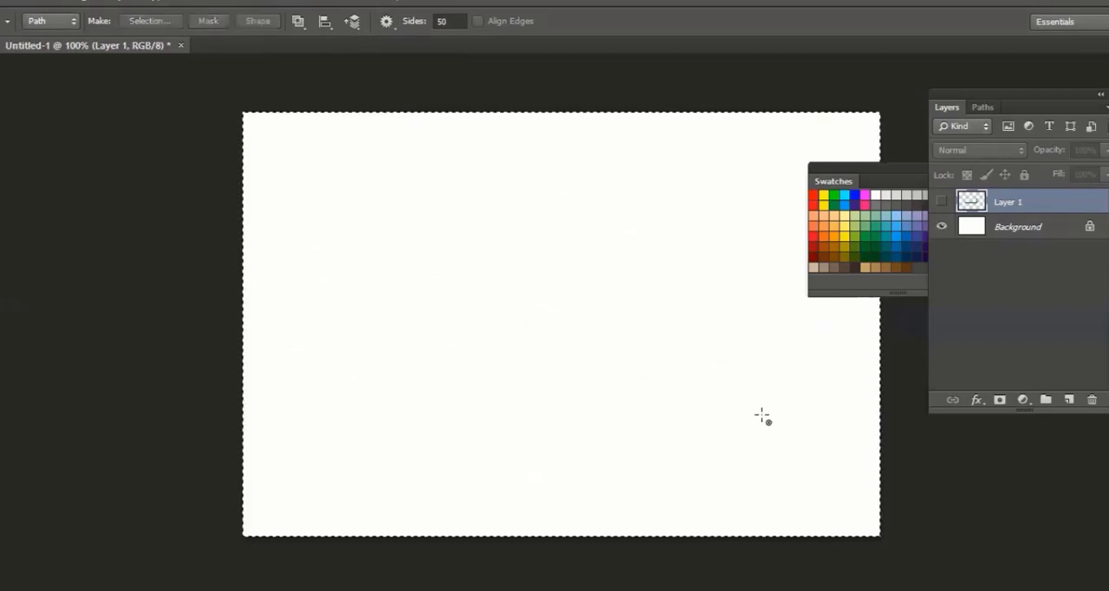
{"action": "key", "text": "ctrl+d"}
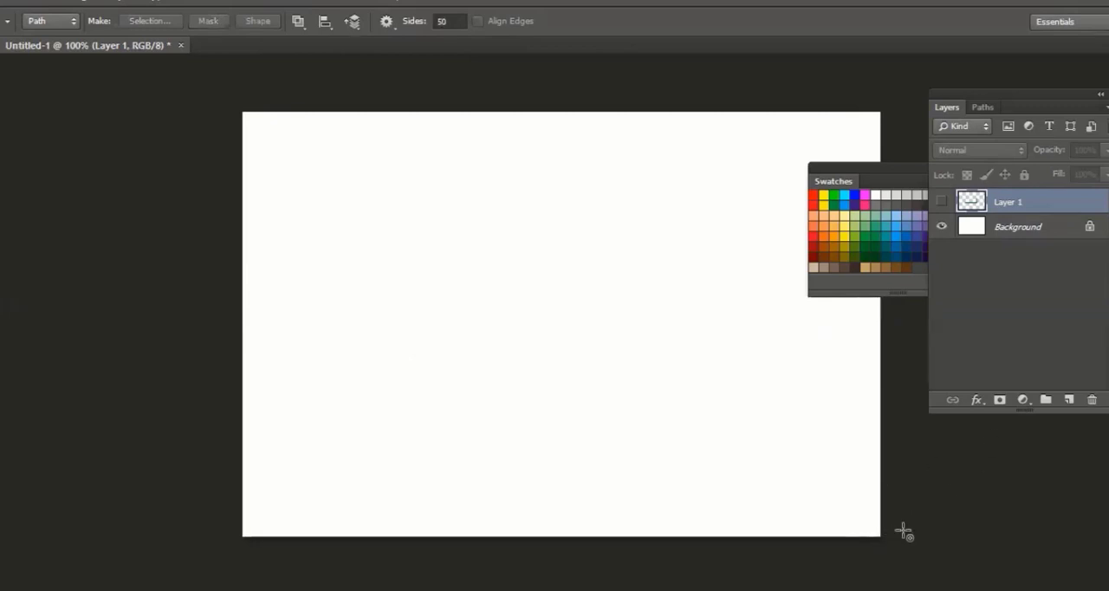
{"action": "left_click", "coordinate": [1069, 401]}
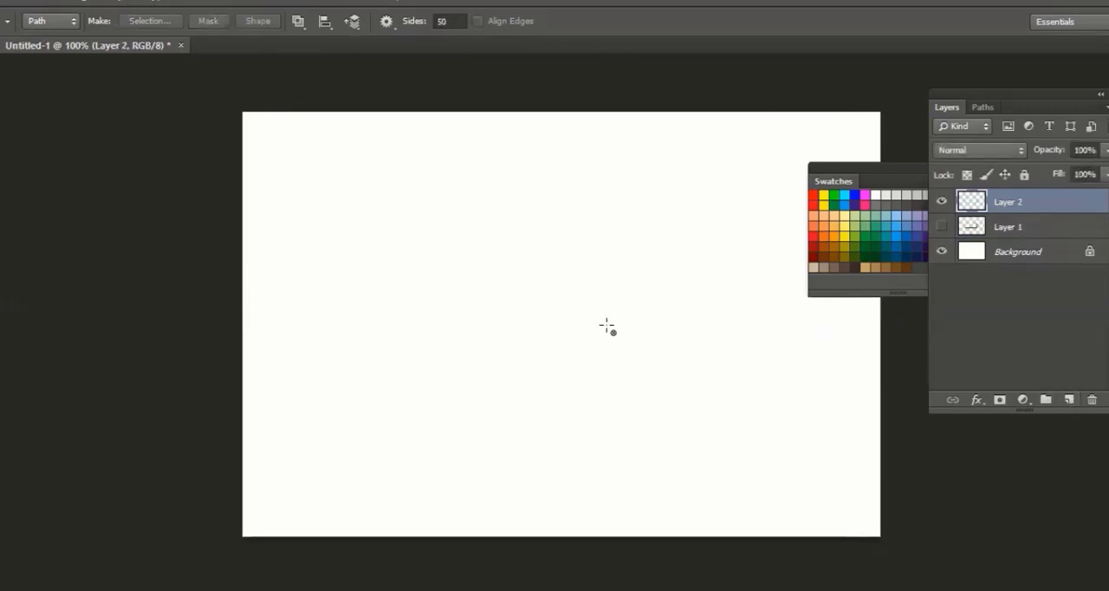
Draw a 50-pointed star path over the canvas's lower-right corner and fill it with dark green as a selection
{"action": "left_click_drag", "start_coordinate": [606, 325], "coordinate": [274, 123]}
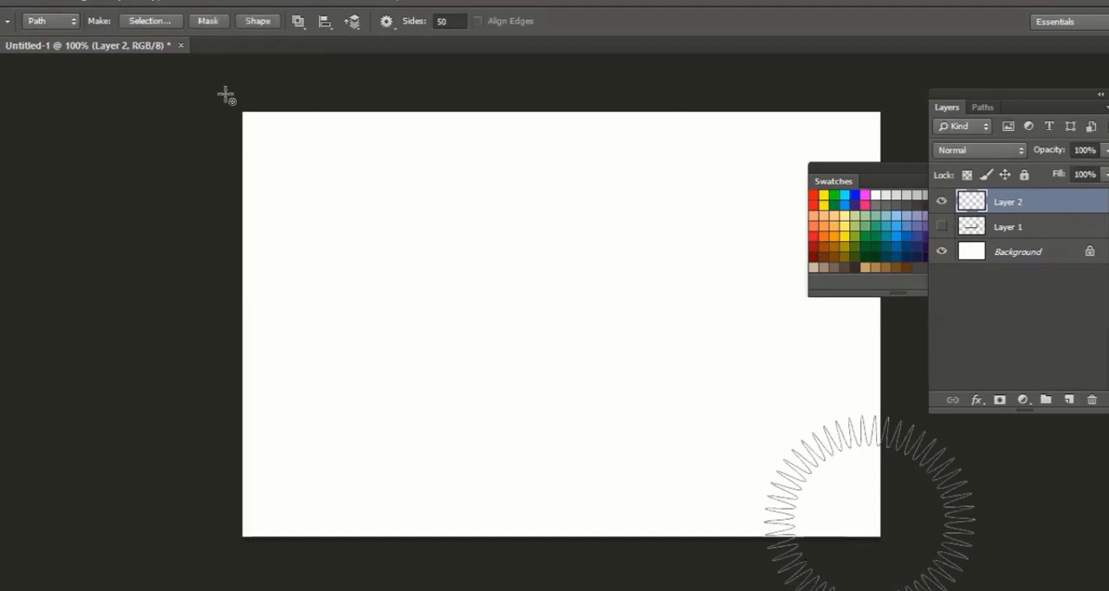
{"action": "right_click", "coordinate": [829, 460]}
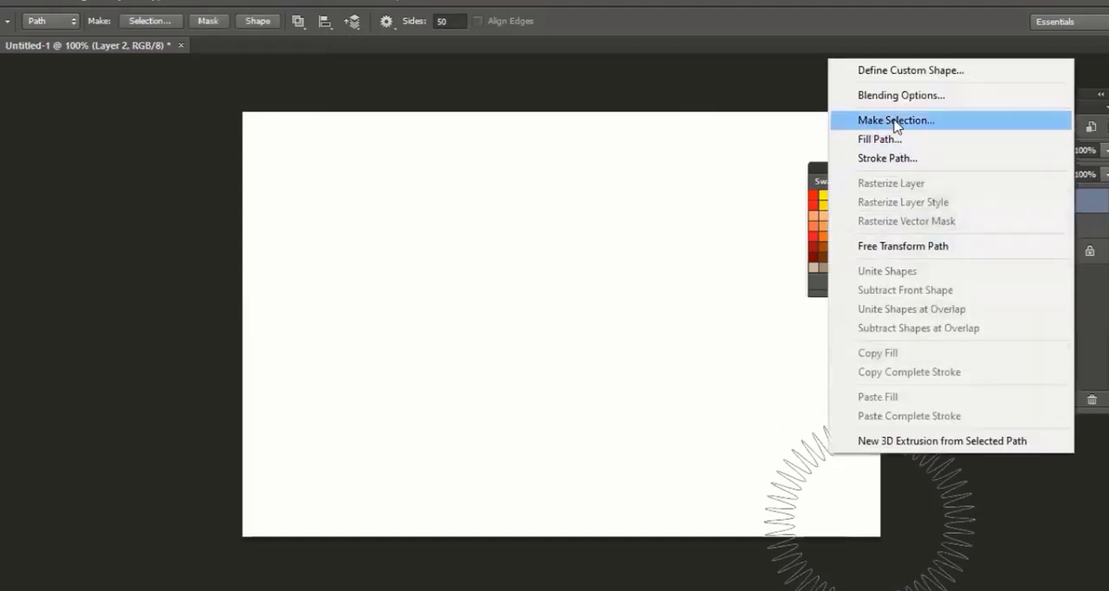
{"action": "key", "text": "Return"}
{"action": "key", "text": "Return"}
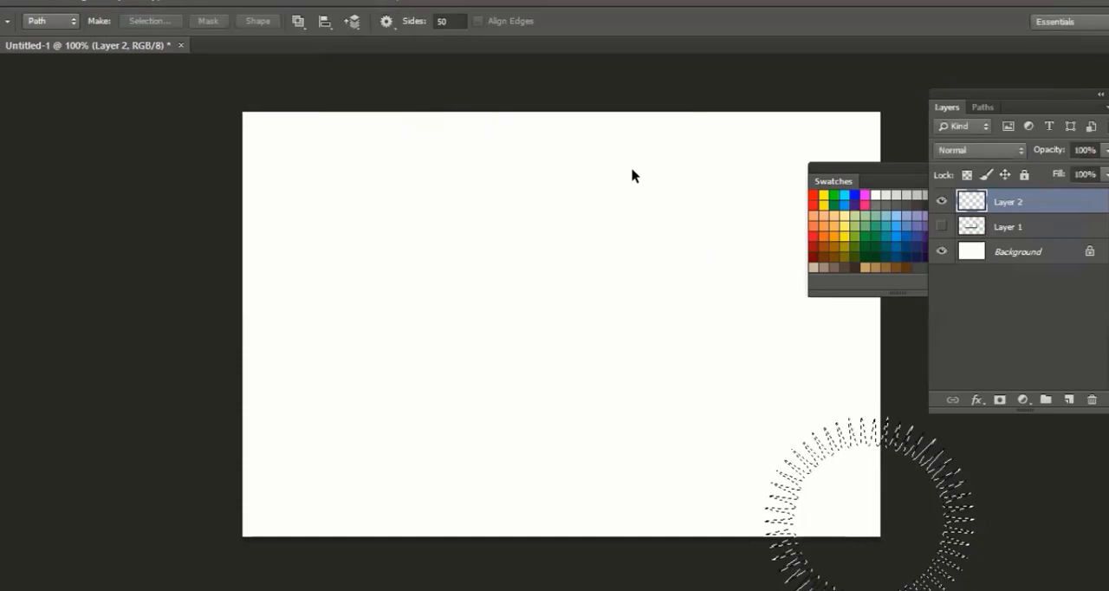
{"action": "key", "text": "alt+BackSpace"}
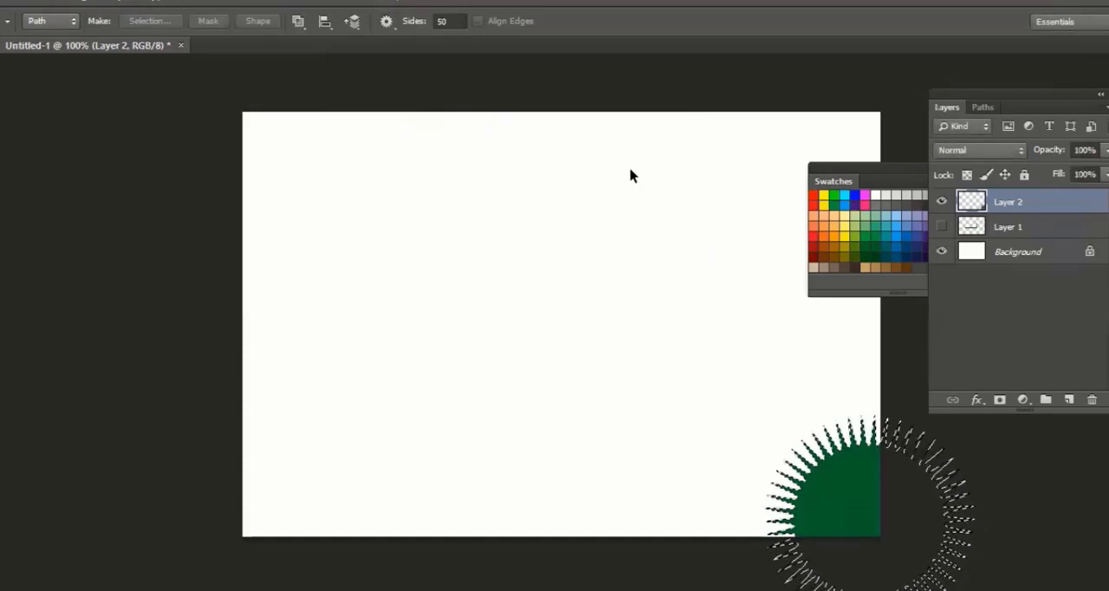
{"action": "key", "text": "ctrl+d"}
{"action": "key", "text": "v"}
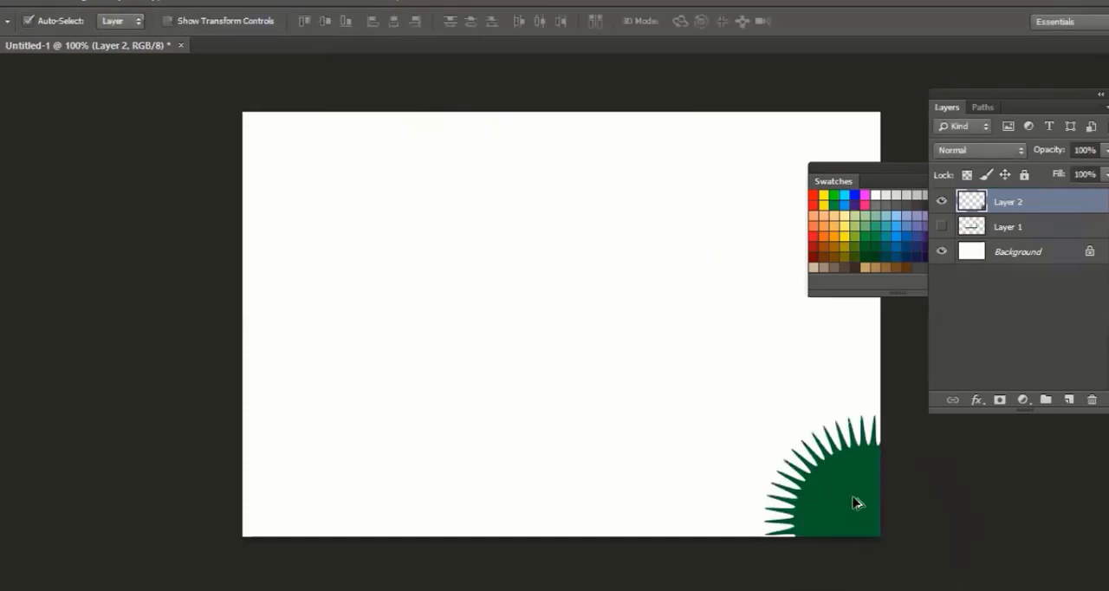
Duplicate the green star layer and move the copy to the canvas's upper-left corner
{"action": "right_click", "coordinate": [1008, 205]}
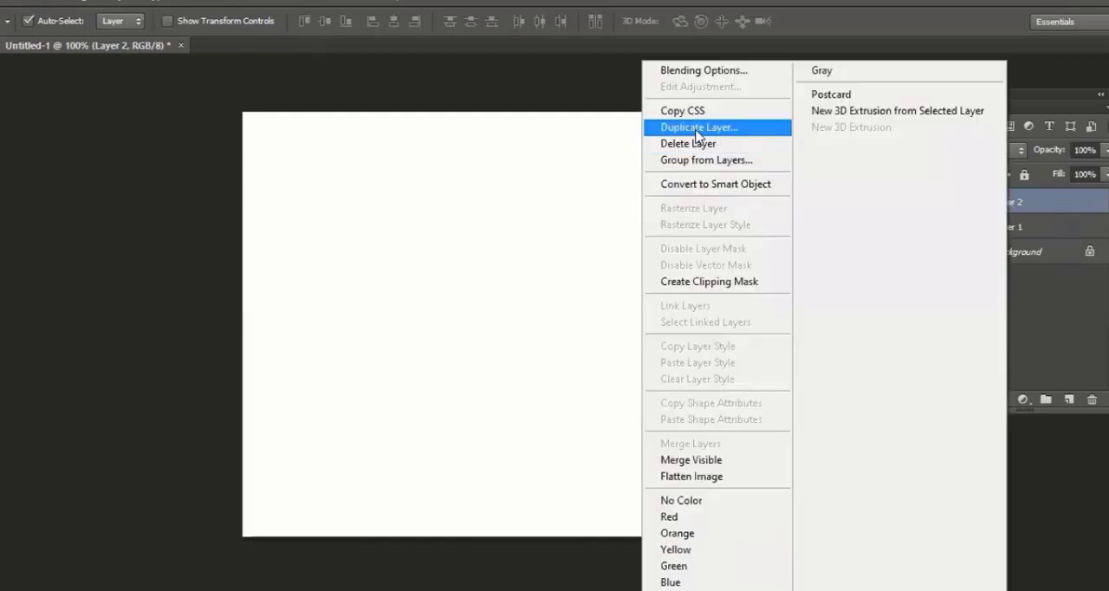
{"action": "left_click", "coordinate": [705, 127]}
{"action": "left_click", "coordinate": [694, 180]}
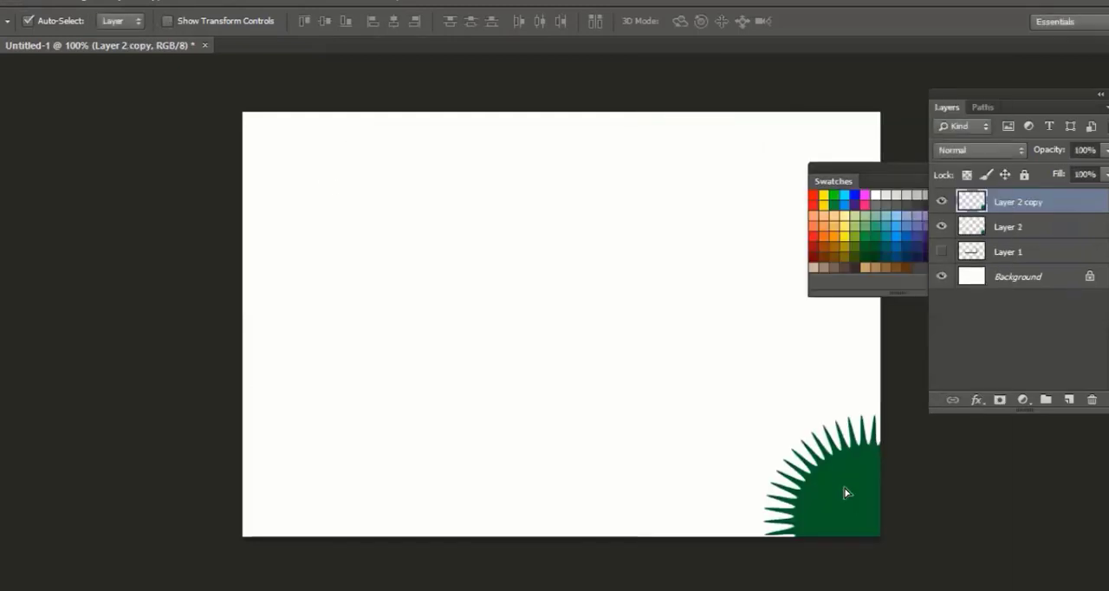
{"action": "left_click_drag", "start_coordinate": [851, 492], "coordinate": [305, 176]}
Rotate the copied star by 180 degrees and fit it flush into the canvas's upper-left corner
{"action": "left_click", "coordinate": [62, 3]}
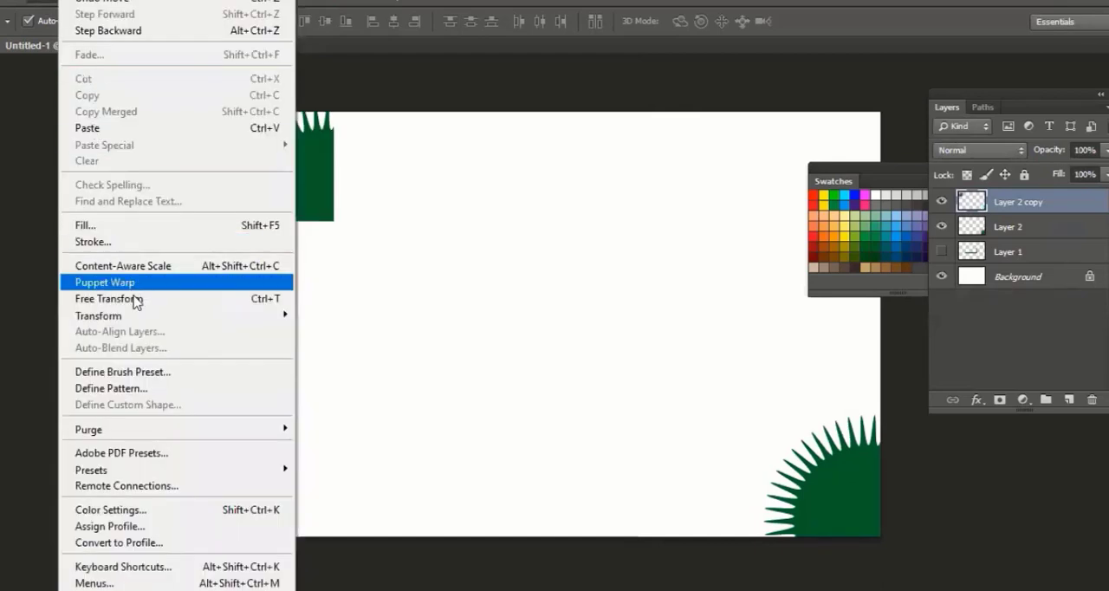
{"action": "left_click", "coordinate": [134, 300]}
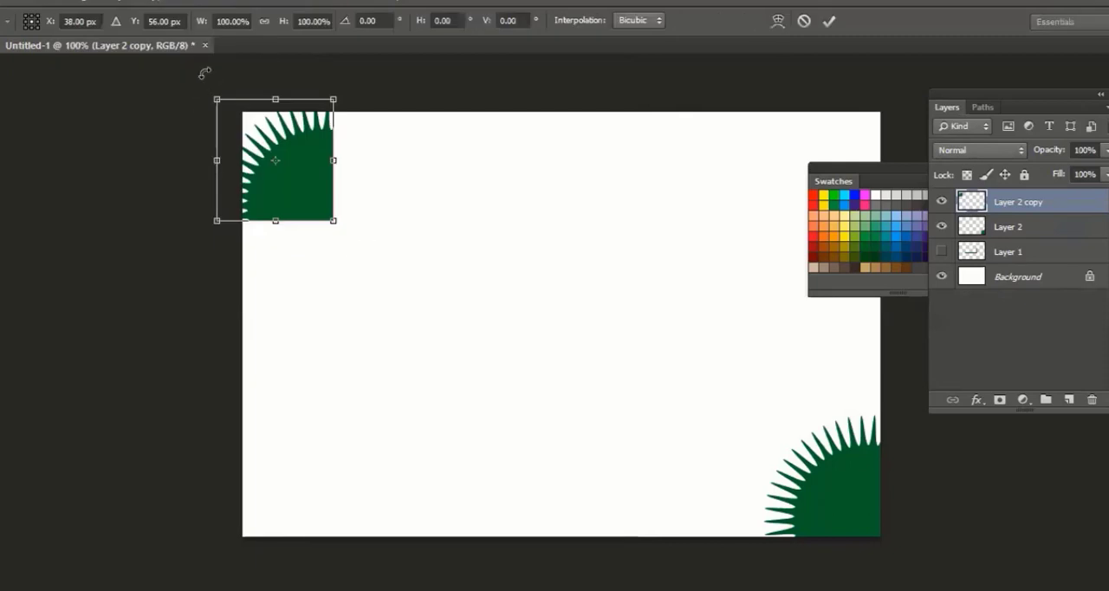
{"action": "left_click_drag", "start_coordinate": [205, 74], "coordinate": [346, 246]}
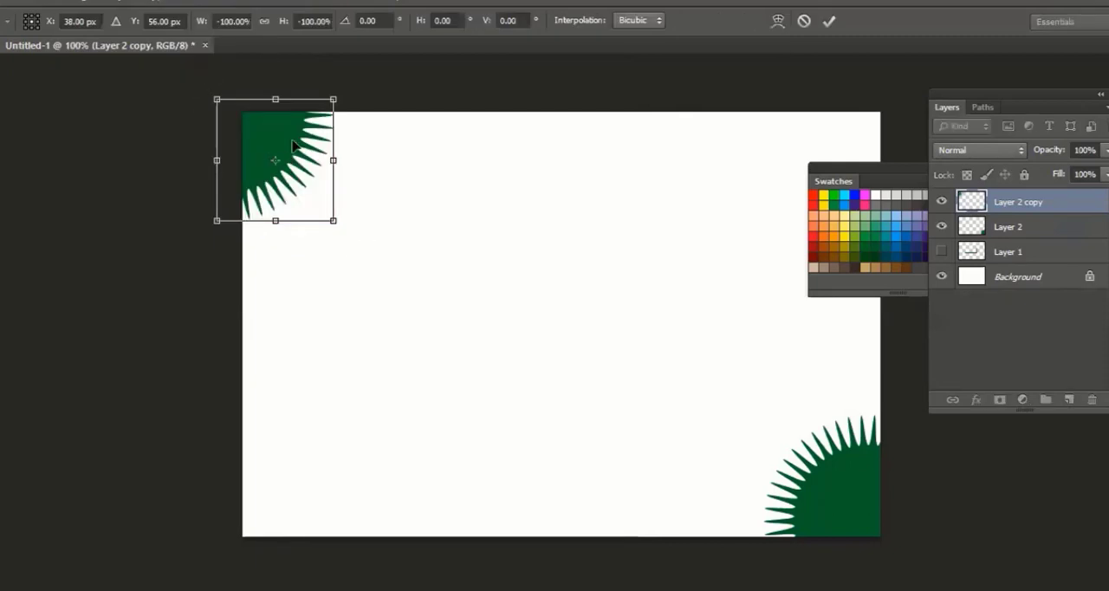
{"action": "key", "text": "Return"}
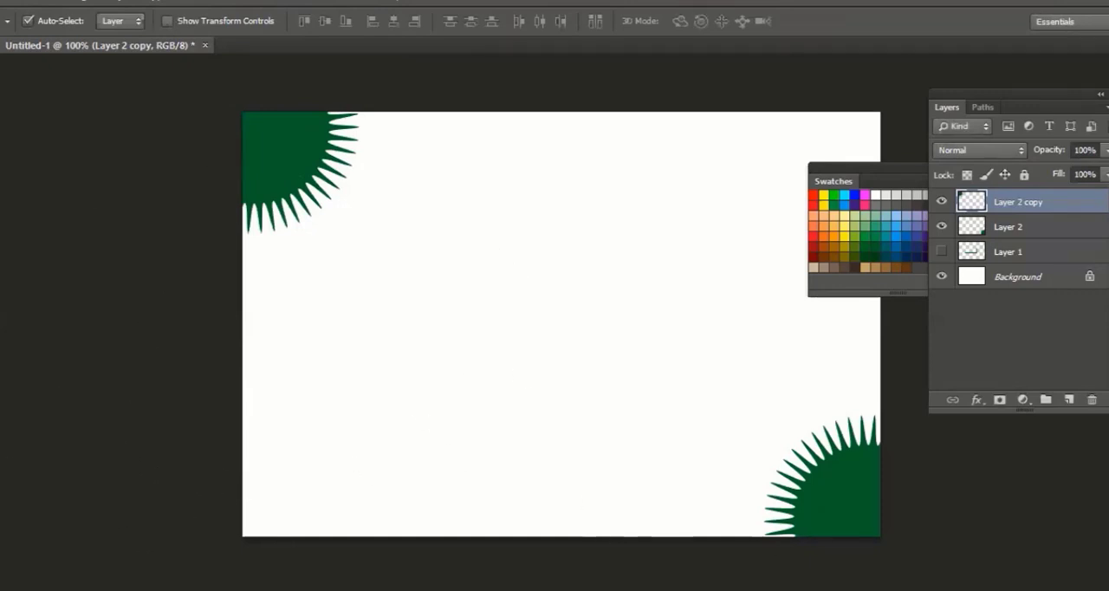
Draw a horizontal line path with a 5 px weight across the middle of the canvas using the Line tool, and remove it
{"action": "right_click", "coordinate": [1, 455]}
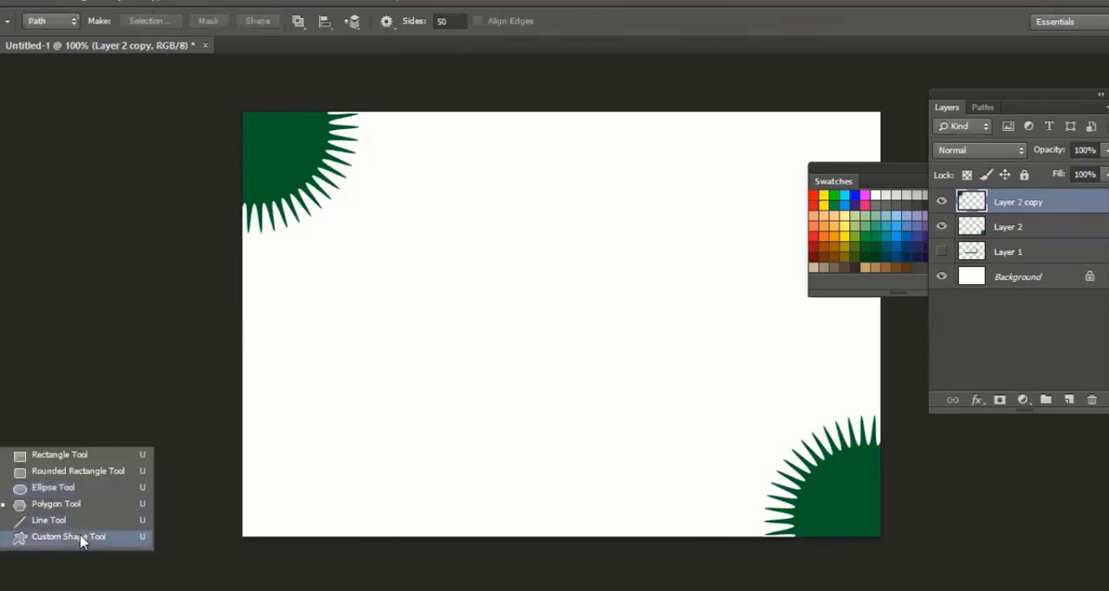
{"action": "left_click", "coordinate": [48, 519]}
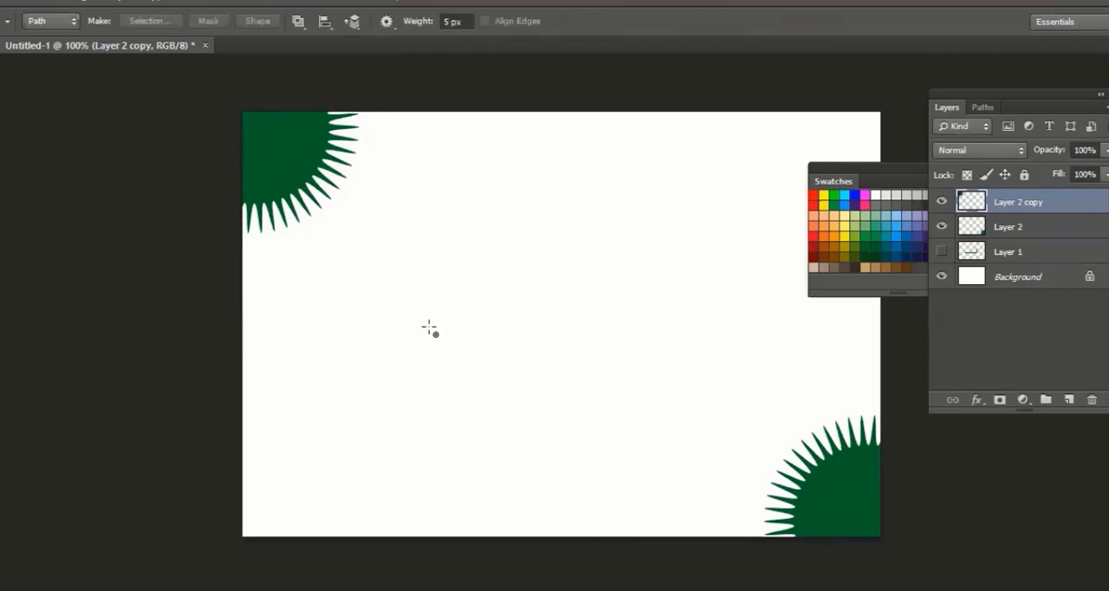
{"action": "left_click", "coordinate": [386, 21]}
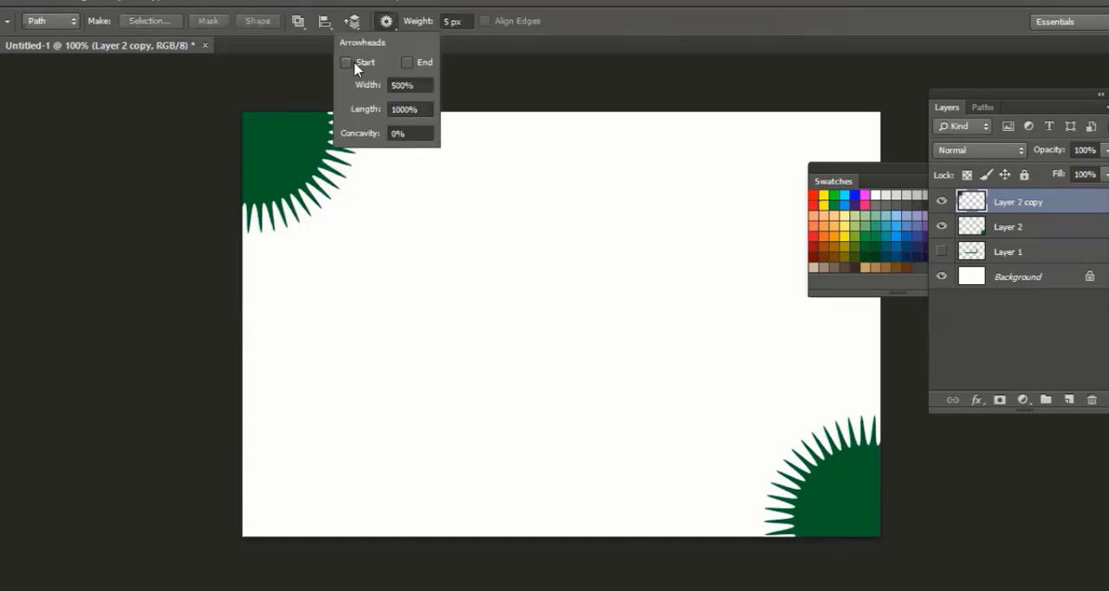
{"action": "left_click", "coordinate": [760, 375]}
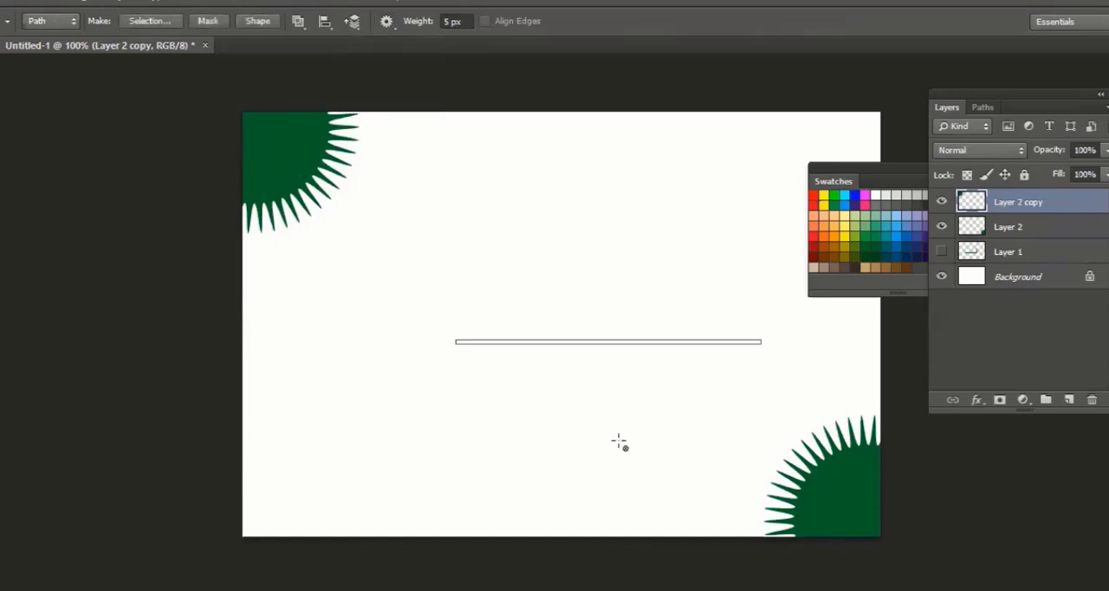
{"action": "key", "text": "Escape"}
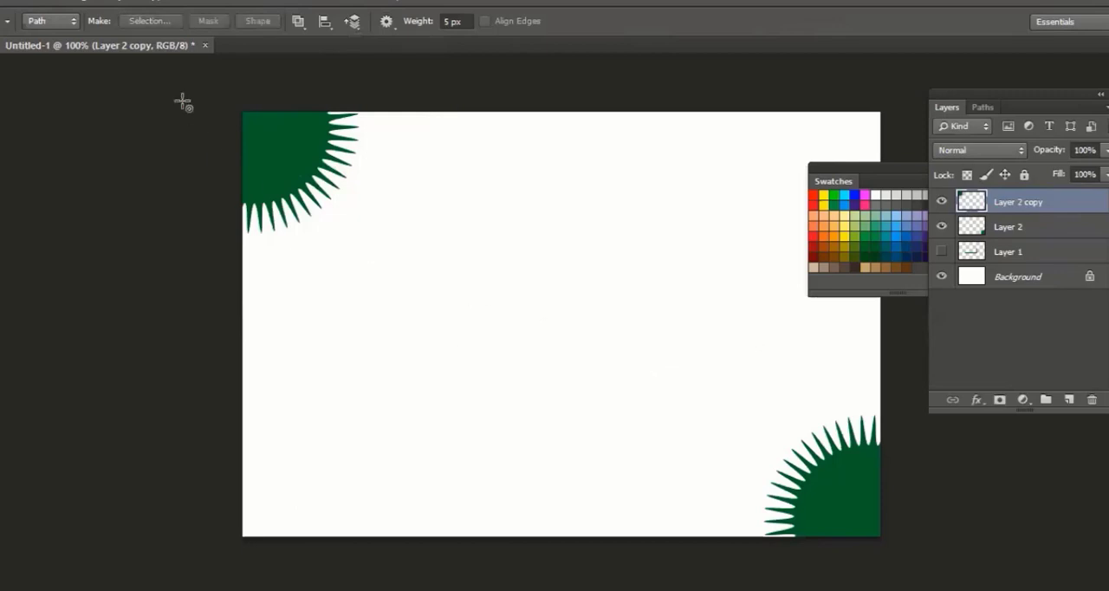
Draw a pixel-mode line across the middle of the canvas with the Line tool, and undo it
{"action": "left_click", "coordinate": [59, 26]}
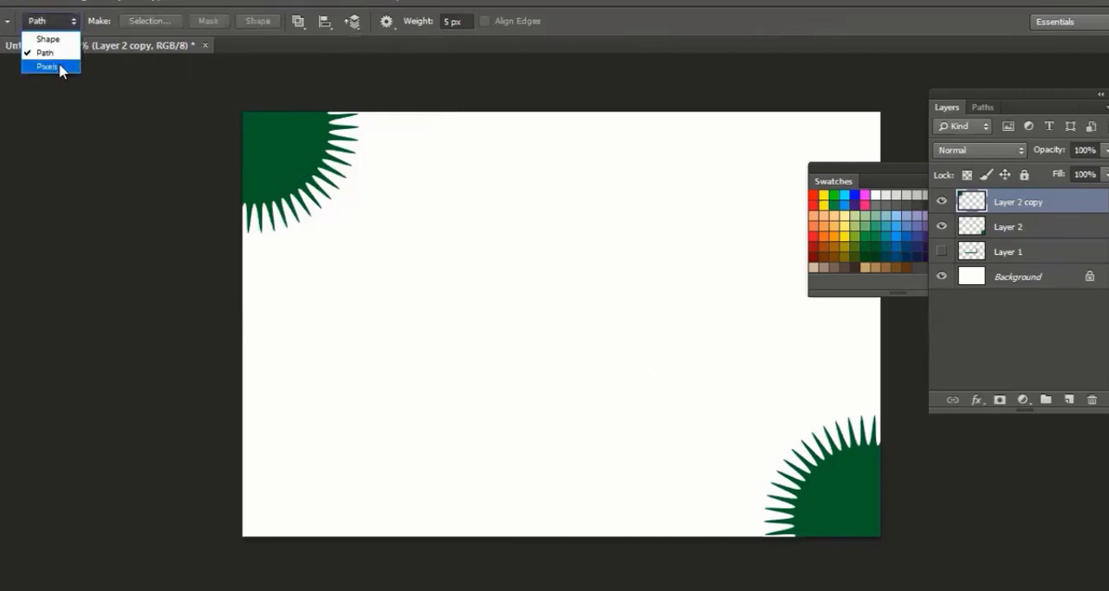
{"action": "left_click", "coordinate": [60, 67]}
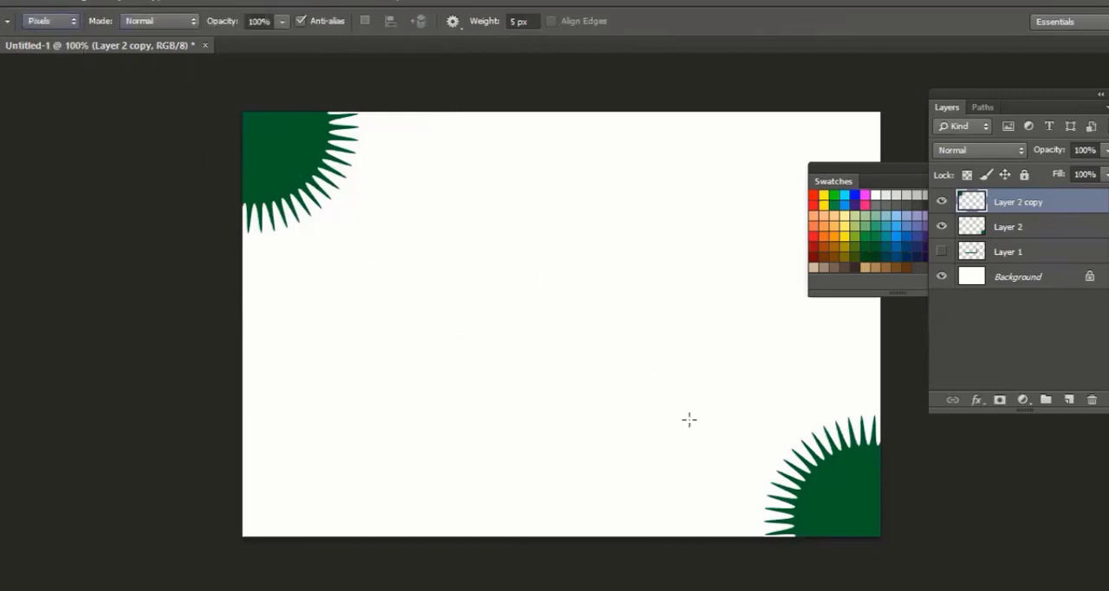
{"action": "left_click_drag", "start_coordinate": [410, 310], "coordinate": [689, 419]}
{"action": "key", "text": "ctrl+z"}
Draw a horizontal red line shape about 426 px long with a 5 px weight across the middle of the canvas
{"action": "left_click", "coordinate": [50, 28]}
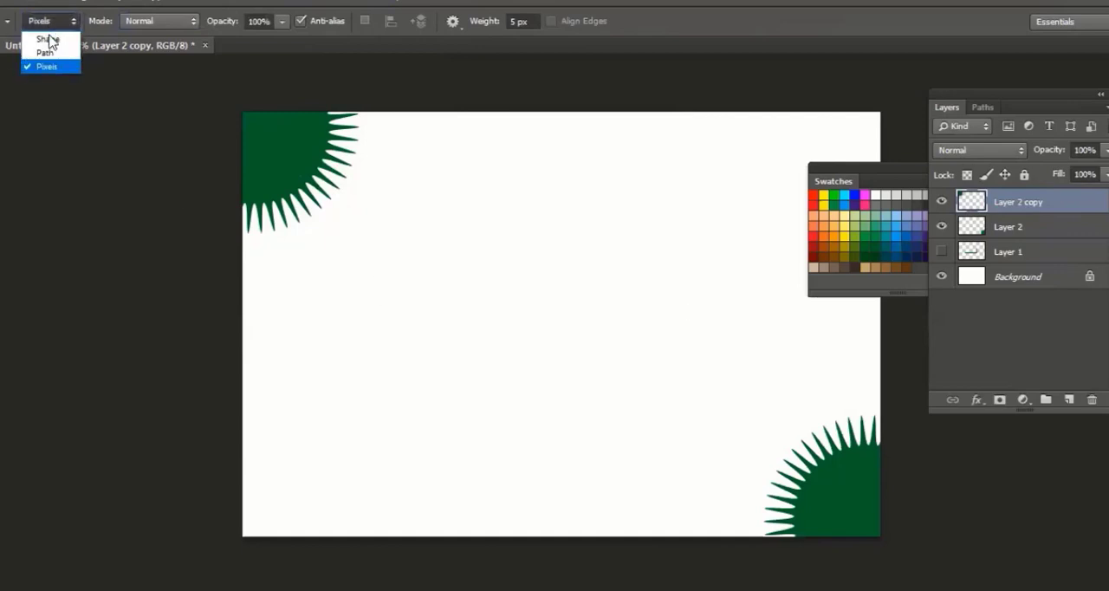
{"action": "left_click", "coordinate": [41, 38]}
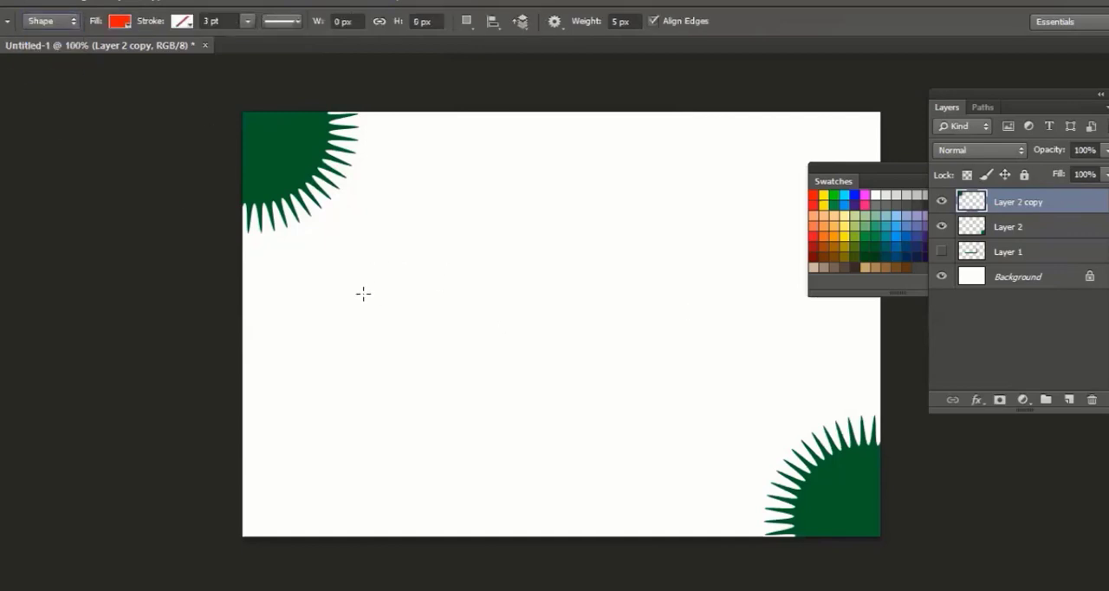
{"action": "left_click_drag", "start_coordinate": [730, 294], "coordinate": [363, 294]}
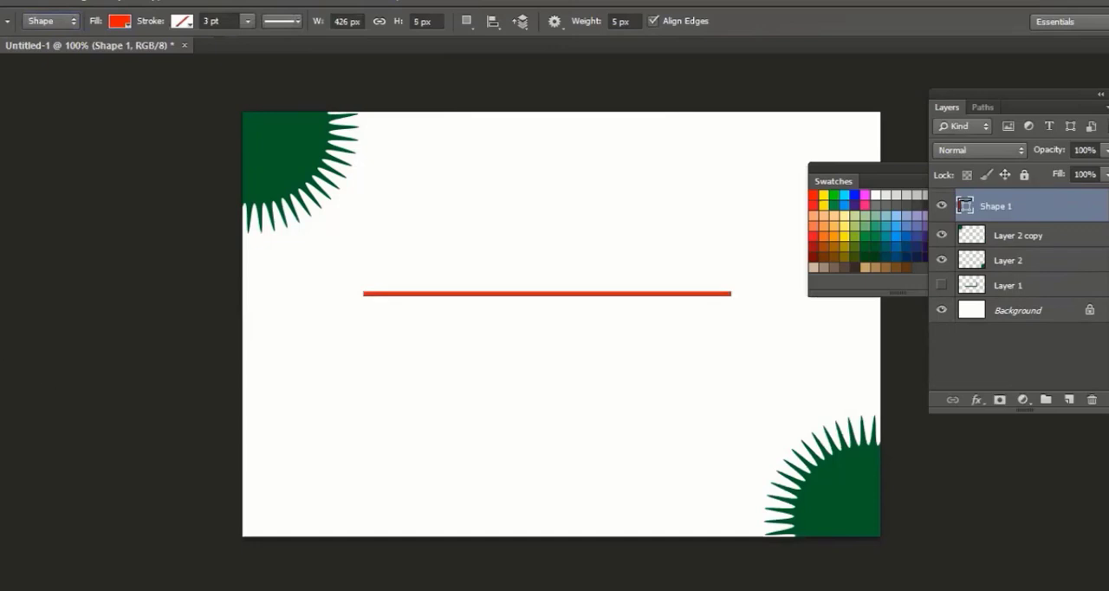
Pull the two anchor points at the red line's left end apart vertically to form a triangle about 360 px high
{"action": "key", "text": "a"}
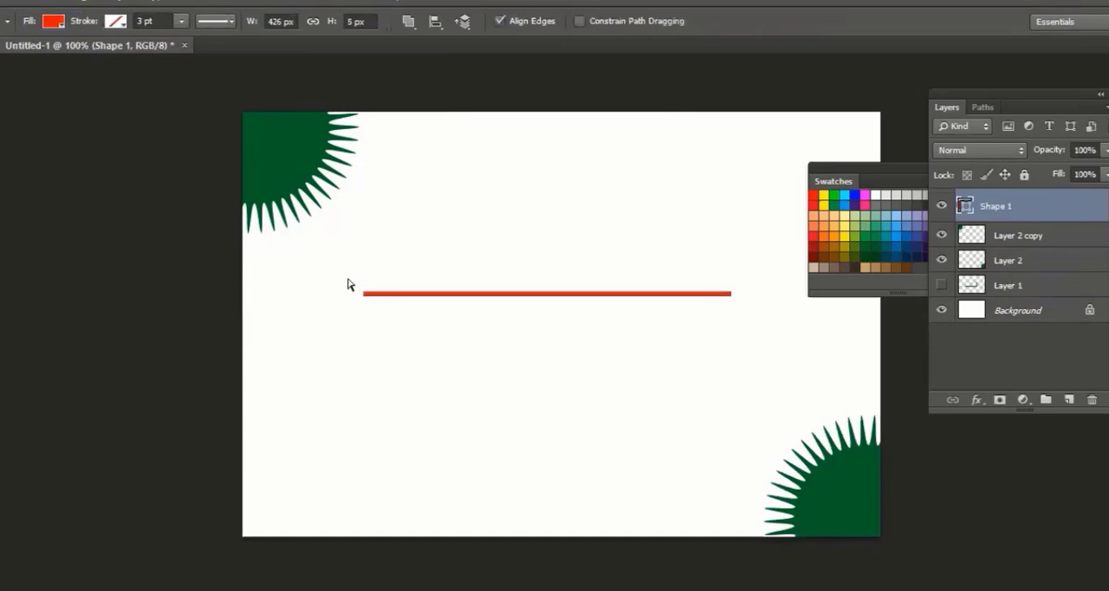
{"action": "left_click_drag", "start_coordinate": [347, 280], "coordinate": [391, 176]}
{"action": "left_click_drag", "start_coordinate": [364, 296], "coordinate": [365, 484]}
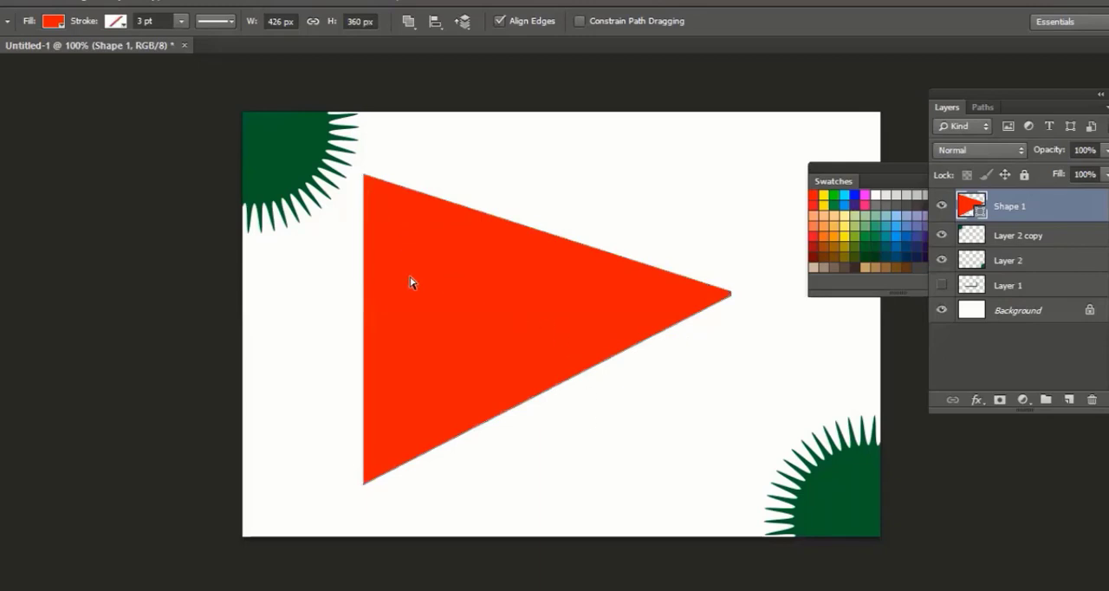
Add an anchor point midway along the triangle's left edge and pull it inward to curve the edge
{"action": "left_click", "coordinate": [364, 336]}
{"action": "key", "text": "p"}
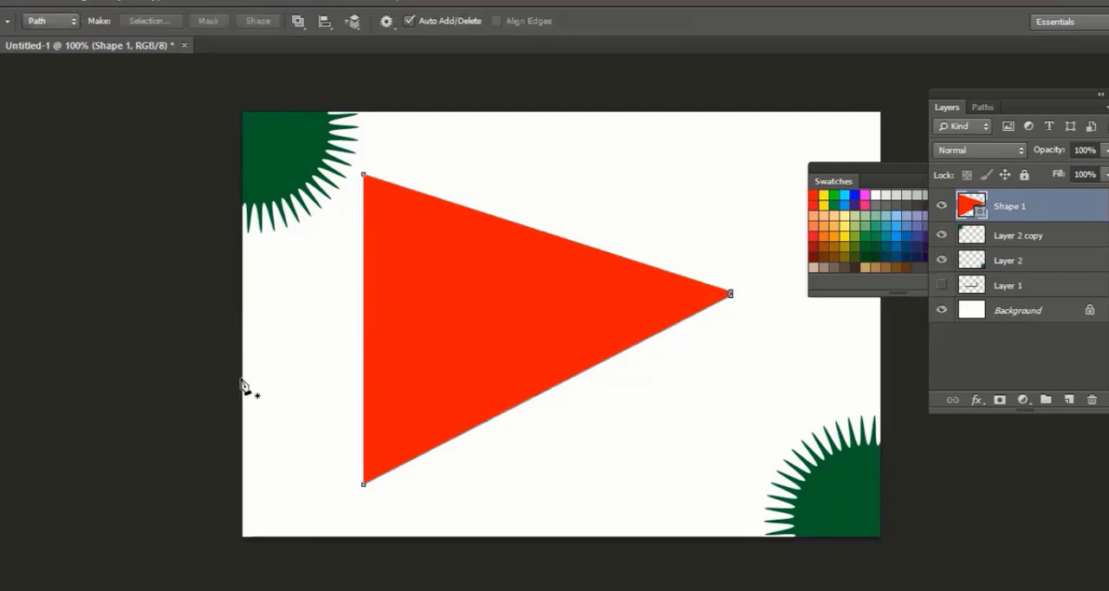
{"action": "left_click", "coordinate": [364, 340]}
{"action": "key", "text": "a"}
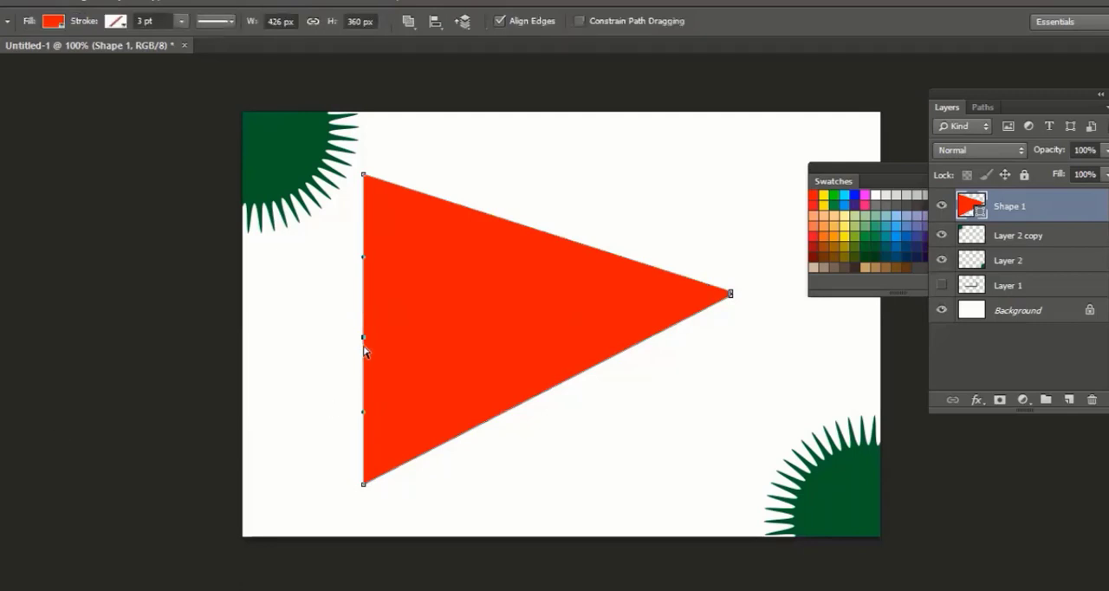
{"action": "mouse_move", "coordinate": [363, 337]}
{"action": "left_mouse_down"}
{"action": "mouse_move", "coordinate": [307, 339]}
{"action": "mouse_move", "coordinate": [485, 329]}
{"action": "left_mouse_up"}
{"action": "left_click", "coordinate": [599, 391]}
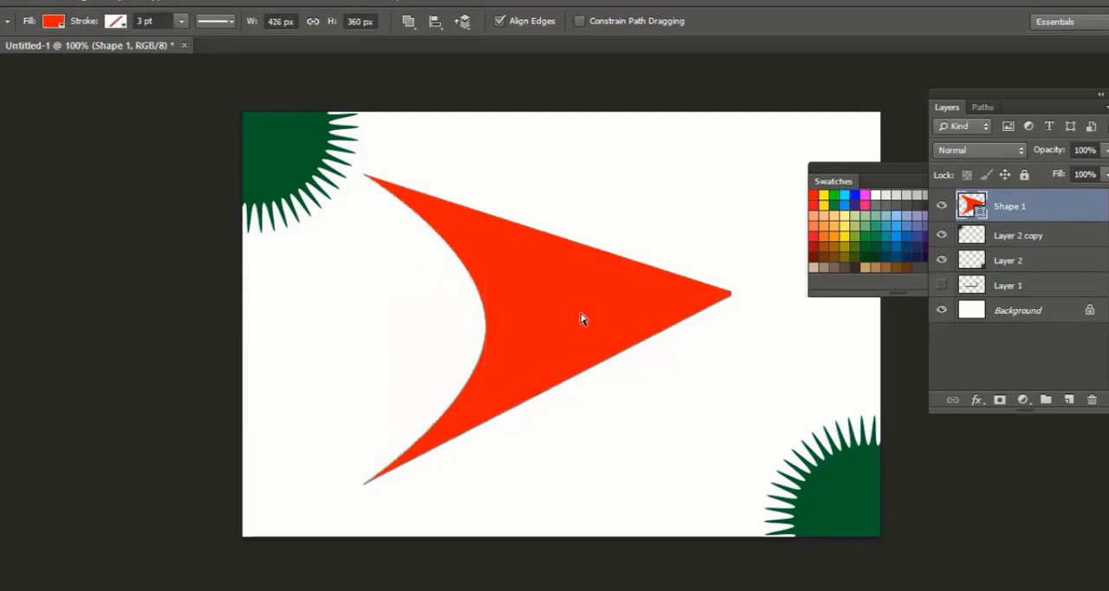
Rotate the red arrowhead path by -90 degrees with Free Transform Path so that it points upward
{"action": "left_click", "coordinate": [42, 4]}
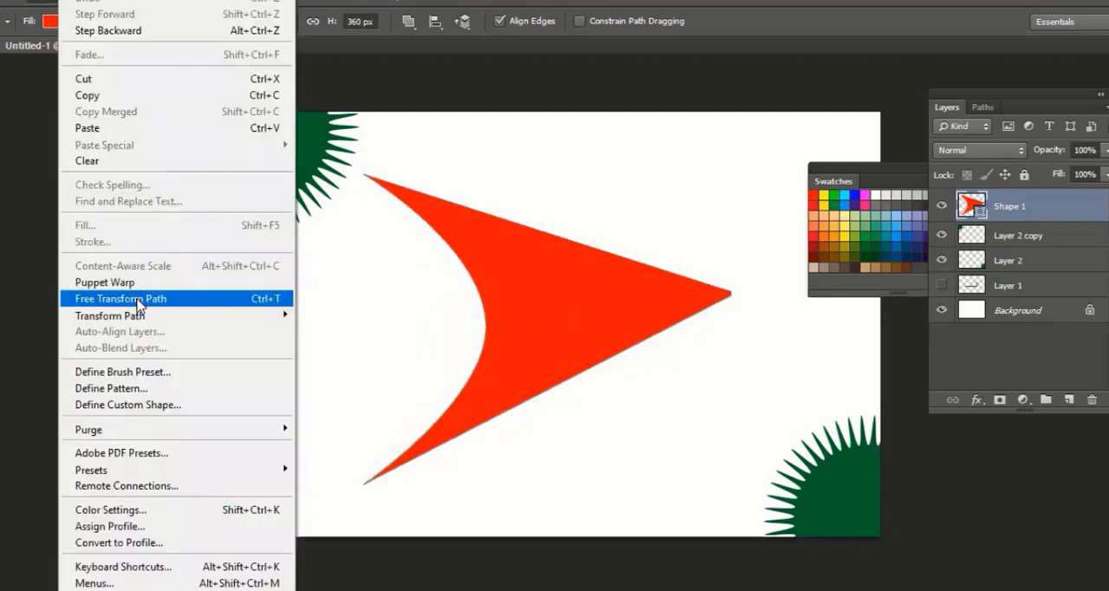
{"action": "left_click", "coordinate": [139, 299]}
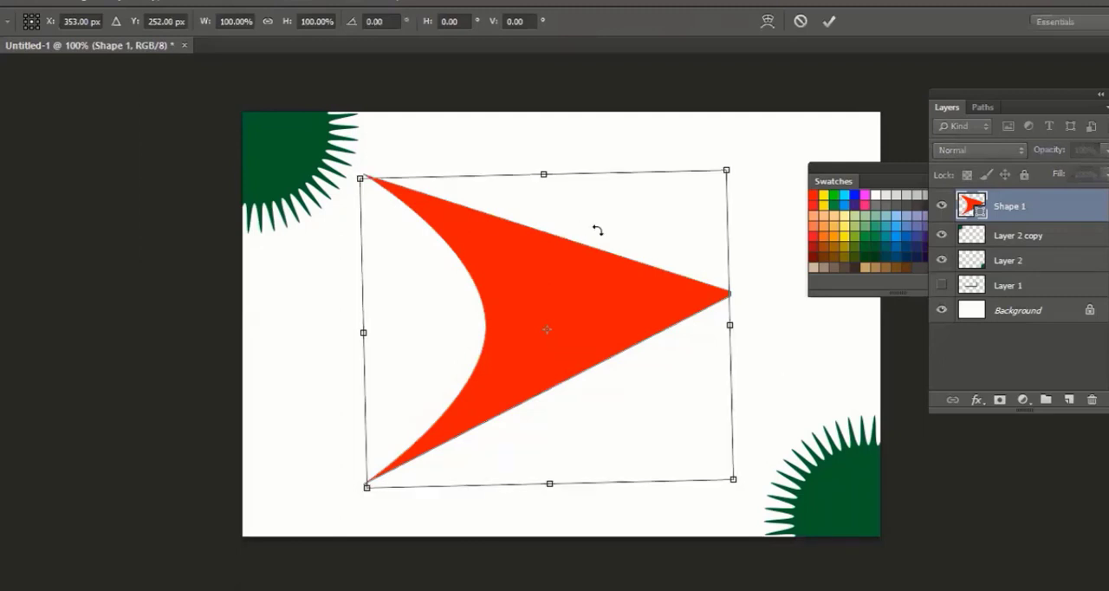
{"action": "left_click_drag", "start_coordinate": [594, 229], "coordinate": [485, 260]}
{"action": "left_click_drag", "start_coordinate": [571, 328], "coordinate": [571, 324]}
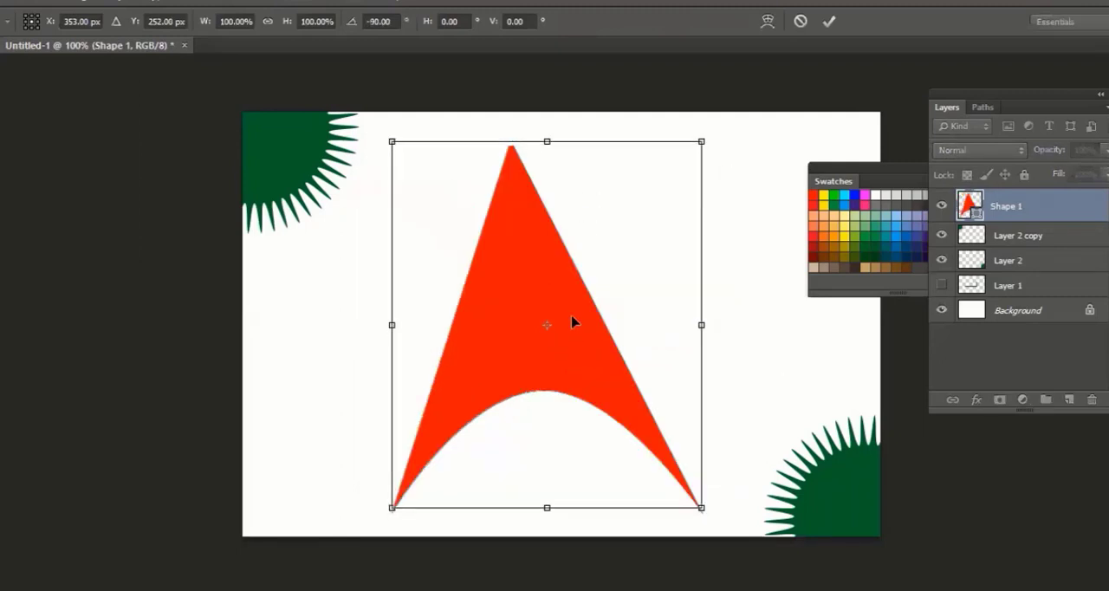
{"action": "key", "text": "Return"}
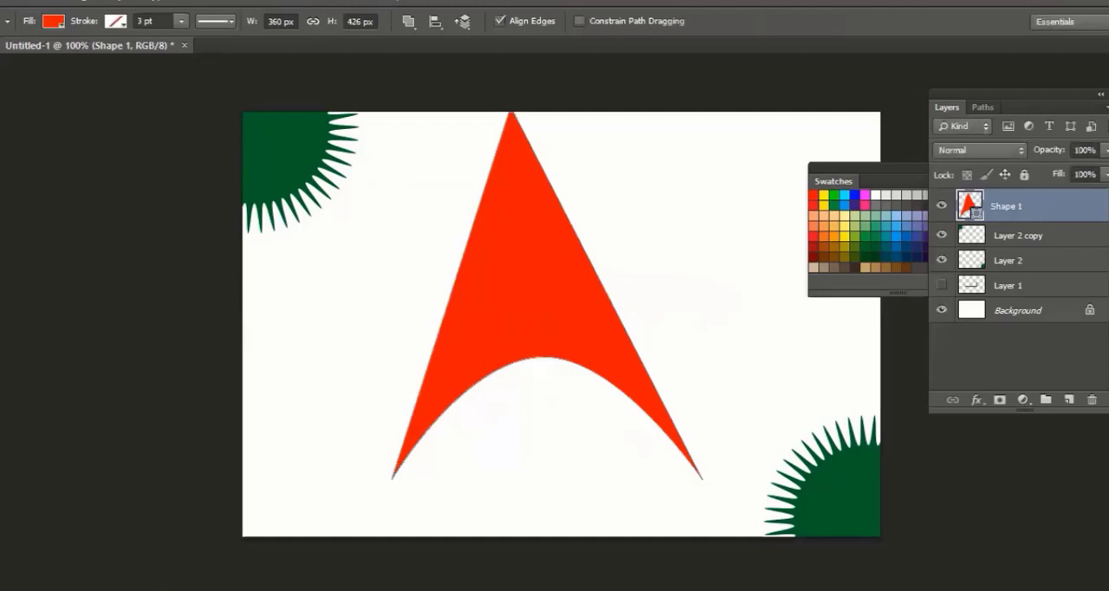
Move the whole red arrowhead path down the canvas with the Path Selection tool
{"action": "right_click", "coordinate": [2, 431]}
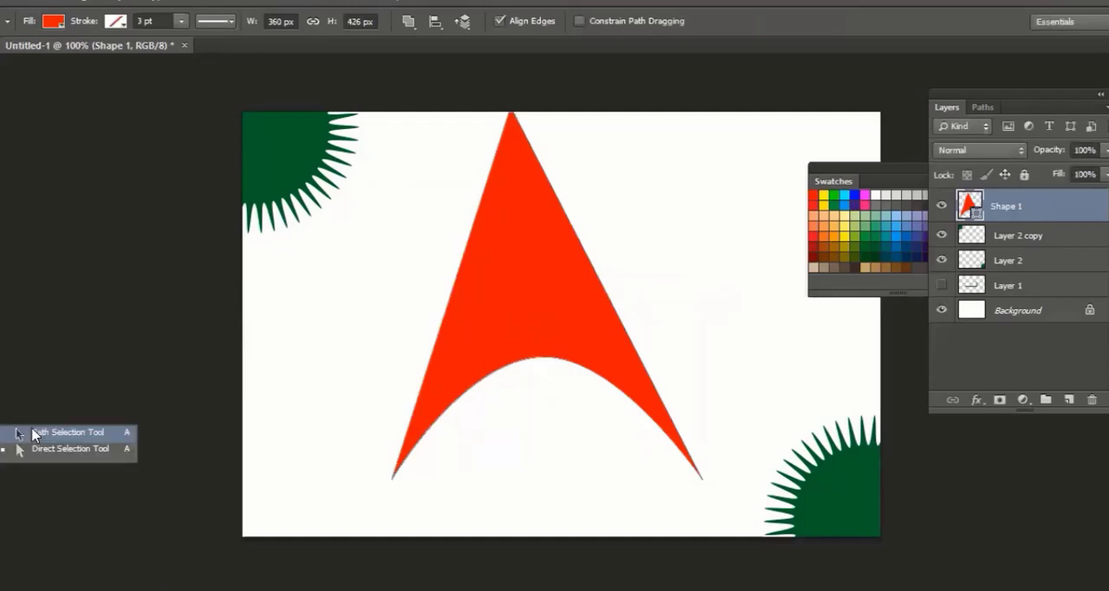
{"action": "left_click", "coordinate": [32, 433]}
{"action": "left_click", "coordinate": [544, 349]}
{"action": "left_click_drag", "start_coordinate": [559, 315], "coordinate": [581, 340]}
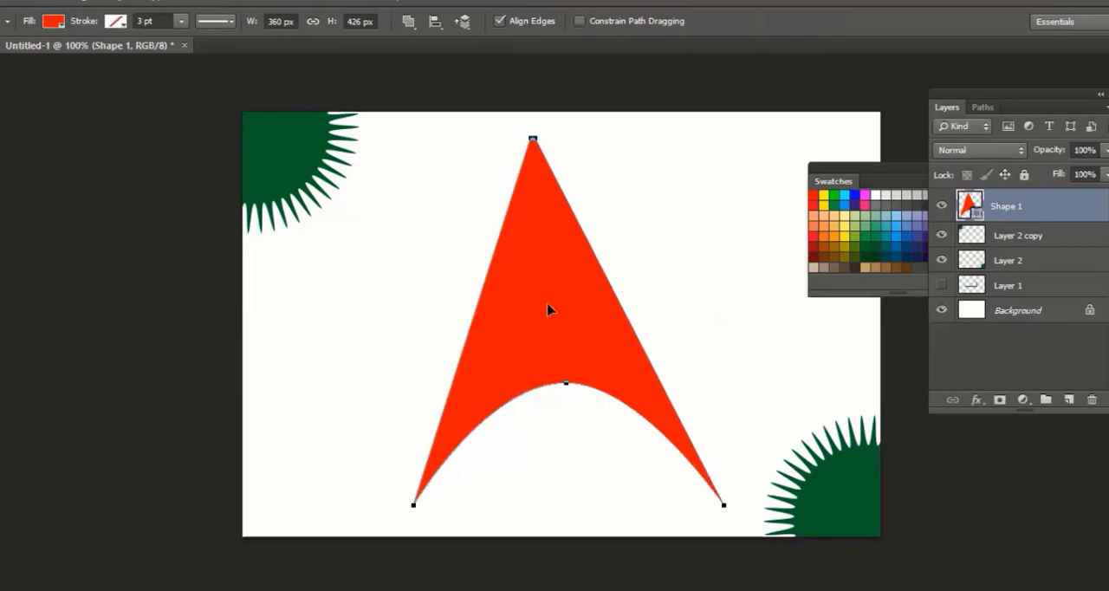
{"action": "left_click_drag", "start_coordinate": [547, 309], "coordinate": [536, 326]}
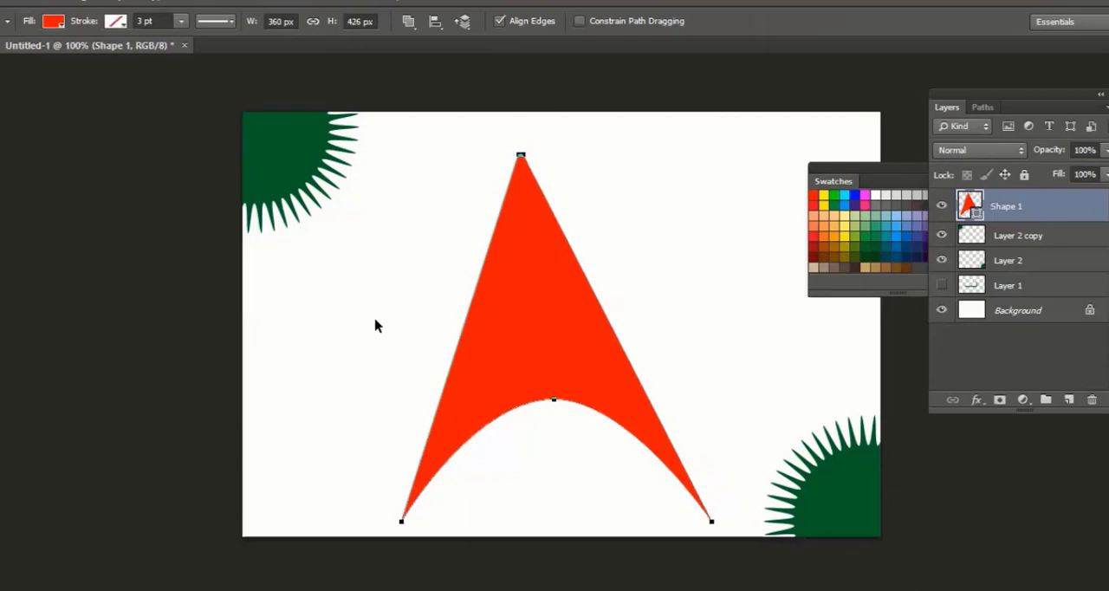
Delete the red arrowhead shape and both green star layers, and add a new empty layer
{"action": "key", "text": "Delete"}
{"action": "key", "text": "Delete"}
{"action": "key", "text": "Delete"}
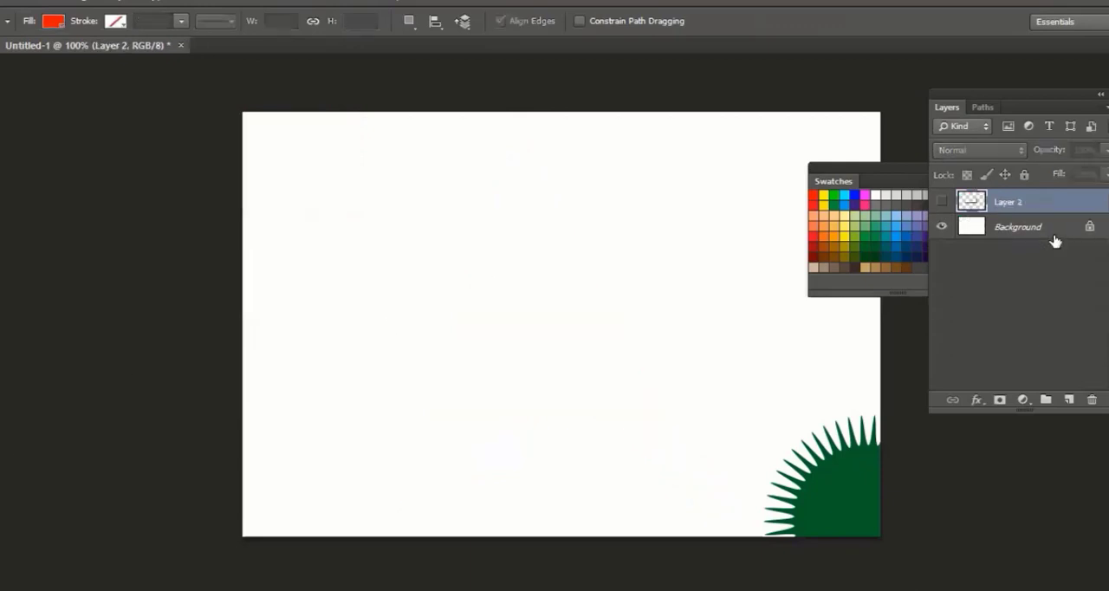
{"action": "left_click", "coordinate": [1069, 401]}
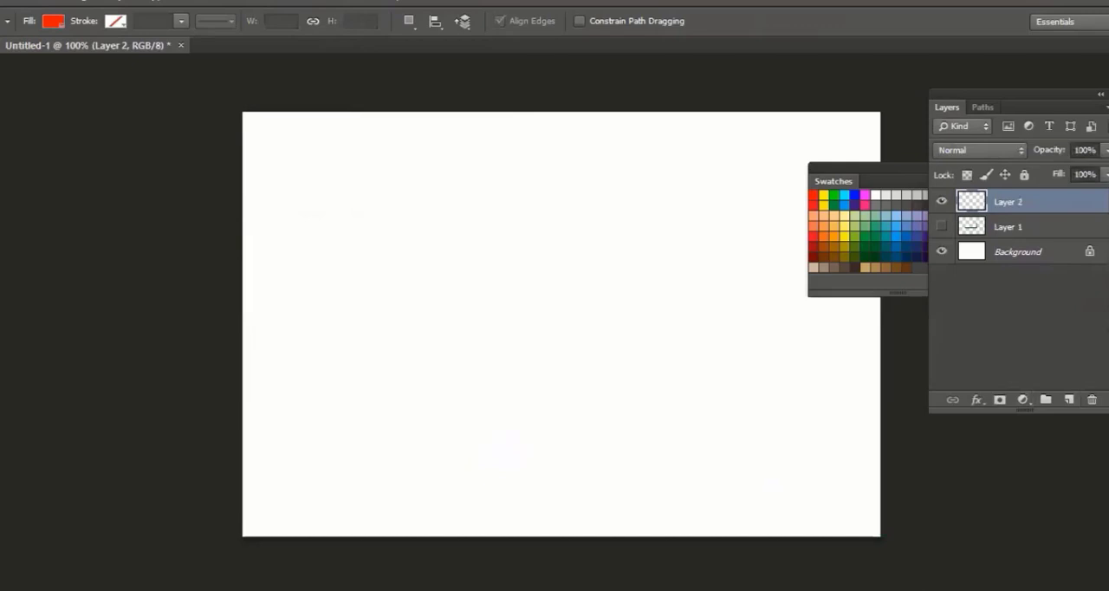
Activate the Custom Shape tool and append the LightBulb set to the available shapes
{"action": "left_click", "coordinate": [2, 452]}
{"action": "left_click", "coordinate": [68, 521]}
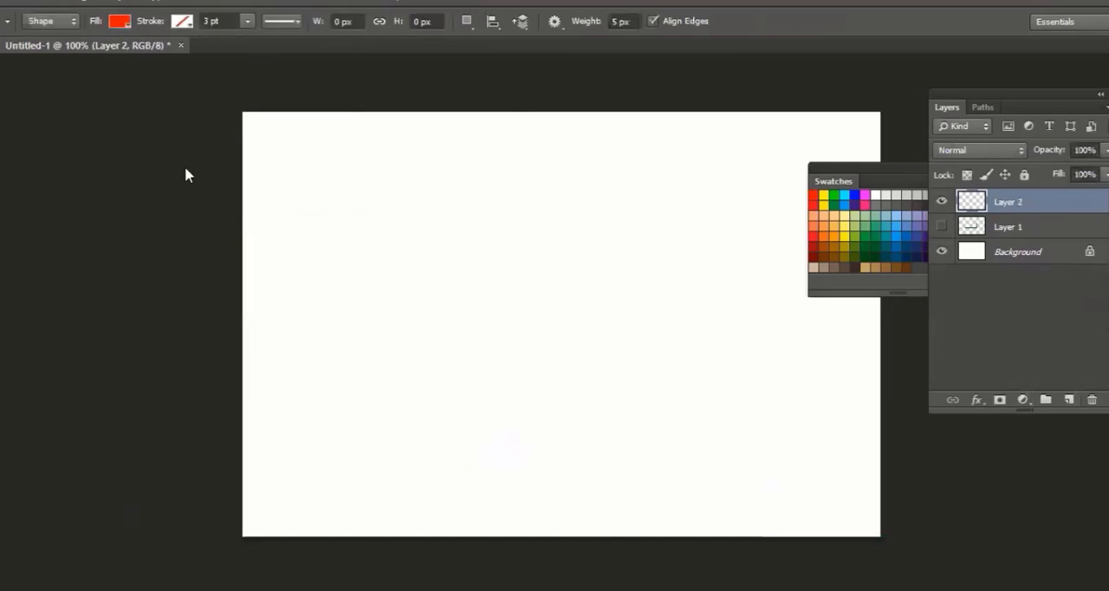
{"action": "key", "text": "shift+u"}
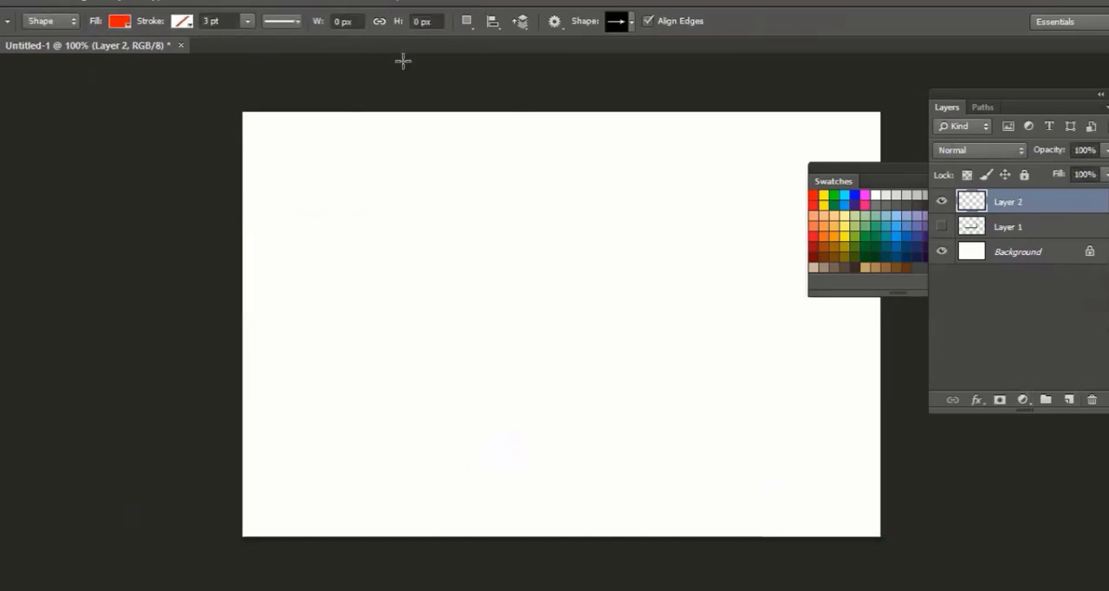
{"action": "left_click", "coordinate": [632, 22]}
{"action": "scroll", "coordinate": [619, 130], "scroll_direction": "down", "scroll_amount": 5}
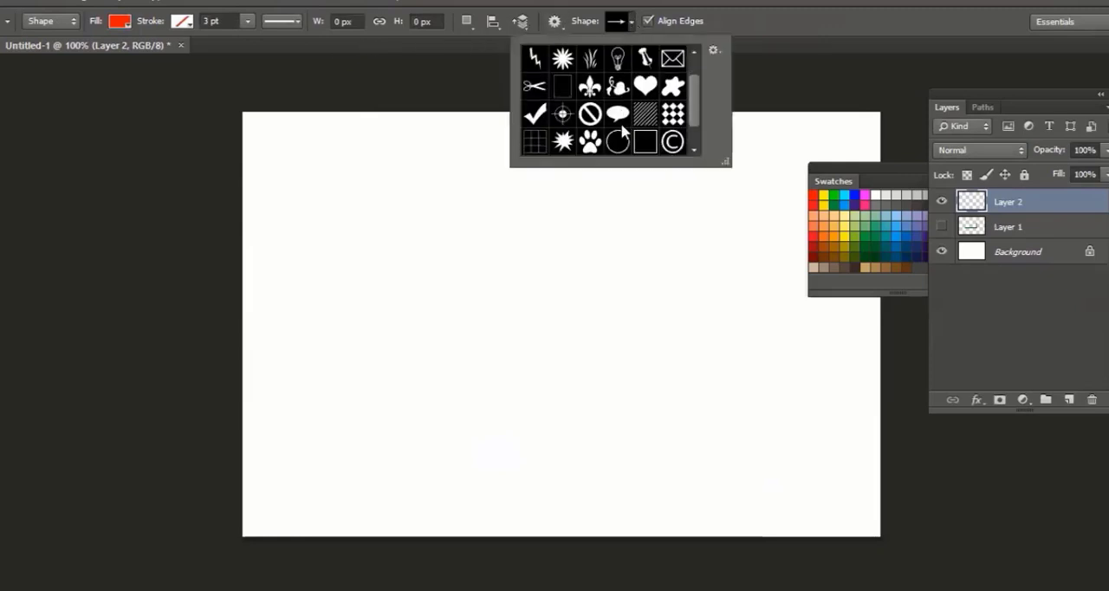
{"action": "scroll", "coordinate": [612, 119], "scroll_direction": "up", "scroll_amount": 2}
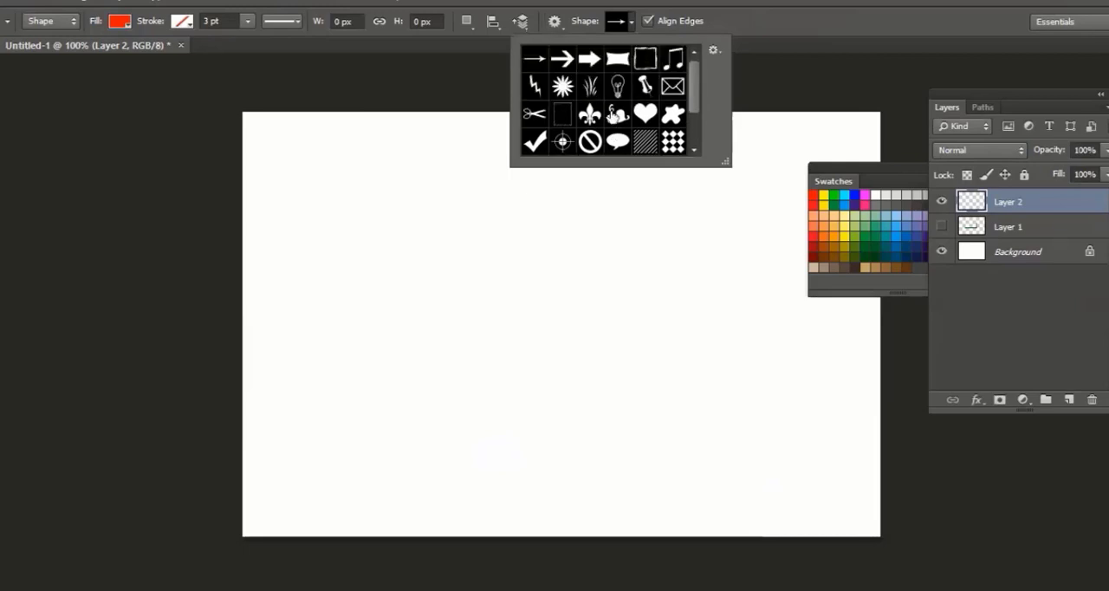
{"action": "left_click", "coordinate": [713, 53]}
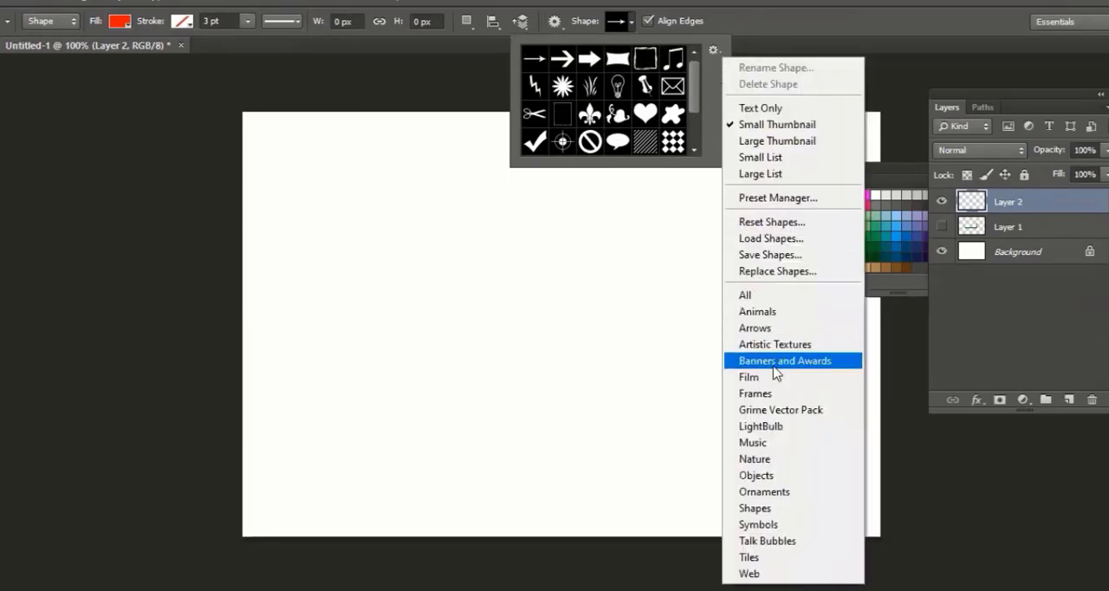
{"action": "left_click", "coordinate": [780, 429]}
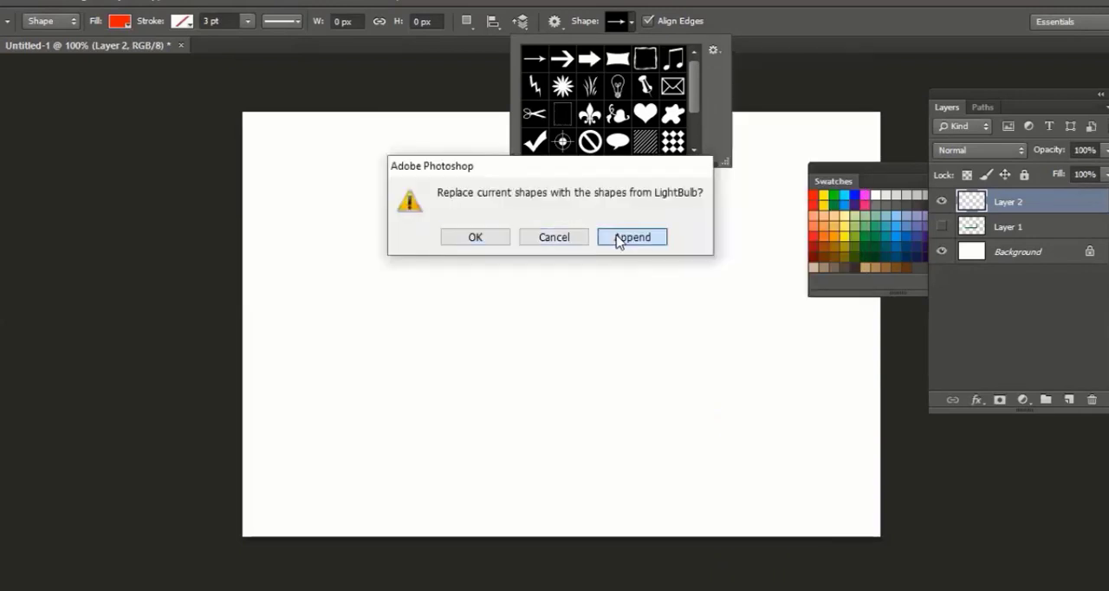
{"action": "left_click", "coordinate": [620, 239]}
Draw the glowing light bulb custom shape about 288 px wide and 258 px high in the canvas's lower middle
{"action": "left_click_drag", "start_coordinate": [700, 85], "coordinate": [694, 147]}
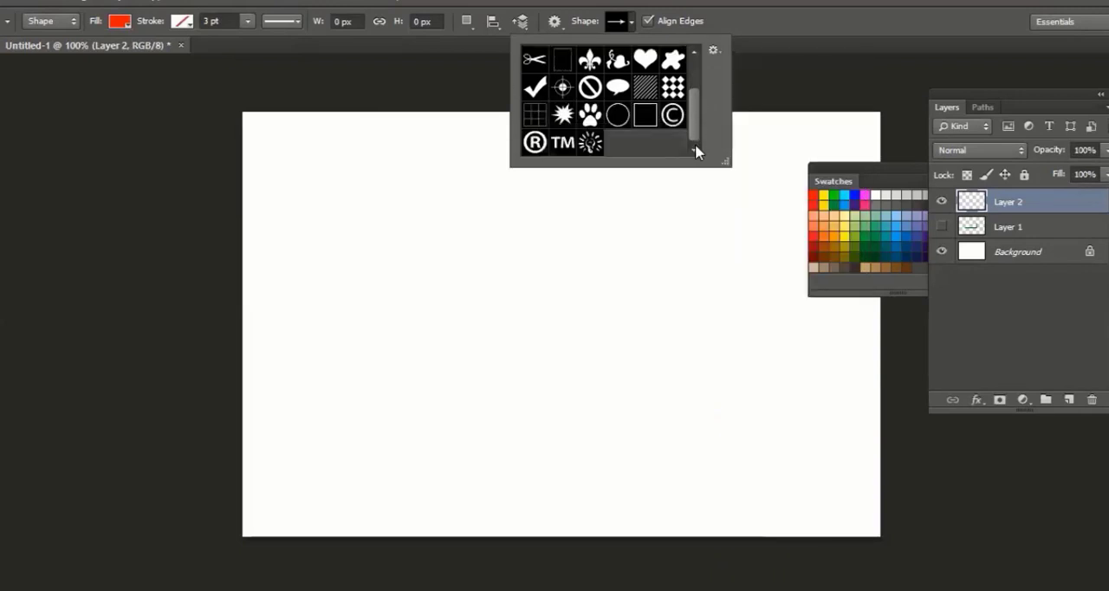
{"action": "left_click", "coordinate": [589, 144]}
{"action": "left_click_drag", "start_coordinate": [442, 263], "coordinate": [690, 485]}
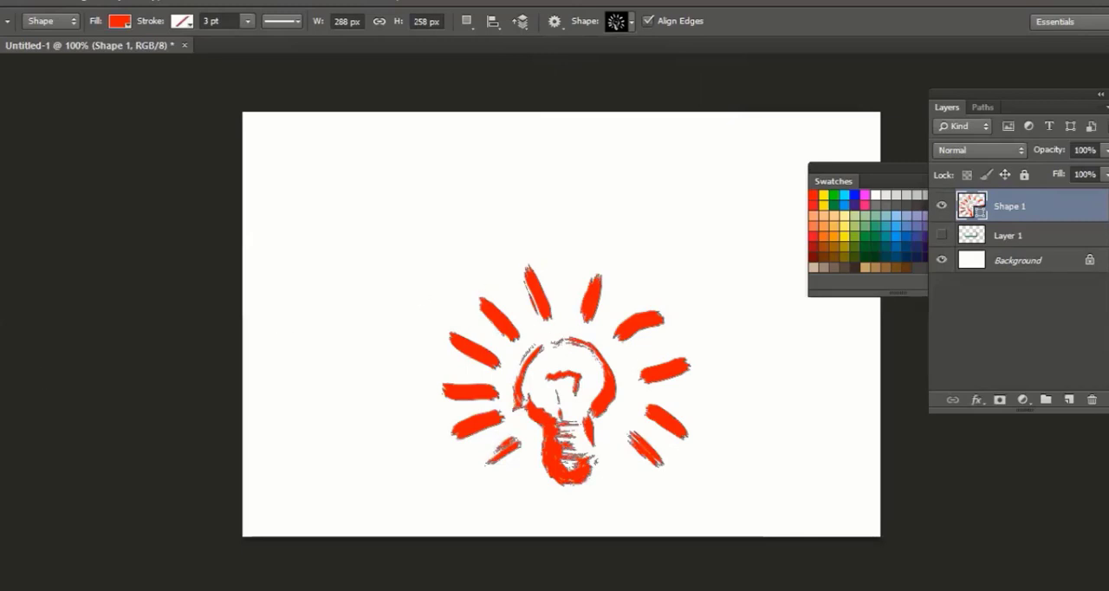
Stretch the light bulb's upper-left ray outward by moving its outer anchor points with the Direct Selection tool
{"action": "left_click", "coordinate": [52, 452]}
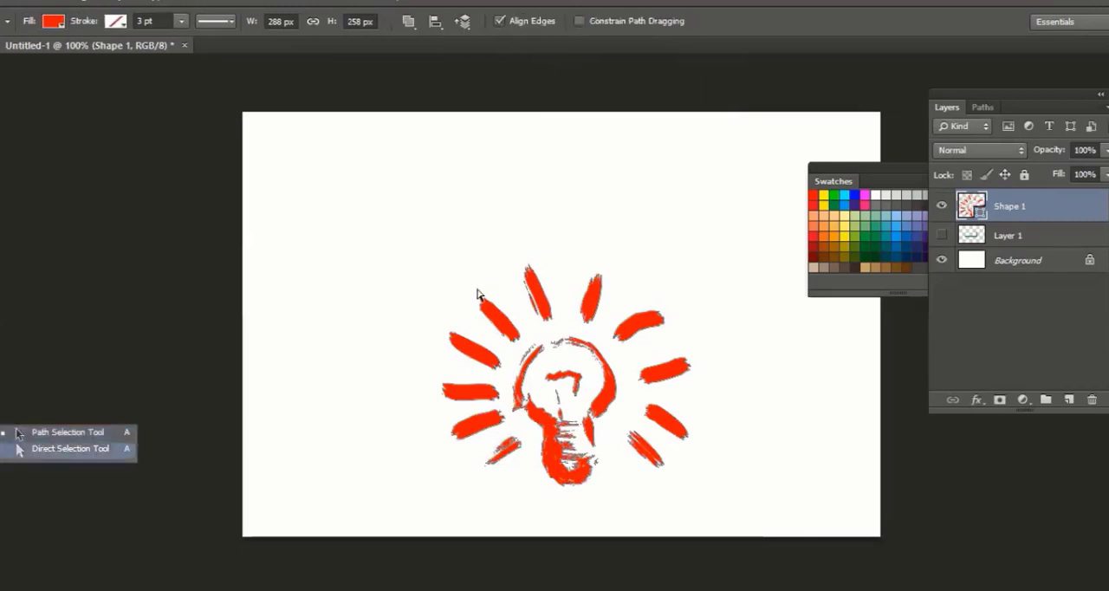
{"action": "left_click_drag", "start_coordinate": [477, 289], "coordinate": [503, 325]}
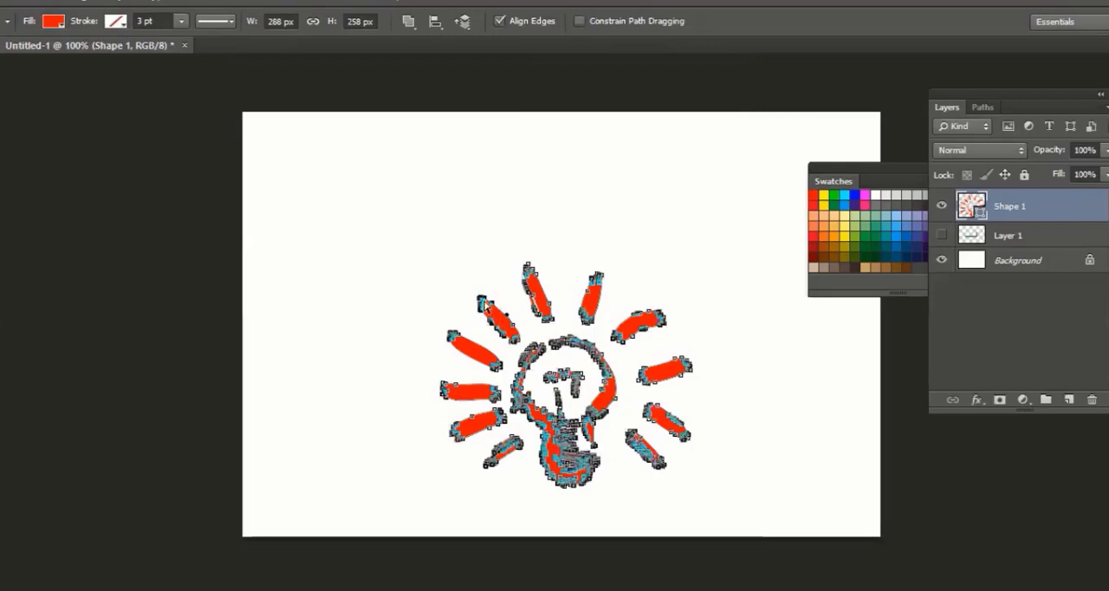
{"action": "left_click", "coordinate": [504, 277]}
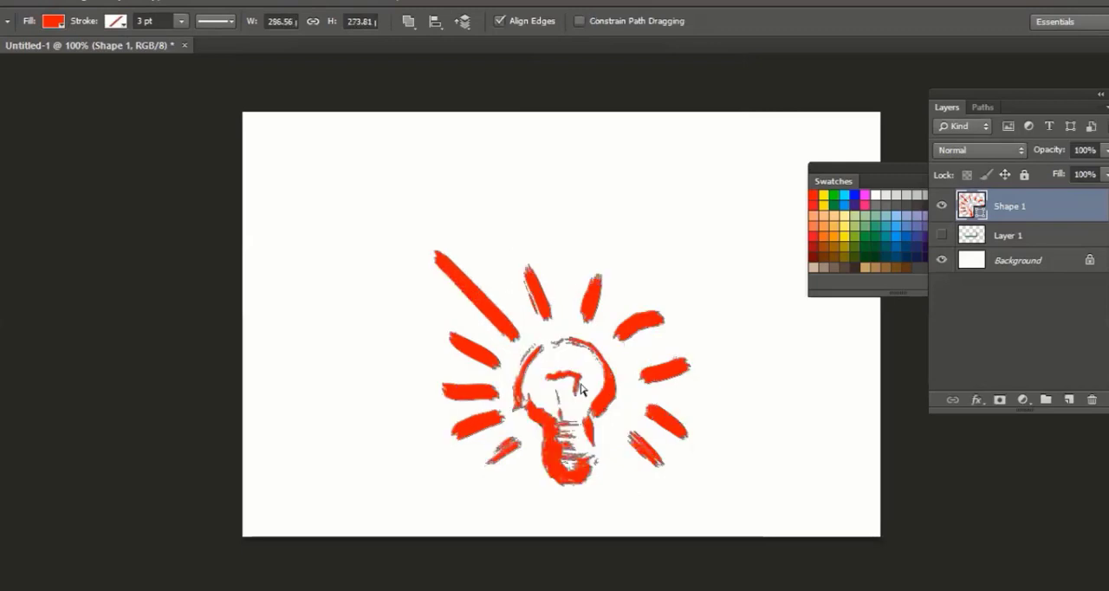
Pull the anchor point on the right side of the bulb's glass outline outward to make it bulge
{"action": "left_click", "coordinate": [569, 382]}
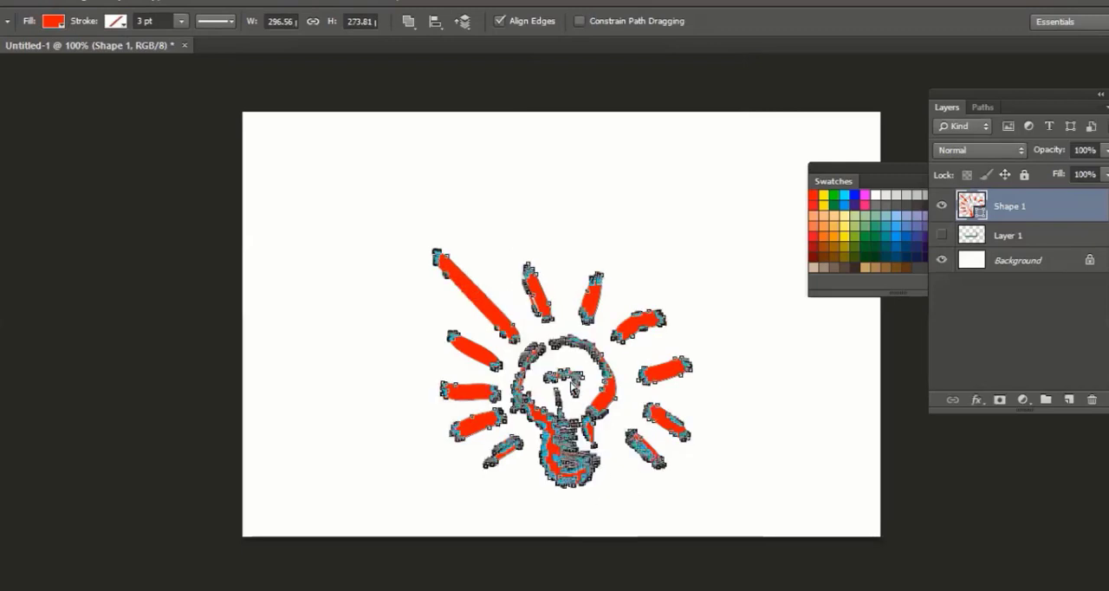
{"action": "left_click_drag", "start_coordinate": [572, 381], "coordinate": [621, 443]}
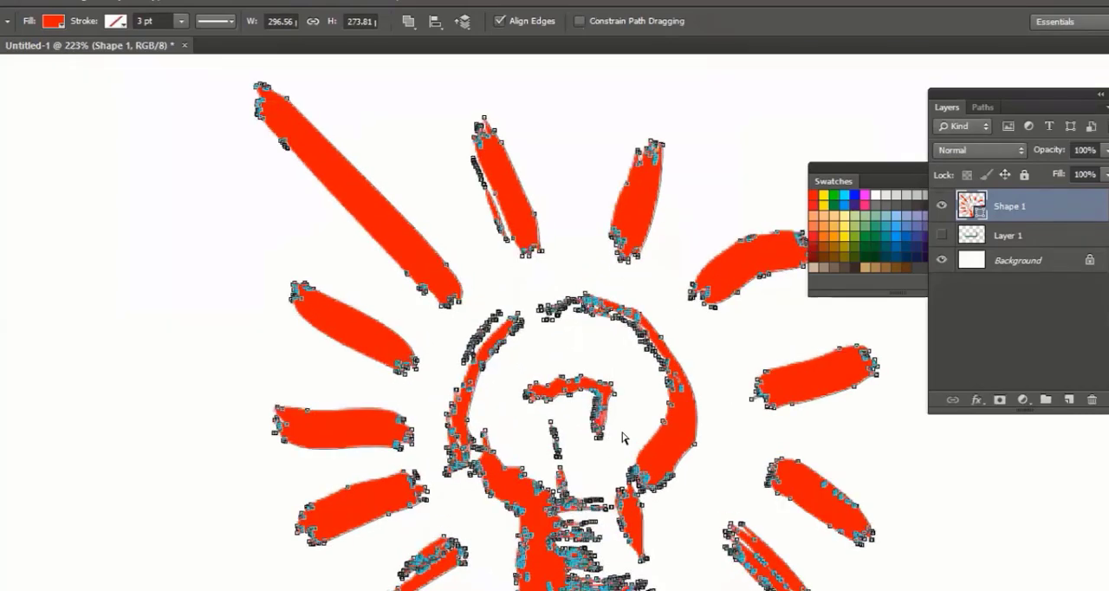
{"action": "left_click", "coordinate": [622, 435]}
{"action": "left_click", "coordinate": [593, 306]}
{"action": "left_click_drag", "start_coordinate": [694, 444], "coordinate": [722, 444]}
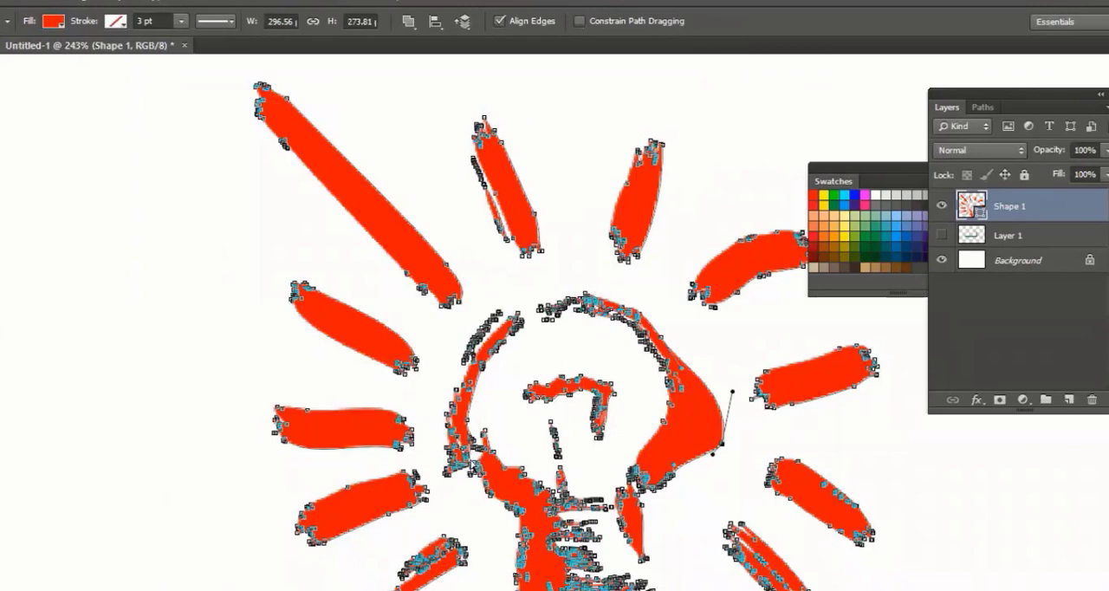
Reshape the filament inside the bulb by pulling its anchor points outward and downward
{"action": "left_click_drag", "start_coordinate": [485, 430], "coordinate": [511, 401]}
{"action": "left_click", "coordinate": [584, 419]}
{"action": "left_click", "coordinate": [583, 379]}
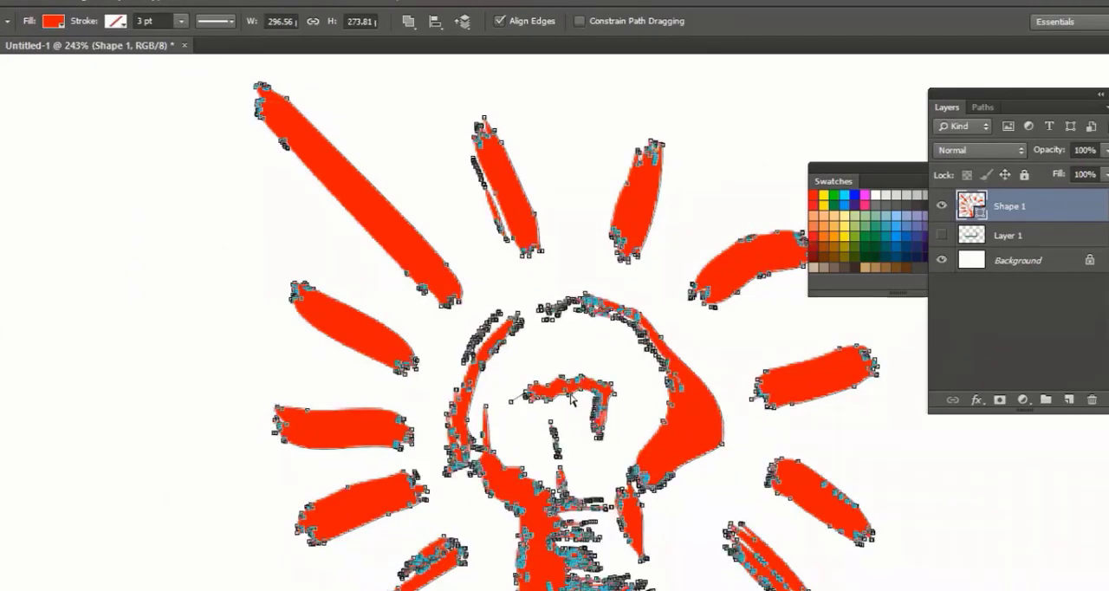
{"action": "left_click", "coordinate": [626, 388]}
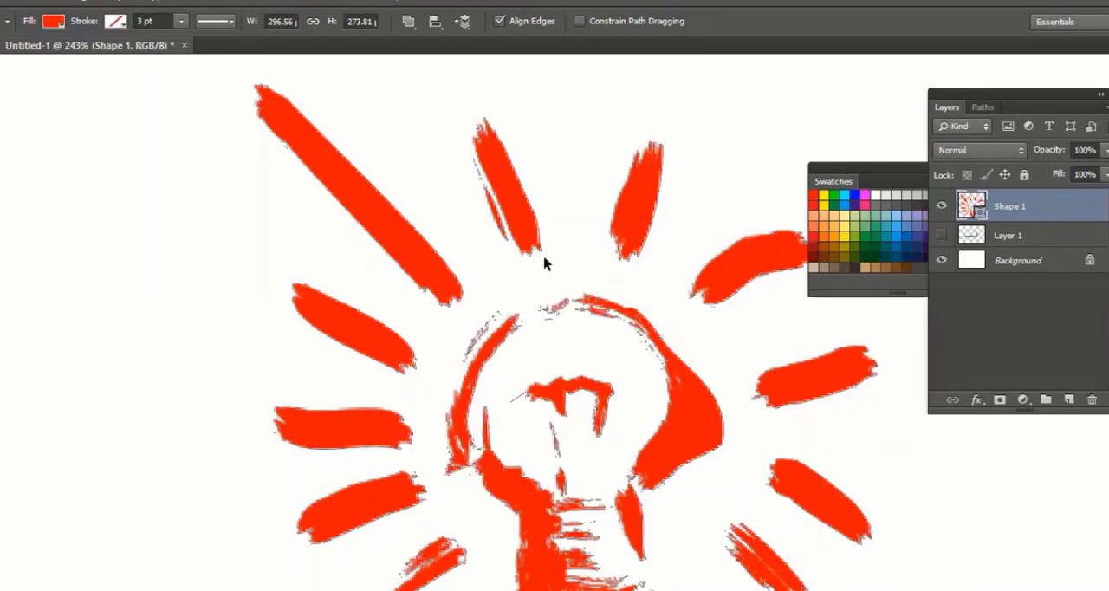
Append the complete "All" collection of custom shapes to the Custom Shape tool's current shape set
{"action": "key", "text": "ctrl+0"}
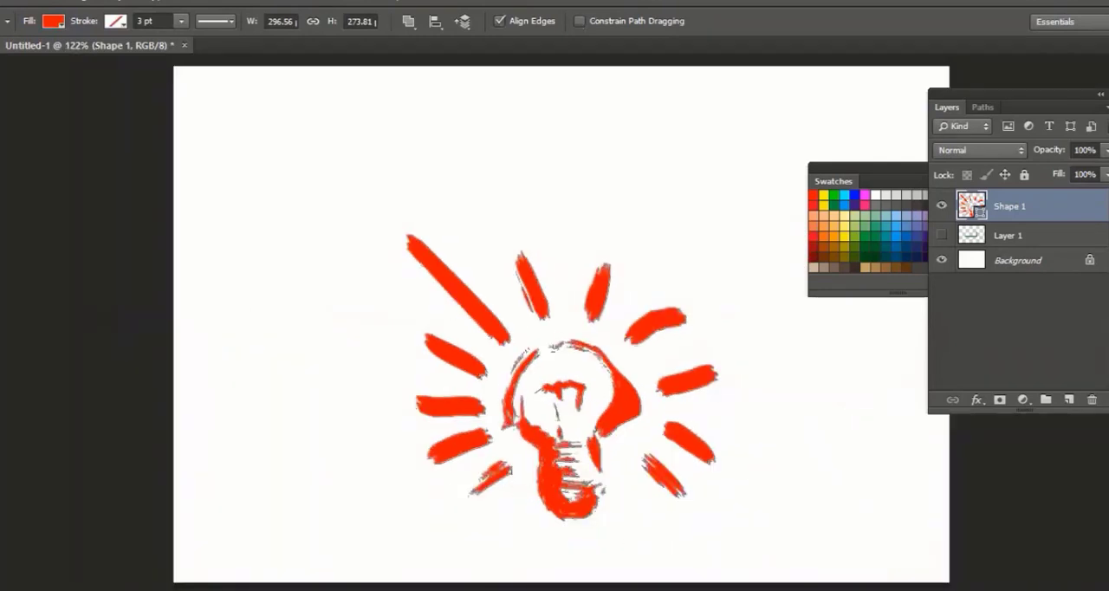
{"action": "left_click", "coordinate": [54, 543]}
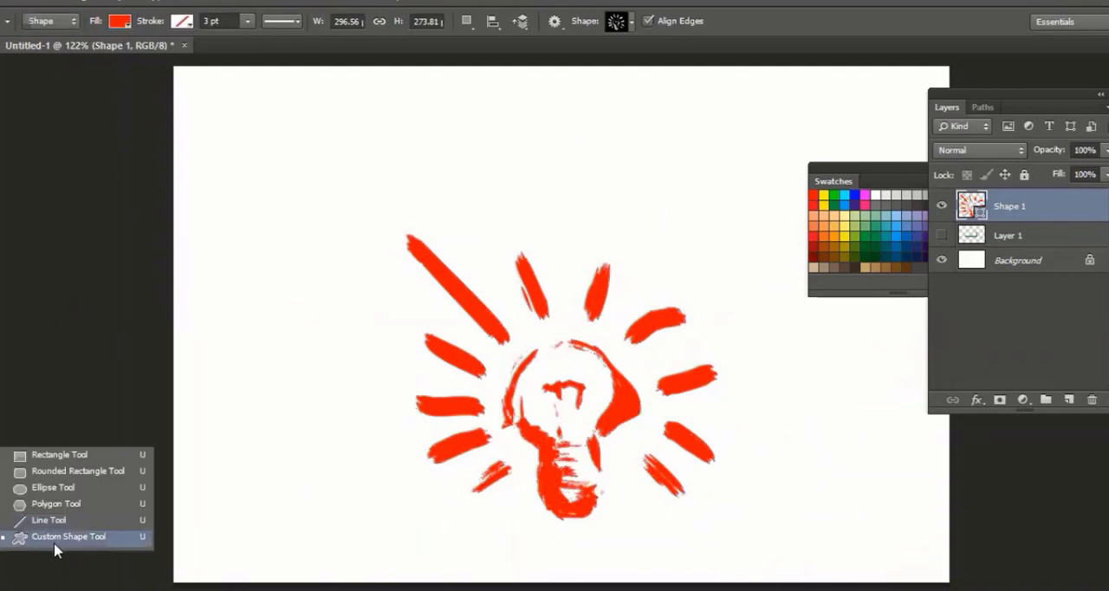
{"action": "left_click", "coordinate": [632, 22]}
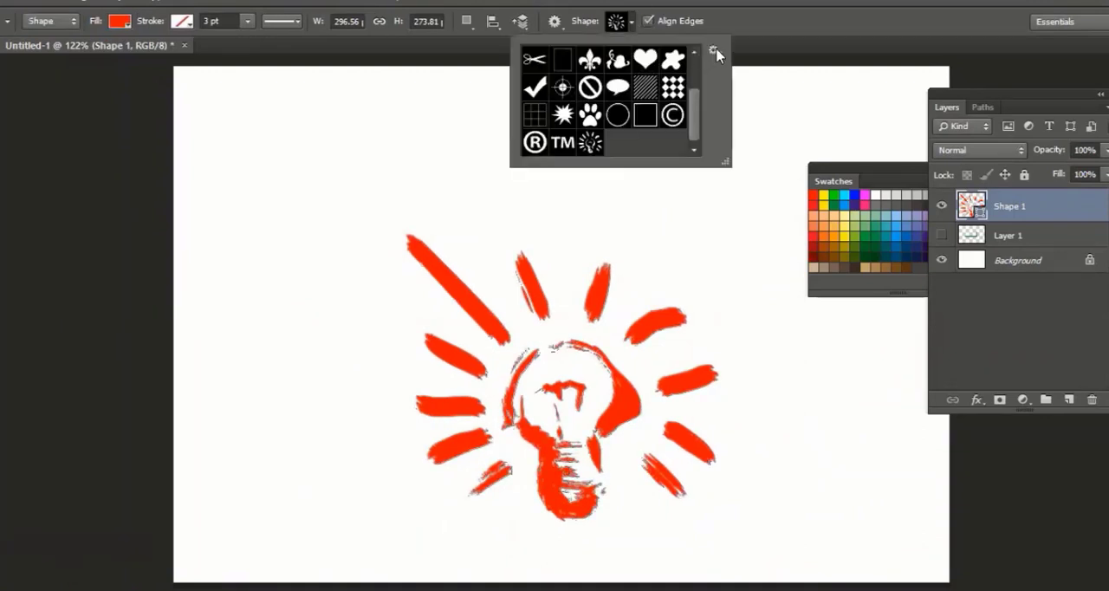
{"action": "left_click", "coordinate": [713, 52]}
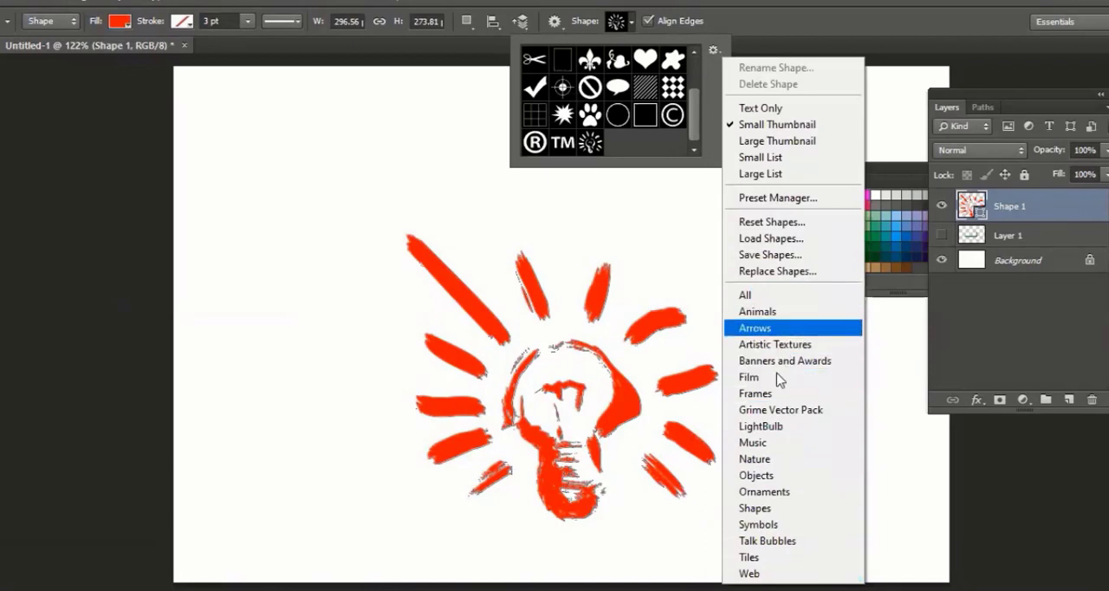
{"action": "left_click", "coordinate": [776, 295]}
{"action": "left_click", "coordinate": [634, 168]}
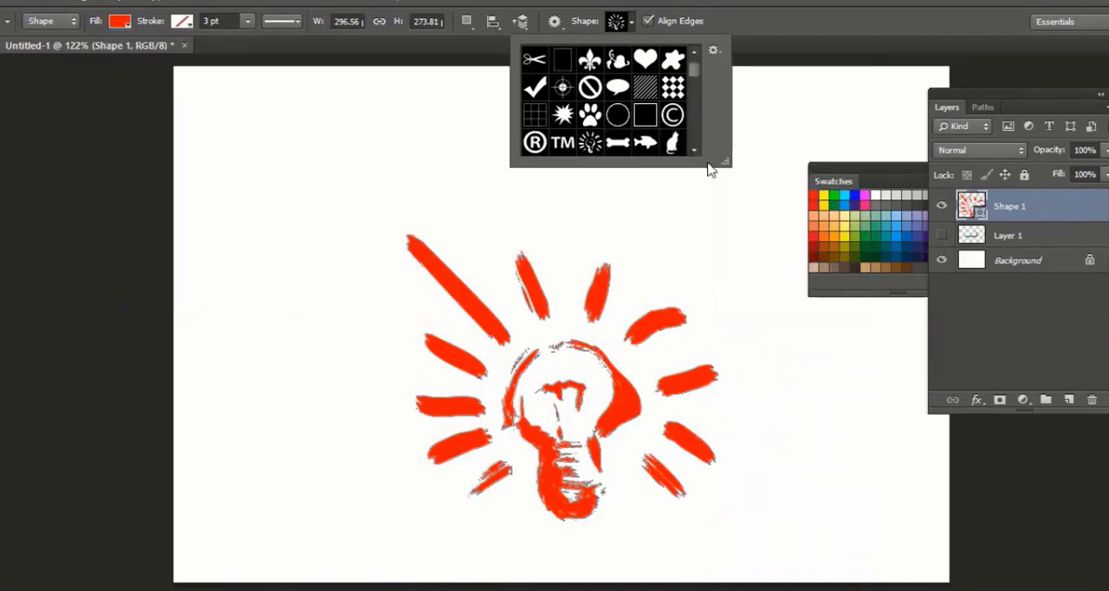
Enlarge the custom shape picker and choose the butterfly shape
{"action": "left_click_drag", "start_coordinate": [724, 161], "coordinate": [775, 249]}
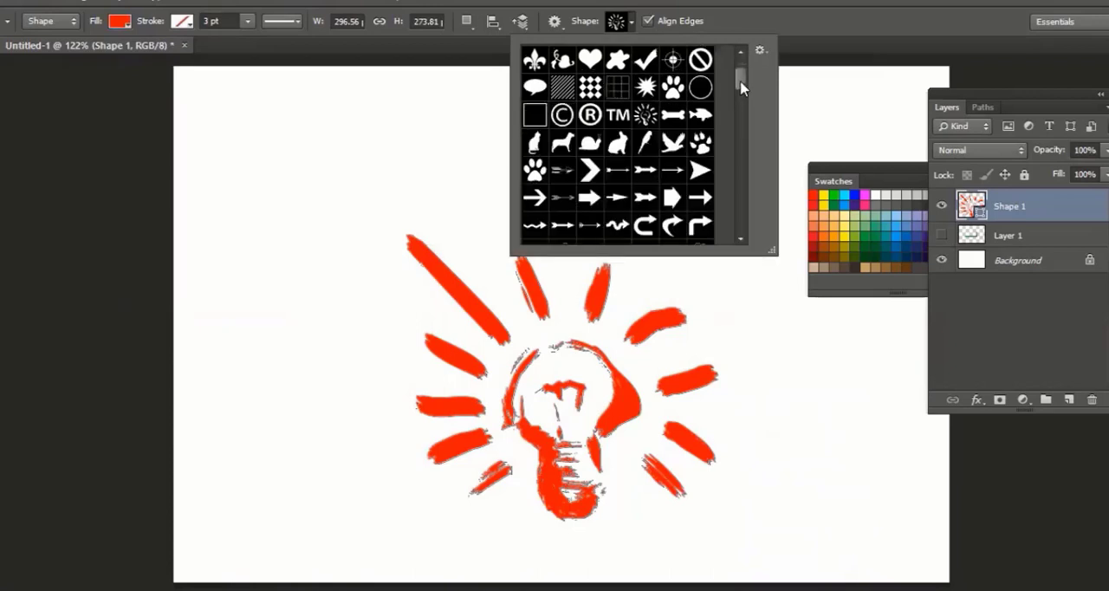
{"action": "left_click_drag", "start_coordinate": [740, 87], "coordinate": [739, 127]}
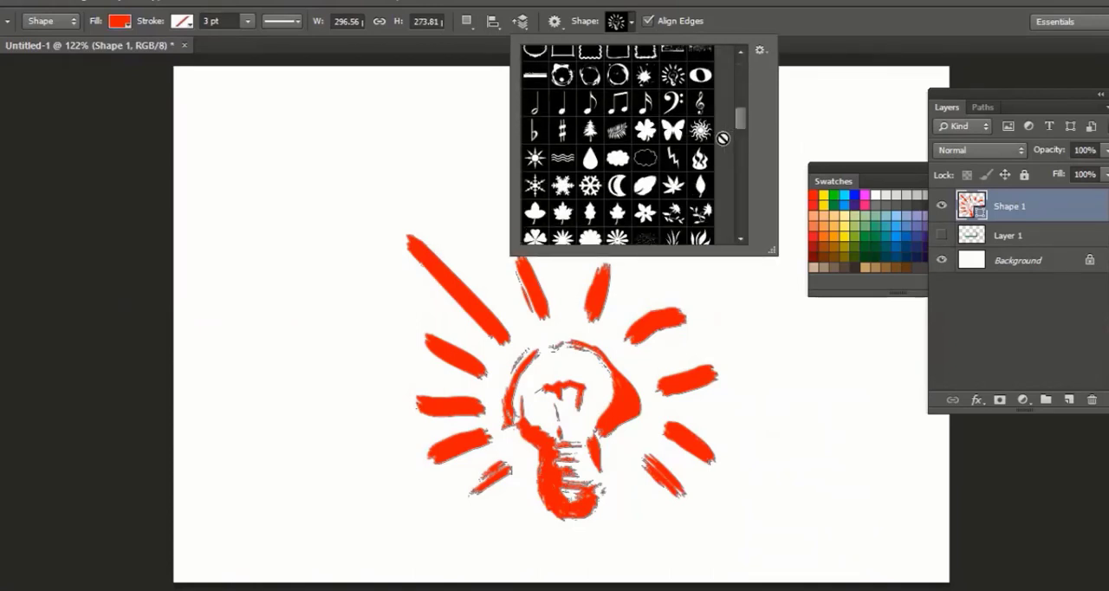
{"action": "left_click", "coordinate": [672, 130]}
Delete the light bulb layer and draw a red butterfly about 305 px wide and 239 px high in the canvas's middle
{"action": "left_click", "coordinate": [987, 213]}
{"action": "key", "text": "Delete"}
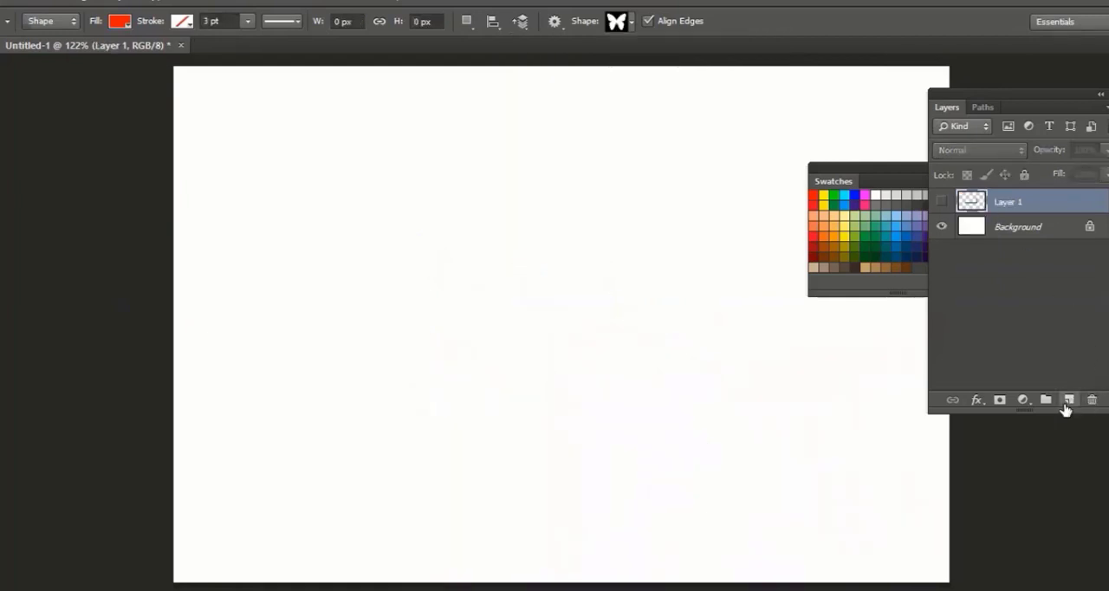
{"action": "left_click", "coordinate": [1067, 400]}
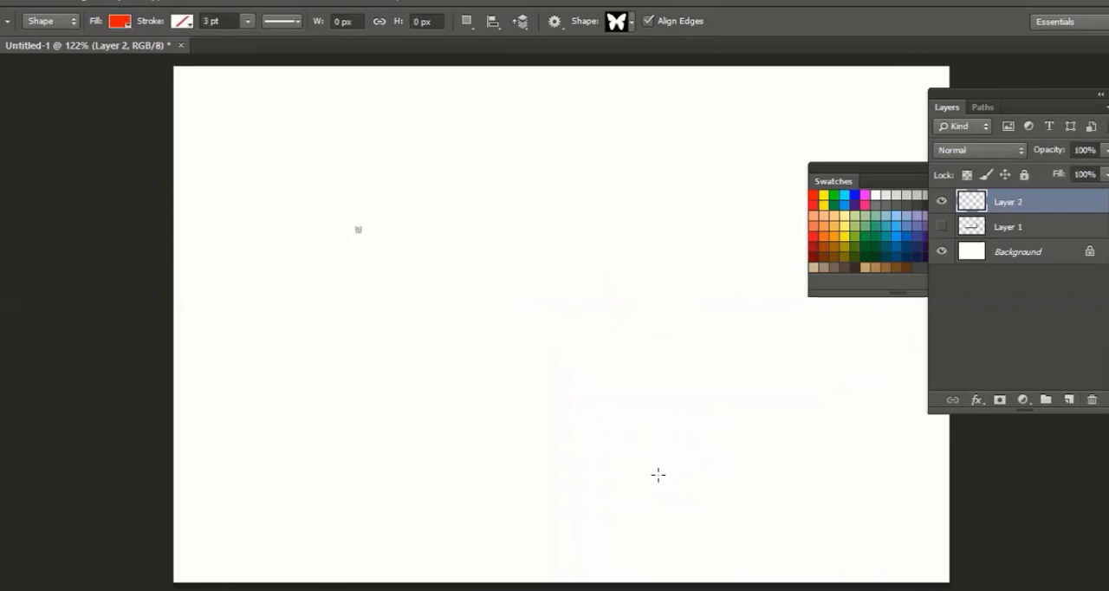
{"action": "left_click_drag", "start_coordinate": [356, 227], "coordinate": [674, 474]}
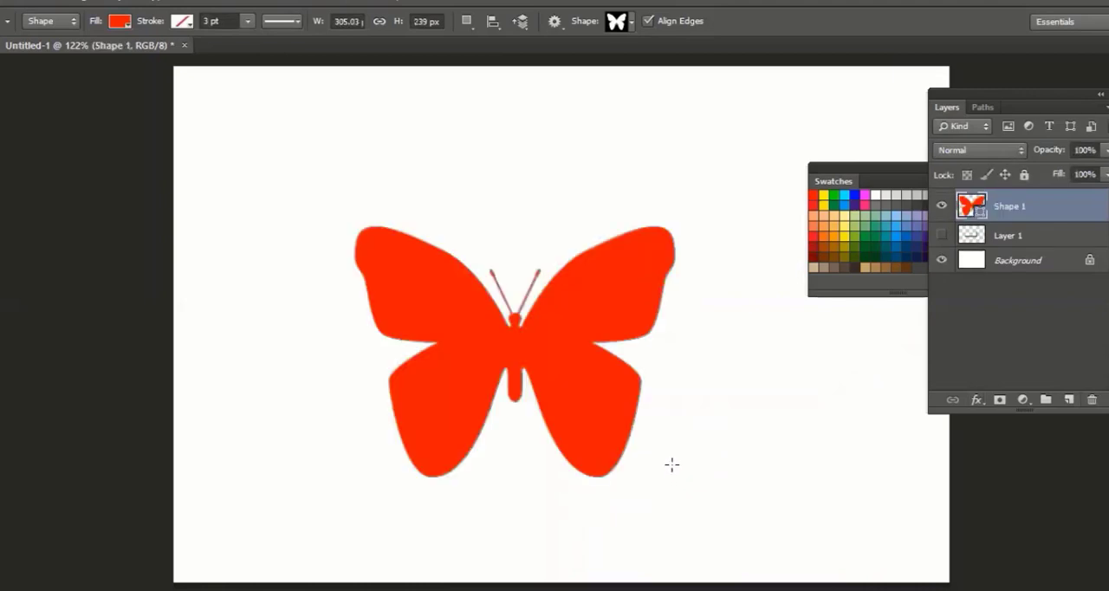
Lengthen the butterfly's body downward and its antennae upward by moving their anchor points with the Direct Selection tool
{"action": "key", "text": "a"}
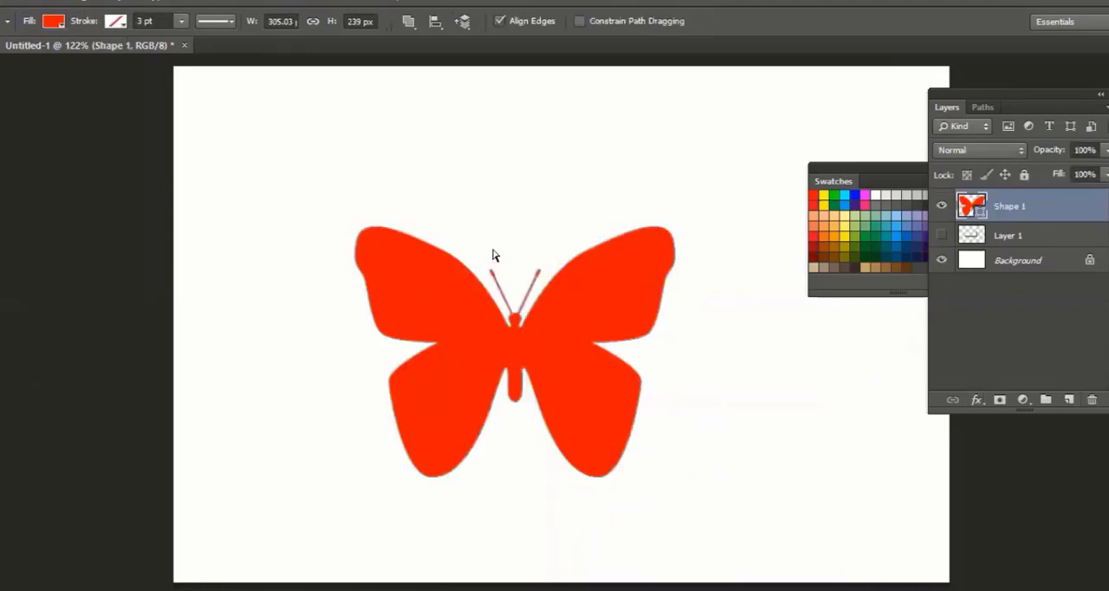
{"action": "mouse_move", "coordinate": [502, 406]}
{"action": "left_mouse_down"}
{"action": "mouse_move", "coordinate": [530, 384]}
{"action": "mouse_move", "coordinate": [516, 413]}
{"action": "left_mouse_up"}
{"action": "left_click", "coordinate": [505, 415]}
{"action": "left_click", "coordinate": [515, 439]}
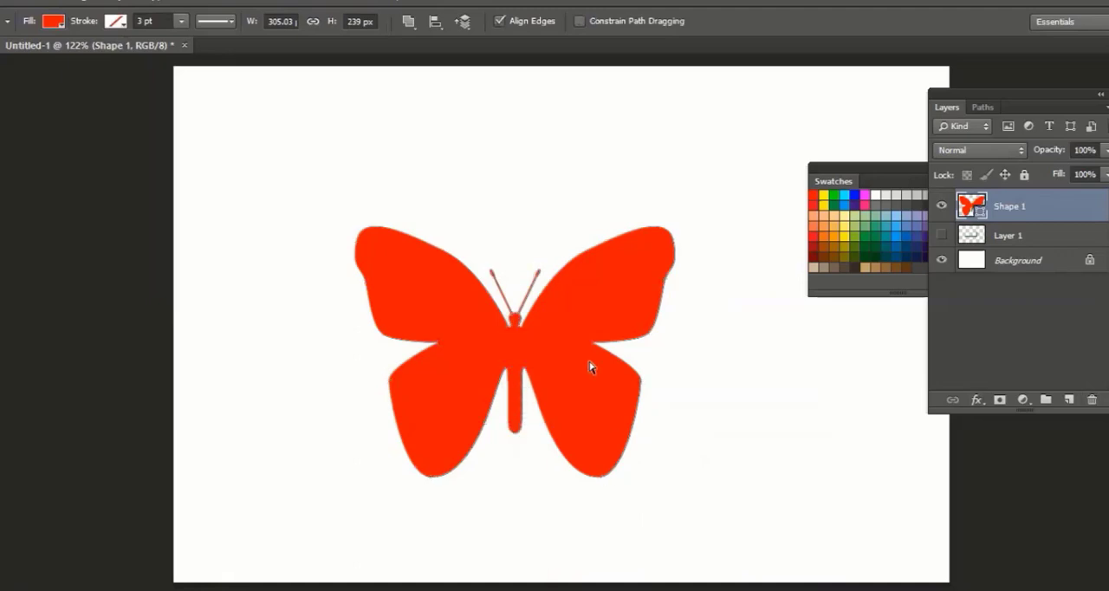
{"action": "left_click_drag", "start_coordinate": [517, 273], "coordinate": [539, 229]}
{"action": "left_click", "coordinate": [530, 244]}
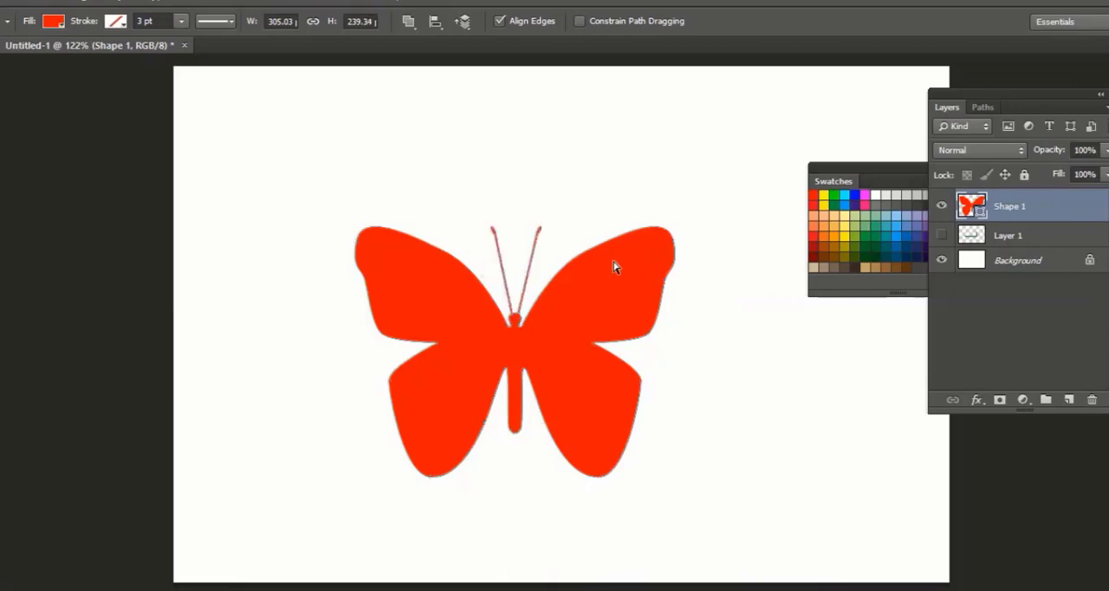
{"action": "left_click", "coordinate": [678, 257]}
Delete the butterfly shape layer and the hidden Layer 1, and return to the Custom Shape tool
{"action": "left_click", "coordinate": [2, 468]}
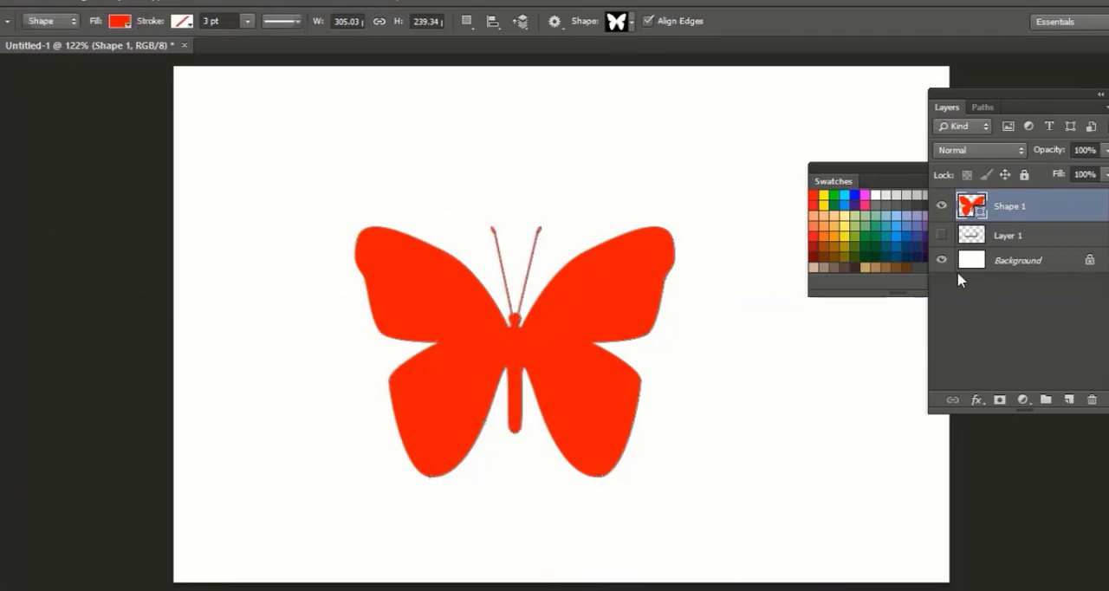
{"action": "key", "text": "Delete"}
{"action": "key", "text": "Delete"}
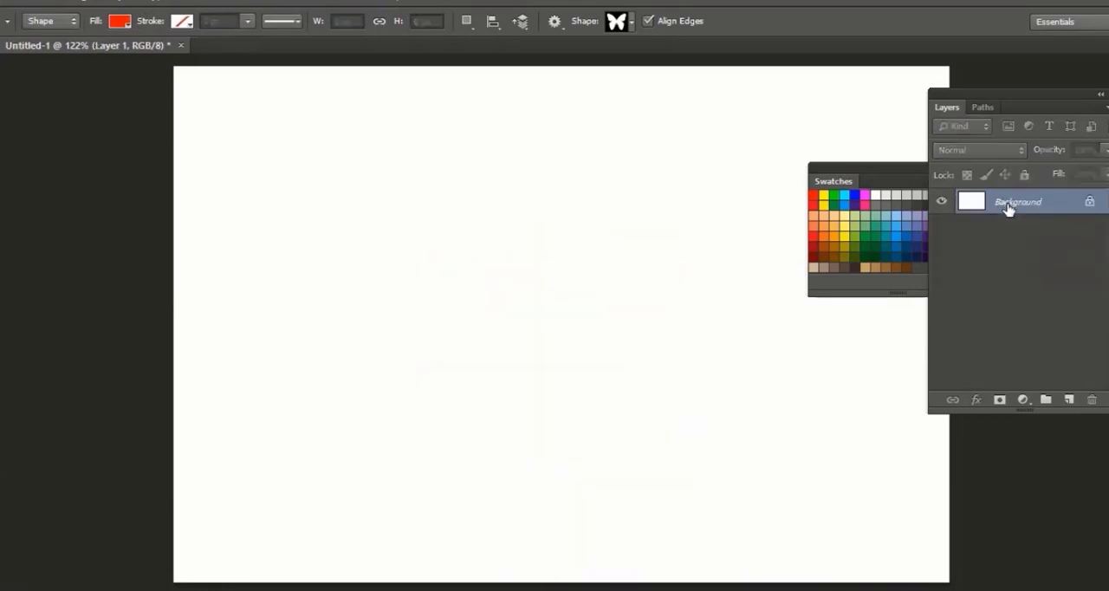
Draw a large red puzzle piece with four-sided interlocking edges as a custom shape, and move it slightly up and to the right
{"action": "left_click", "coordinate": [631, 22]}
{"action": "scroll", "coordinate": [643, 177], "scroll_direction": "down", "scroll_amount": 4}
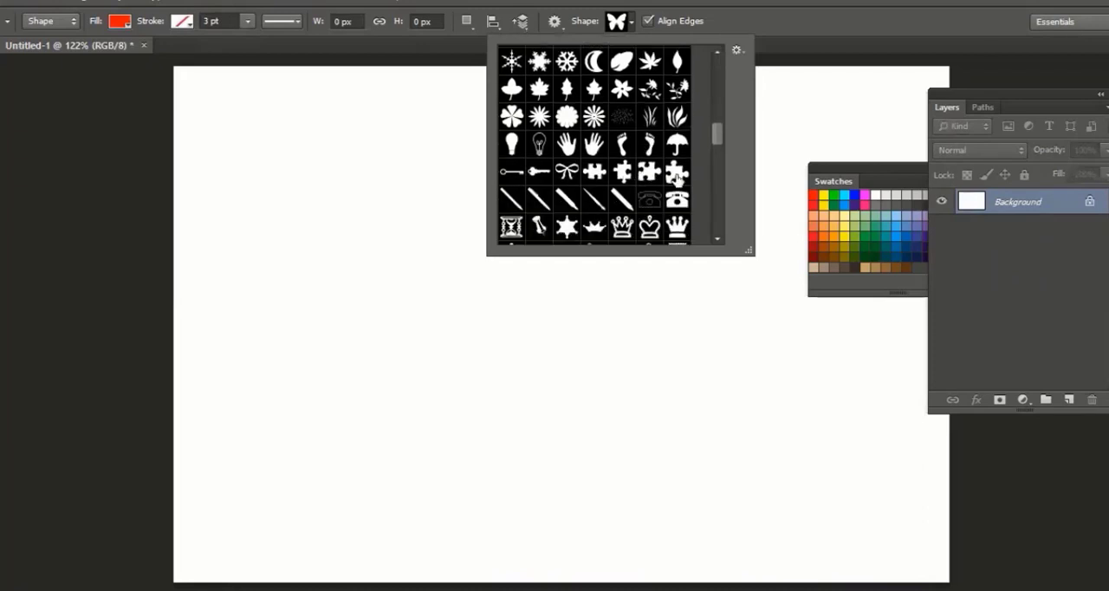
{"action": "left_click", "coordinate": [678, 177]}
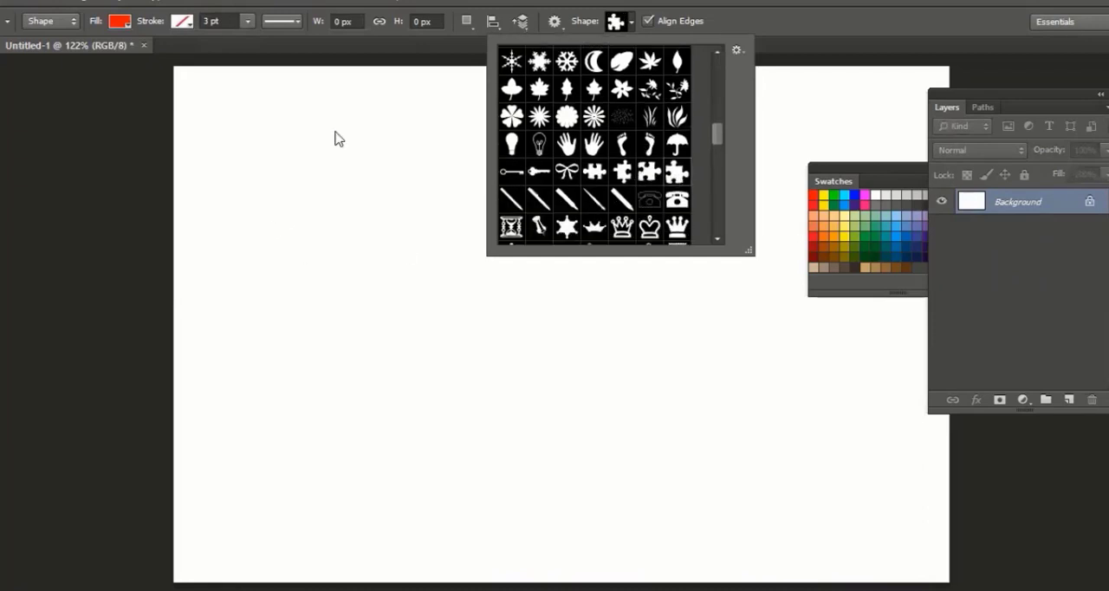
{"action": "left_click", "coordinate": [338, 140]}
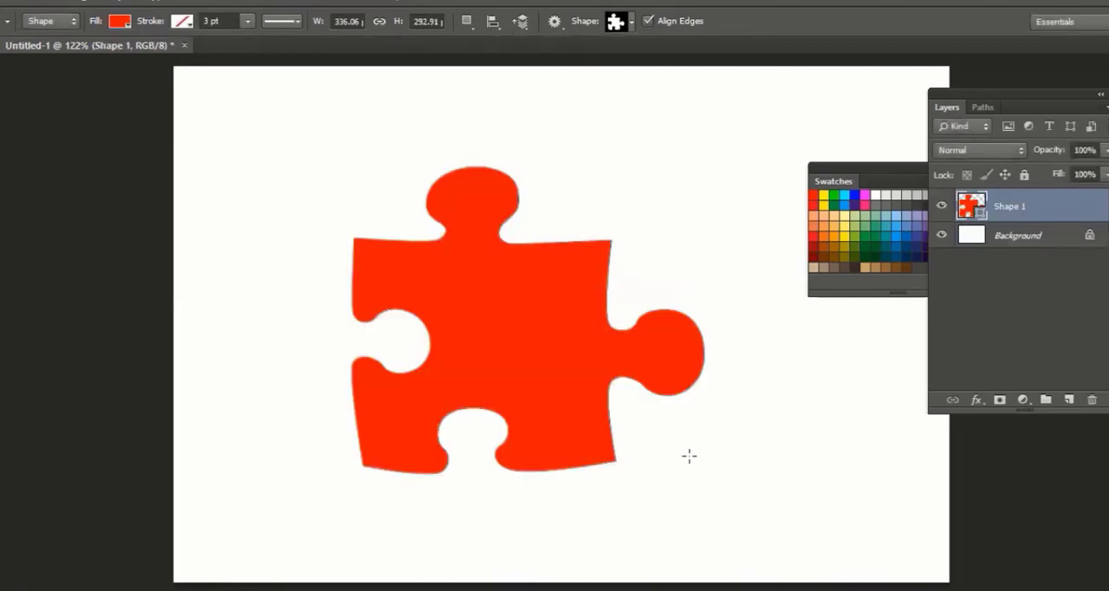
{"action": "key", "text": "v"}
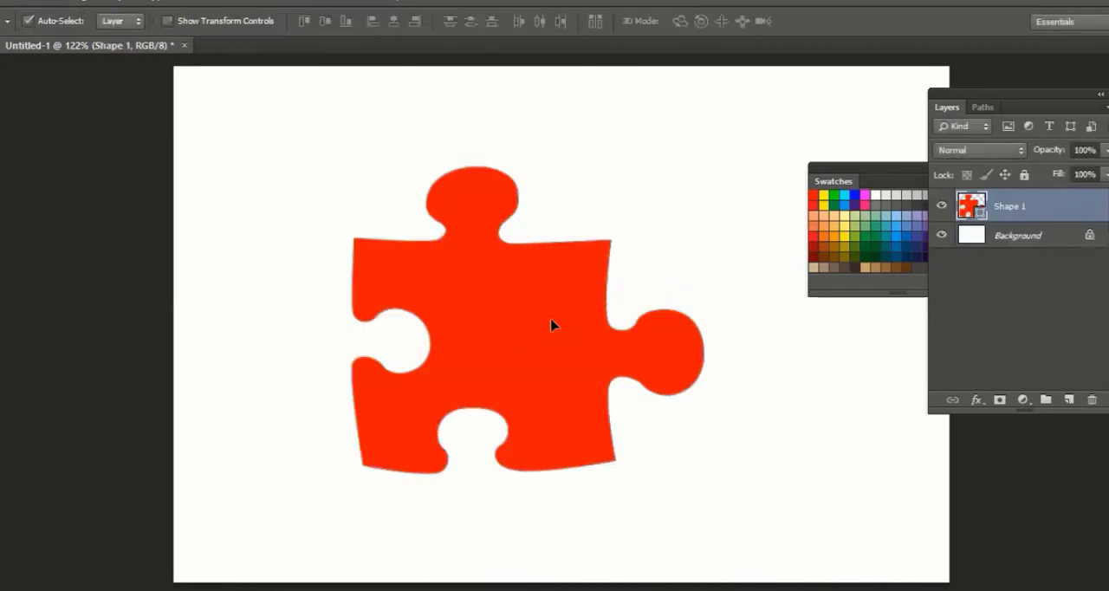
{"action": "left_click_drag", "start_coordinate": [503, 335], "coordinate": [551, 319]}
Open the image model.jpg from the photos folder
{"action": "key", "text": "ctrl+o"}
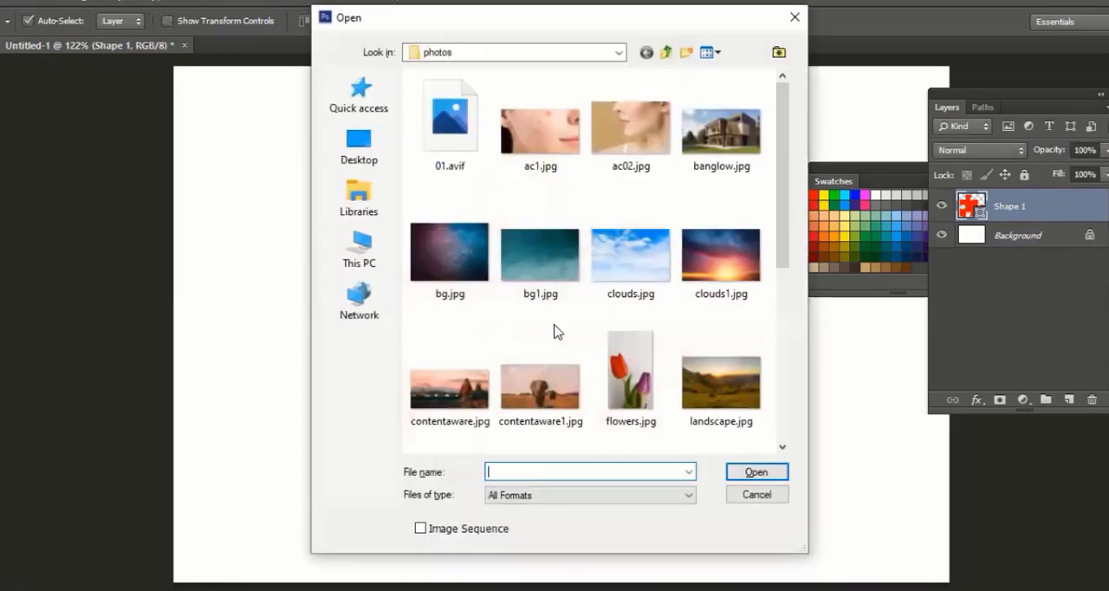
{"action": "scroll", "coordinate": [636, 286], "scroll_direction": "down", "scroll_amount": 5}
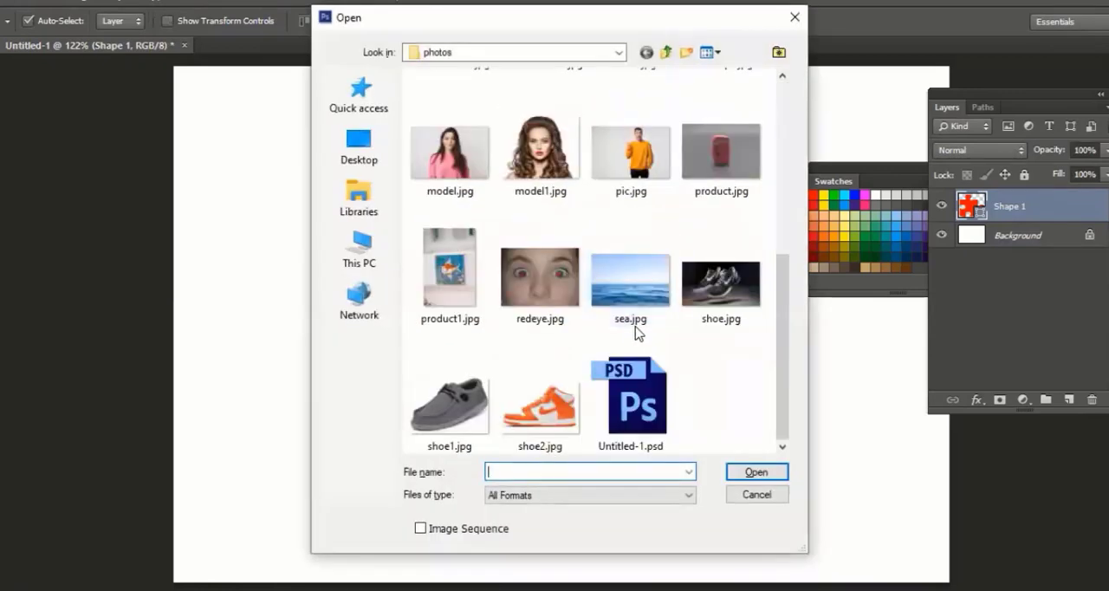
{"action": "left_click", "coordinate": [455, 154]}
{"action": "key", "text": "Return"}
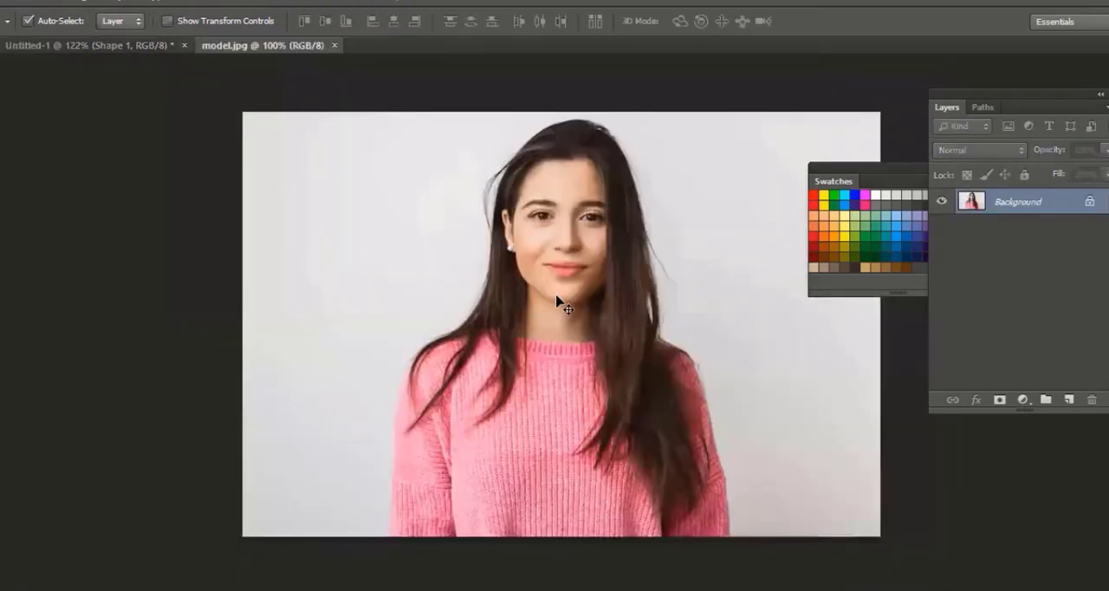
Copy the entire model.jpg image and paste it into the Untitled-1 document above the puzzle piece
{"action": "key", "text": "ctrl+a"}
{"action": "left_click", "coordinate": [31, 1]}
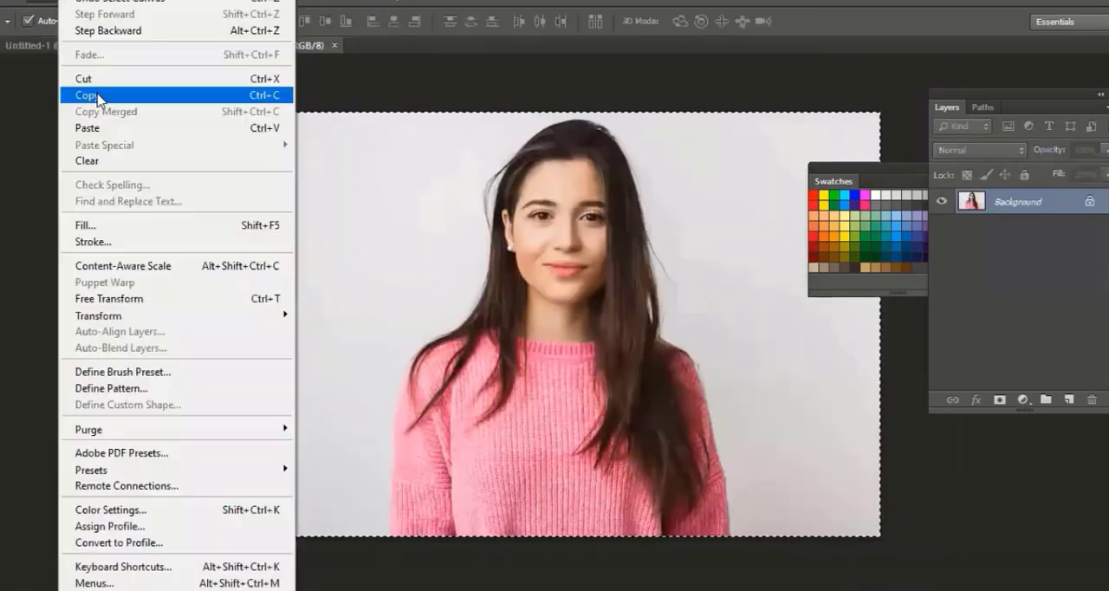
{"action": "left_click", "coordinate": [97, 94]}
{"action": "left_click", "coordinate": [88, 43]}
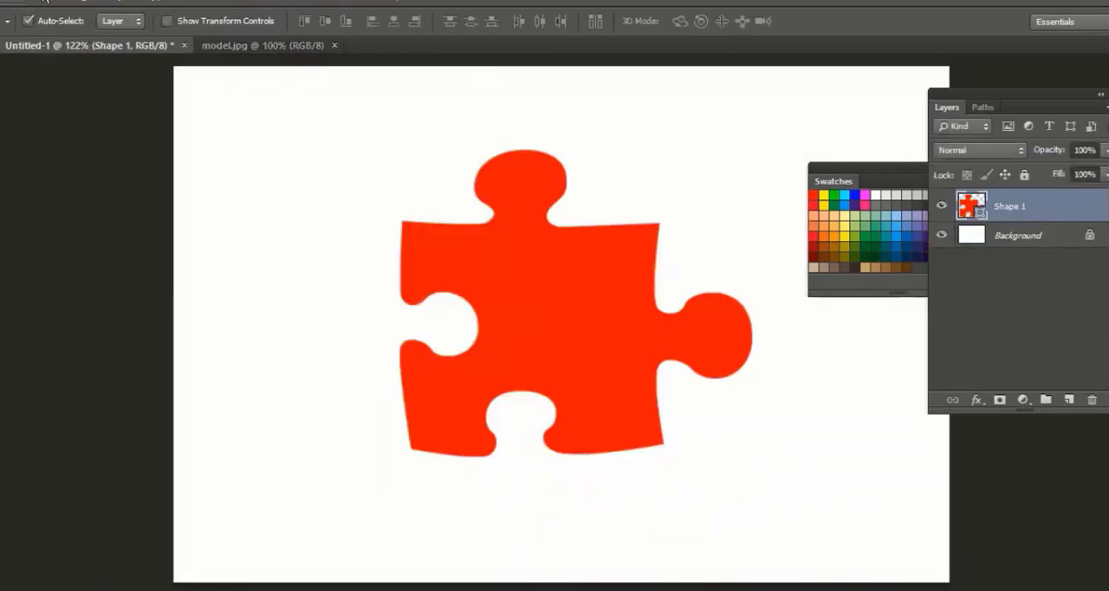
{"action": "left_click", "coordinate": [43, 2]}
{"action": "left_click", "coordinate": [97, 130]}
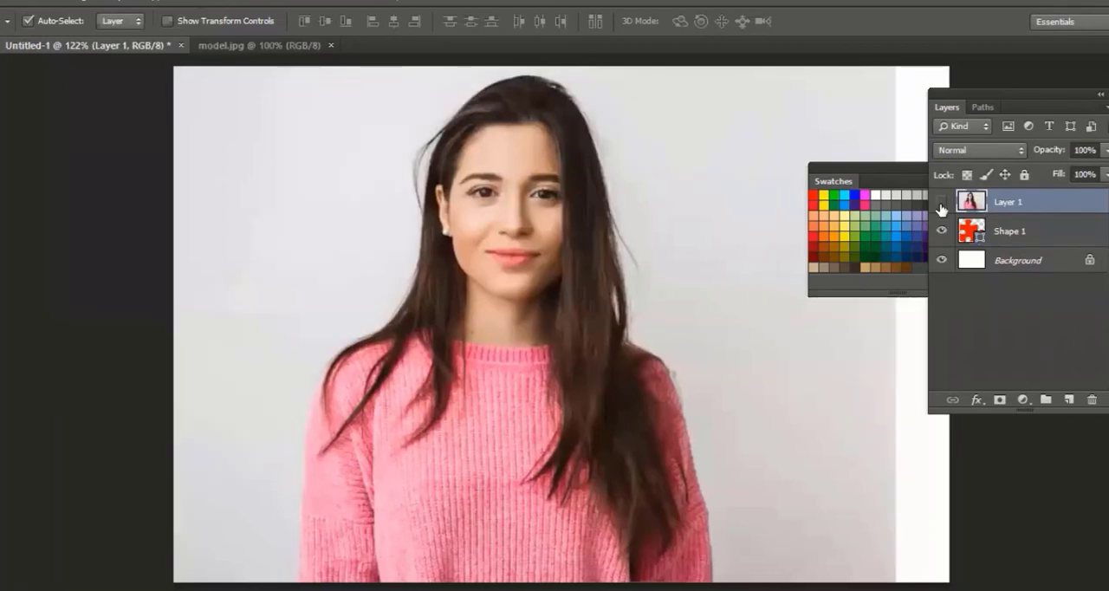
Compare the pasted photo with the puzzle piece beneath it and try adding a layer mask to the photo layer
{"action": "left_click", "coordinate": [941, 201]}
{"action": "left_click", "coordinate": [941, 201]}
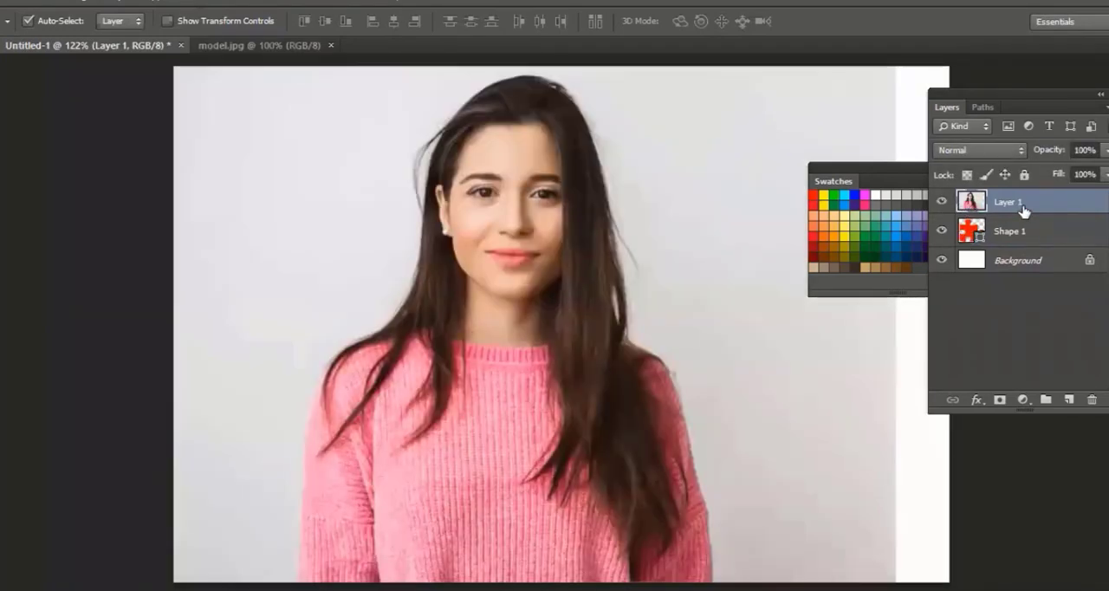
{"action": "left_click", "coordinate": [1000, 401]}
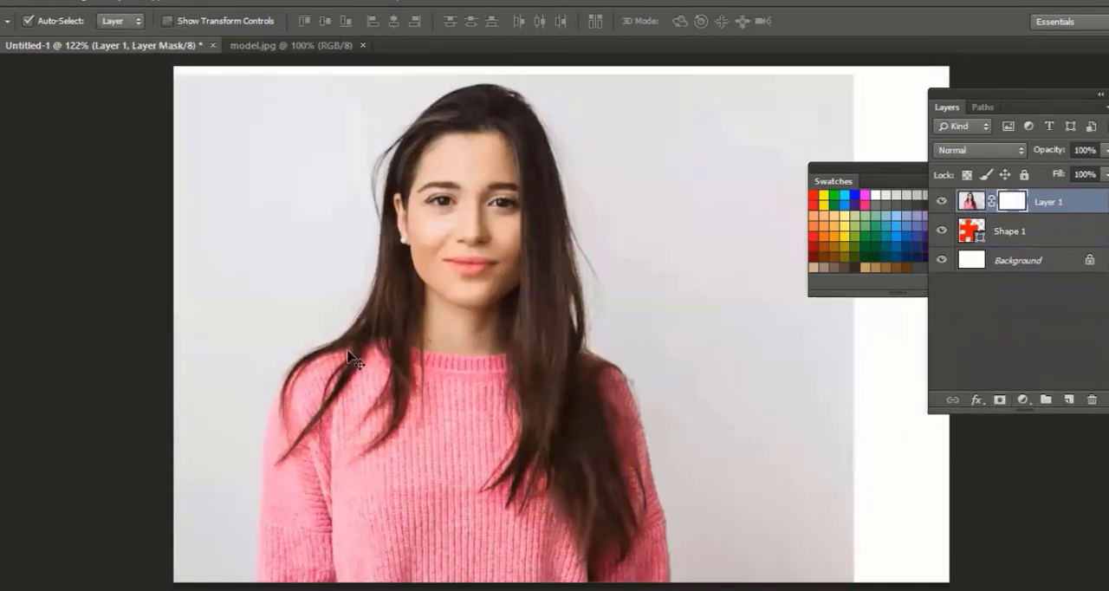
{"action": "key", "text": "ctrl+z"}
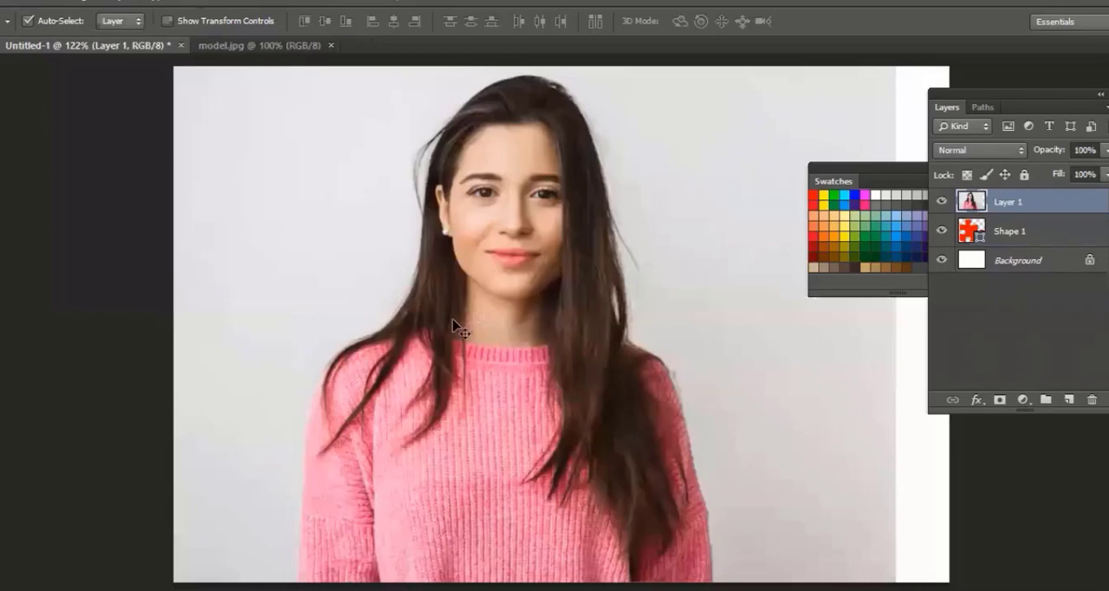
Hide the pasted photo layer and start making a selection with the puzzle-piece shape layer active
{"action": "left_click", "coordinate": [977, 234]}
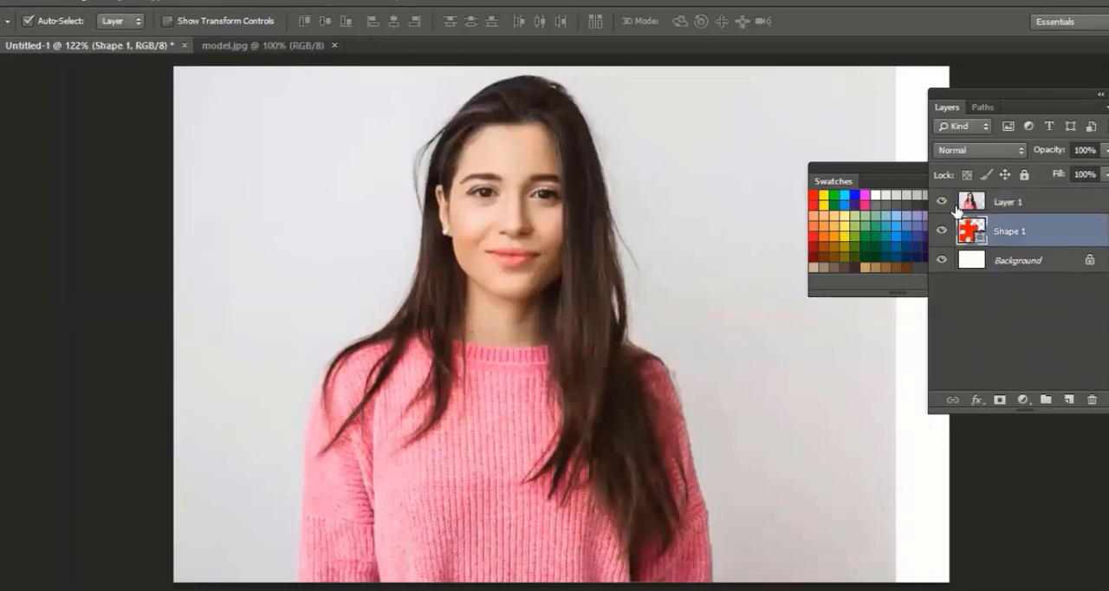
{"action": "left_click", "coordinate": [941, 202]}
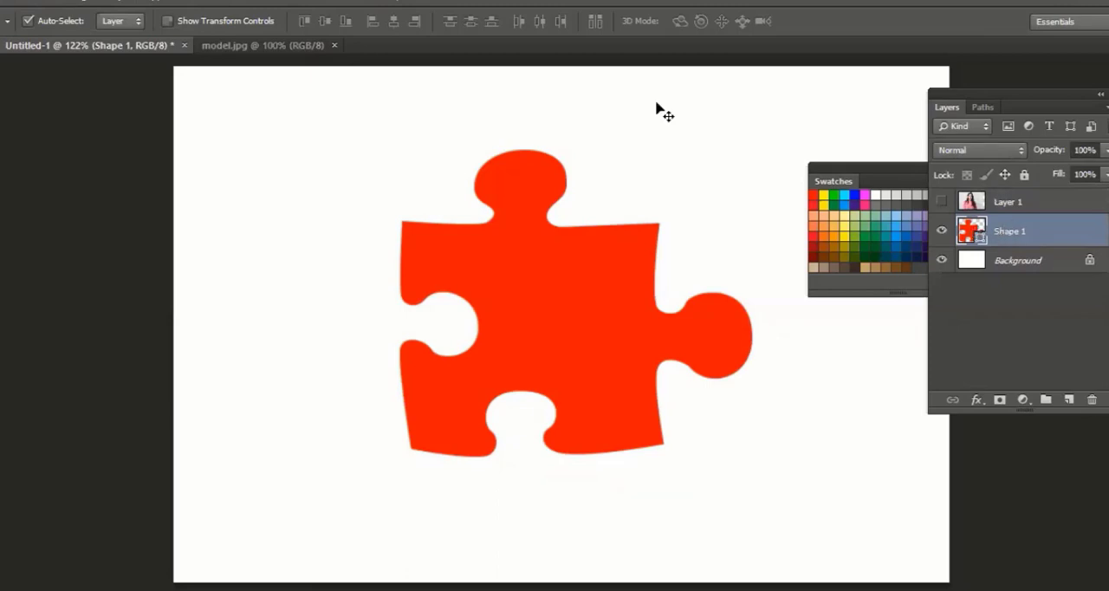
{"action": "left_click", "coordinate": [208, 2]}
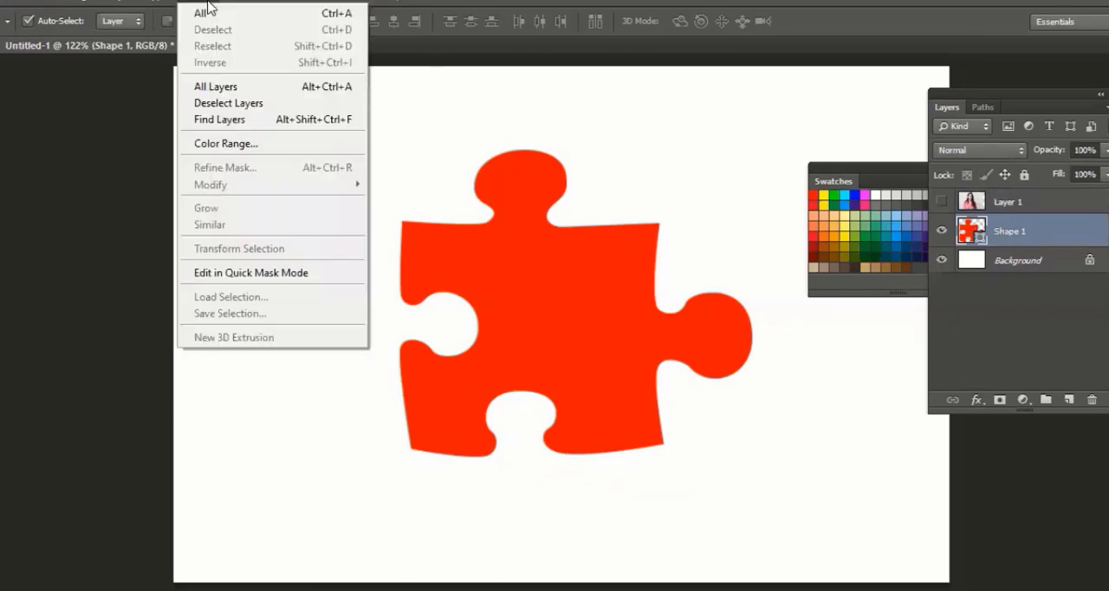
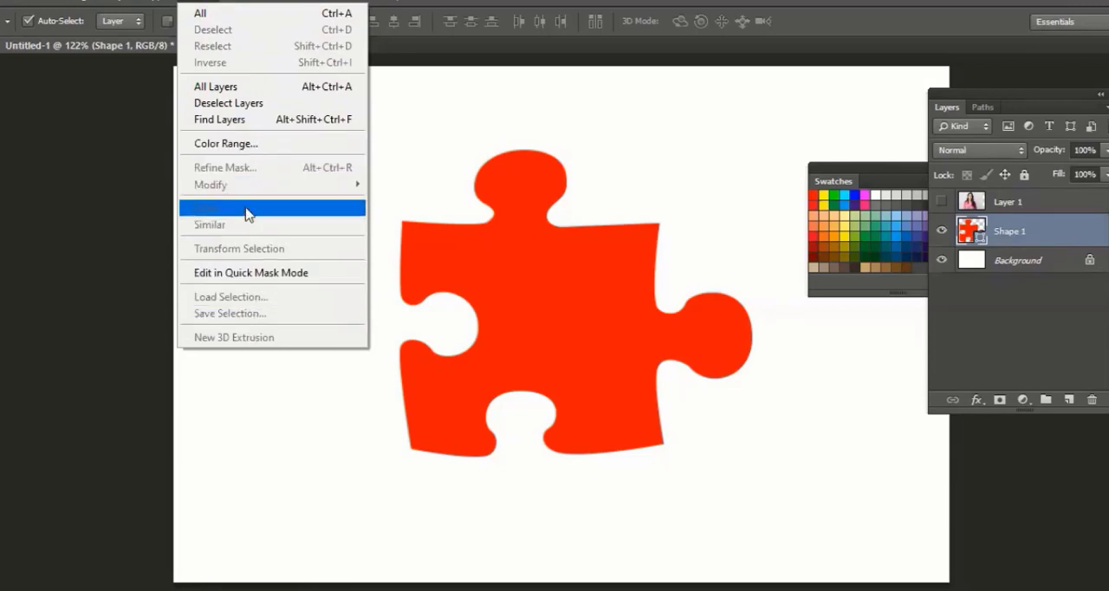
Try rasterizing the puzzle-piece layer Shape 1 and undo the conversion
{"action": "left_click", "coordinate": [571, 3]}
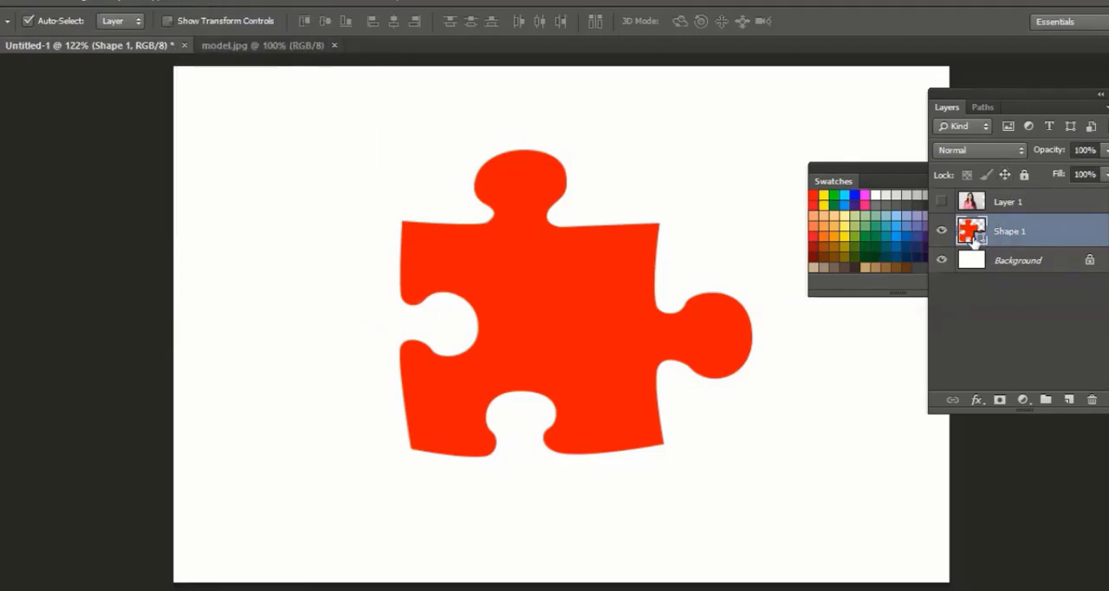
{"action": "right_click", "coordinate": [1005, 238]}
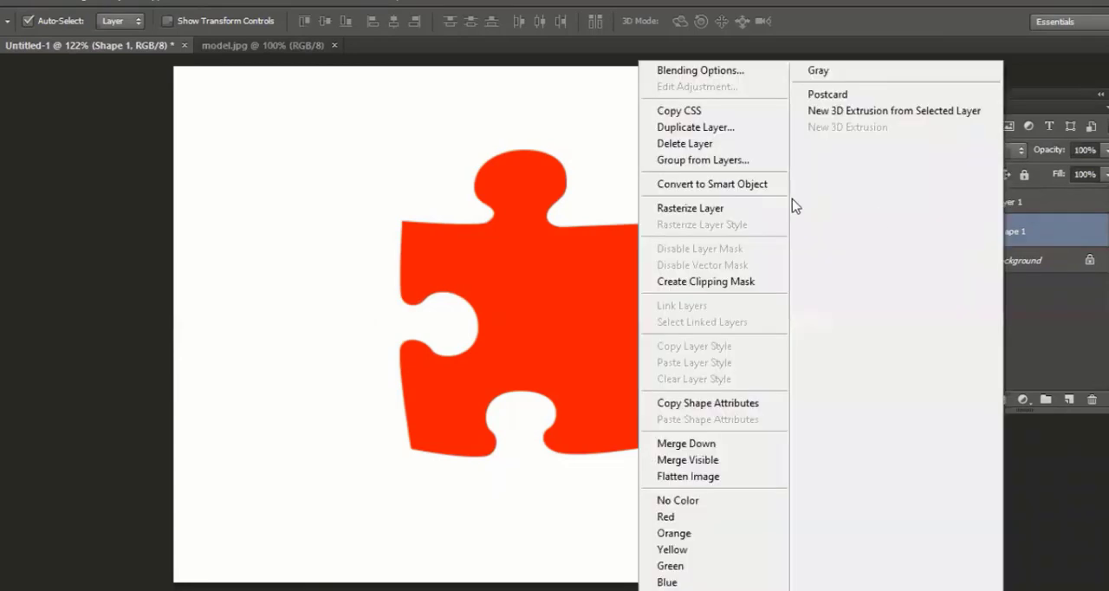
{"action": "left_click", "coordinate": [706, 210]}
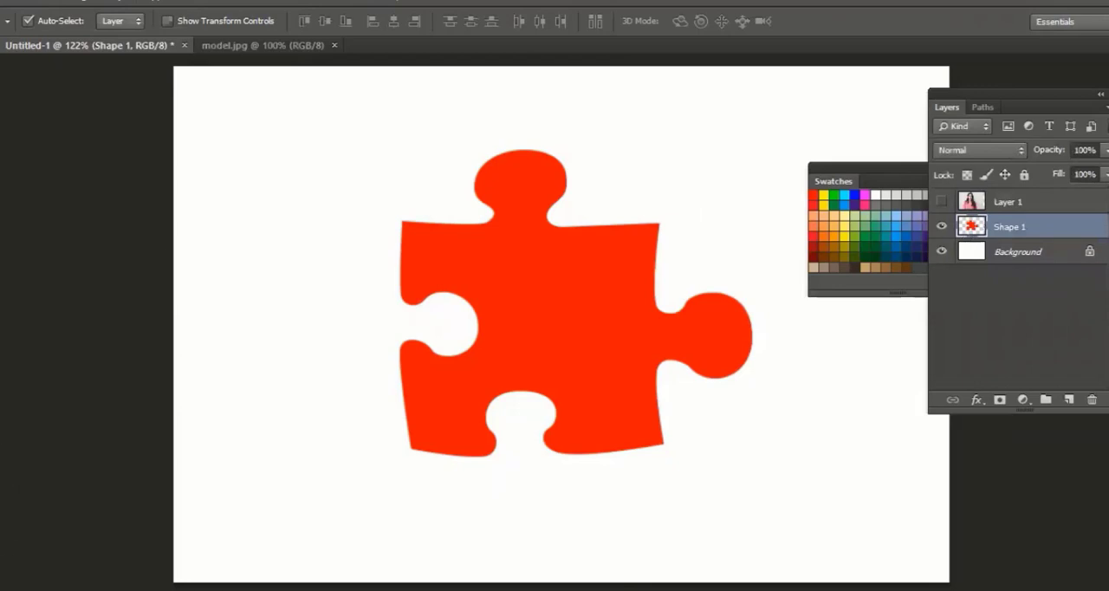
{"action": "key", "text": "a"}
{"action": "key", "text": "ctrl+z"}
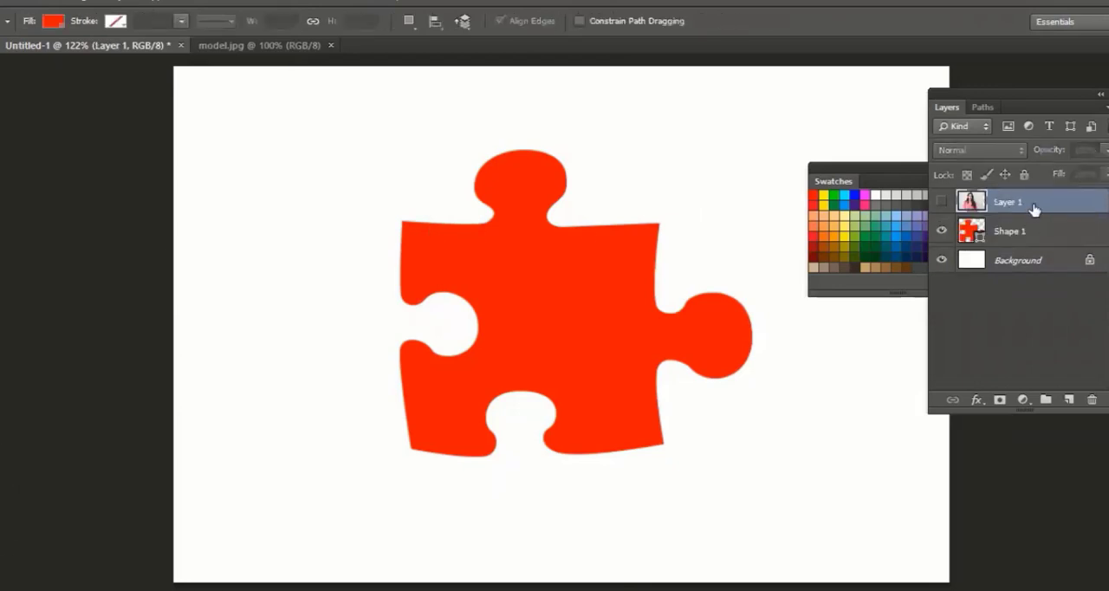
Pull the two upper corner anchor points of the puzzle piece outward, and undo both path edits
{"action": "left_click", "coordinate": [943, 202]}
{"action": "left_click", "coordinate": [942, 202]}
{"action": "left_click", "coordinate": [1018, 232]}
{"action": "left_click_drag", "start_coordinate": [659, 223], "coordinate": [689, 194]}
{"action": "left_click_drag", "start_coordinate": [402, 224], "coordinate": [362, 189]}
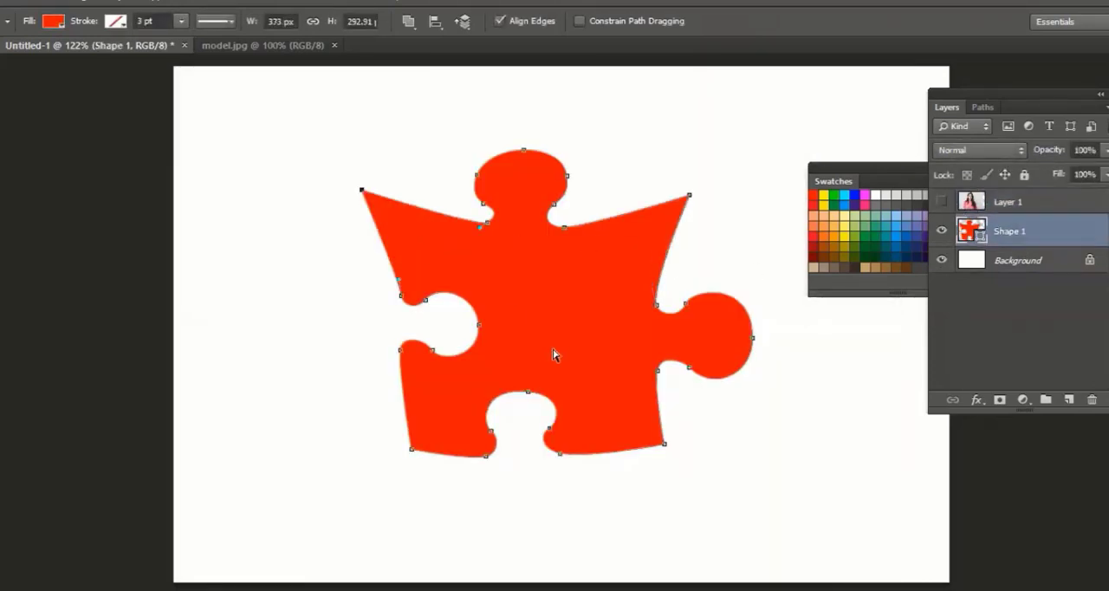
{"action": "key", "text": "ctrl+z"}
{"action": "key", "text": "ctrl+z"}
{"action": "key", "text": "ctrl+alt+z"}
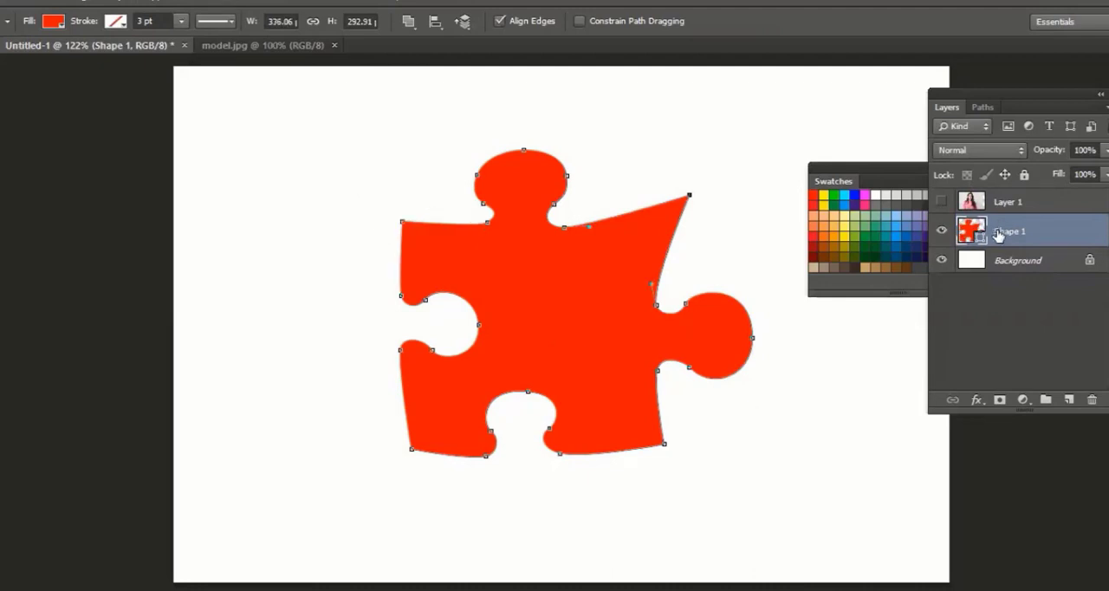
{"action": "key", "text": "ctrl+alt+z"}
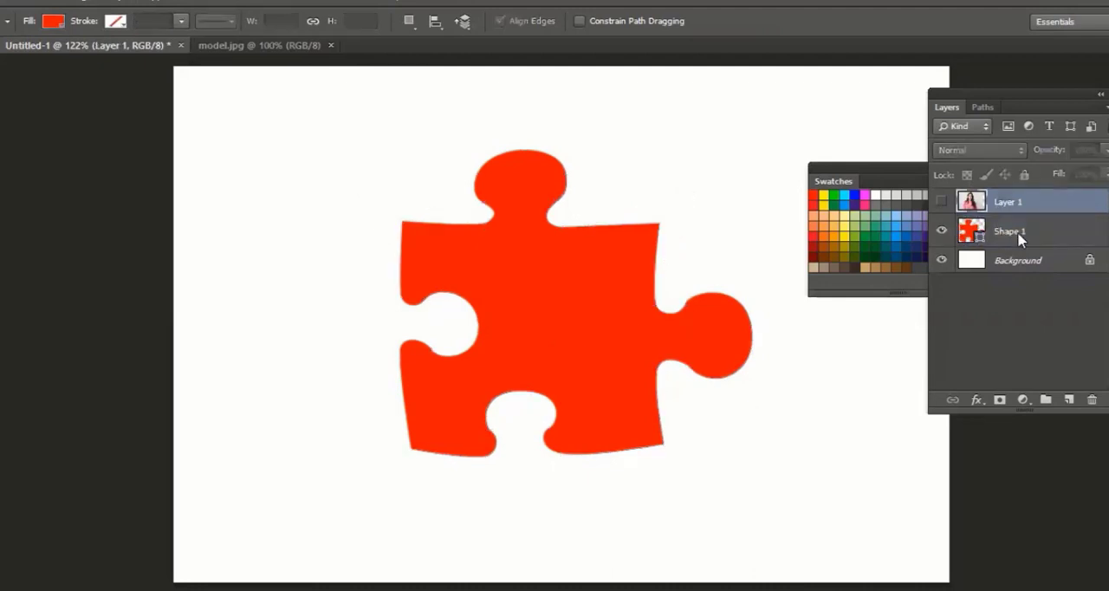
Rasterize the Shape 1 layer and load its transparency as a new selection
{"action": "right_click", "coordinate": [1002, 231]}
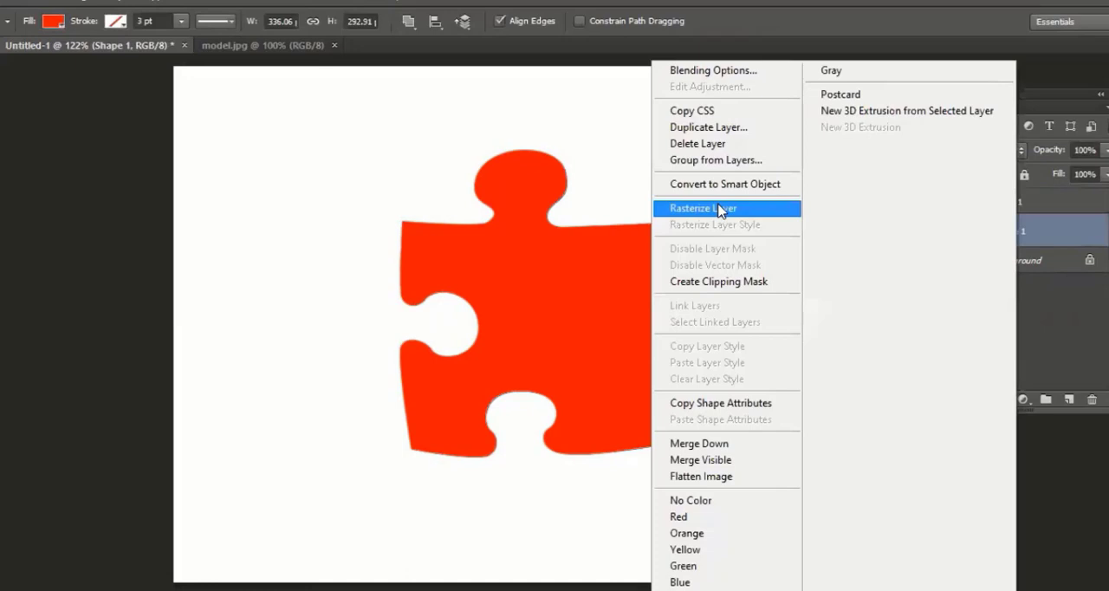
{"action": "left_click", "coordinate": [718, 208]}
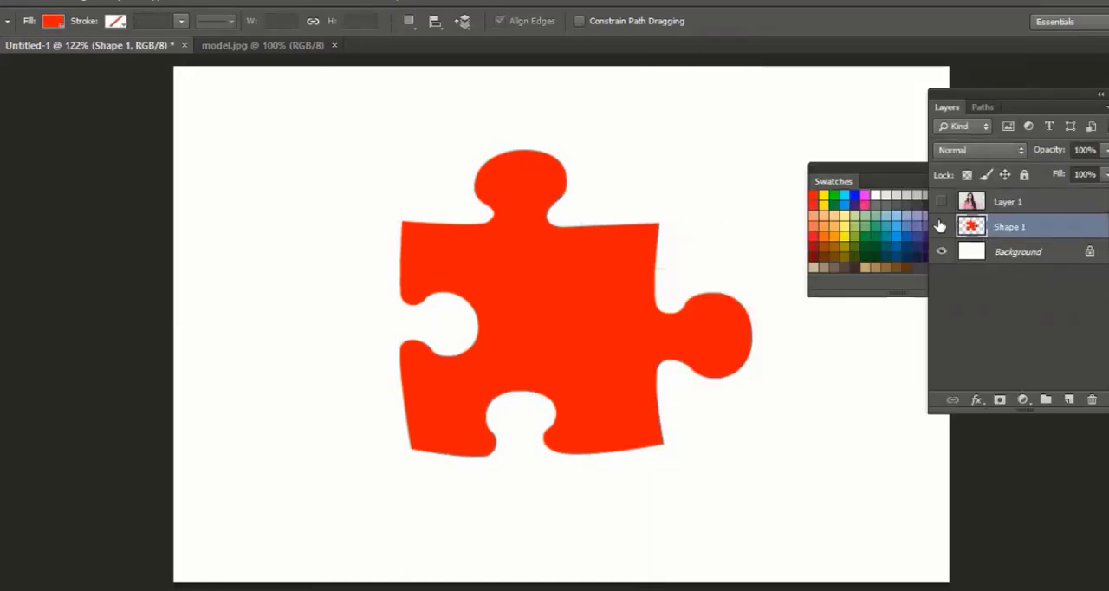
{"action": "left_click", "coordinate": [189, 3]}
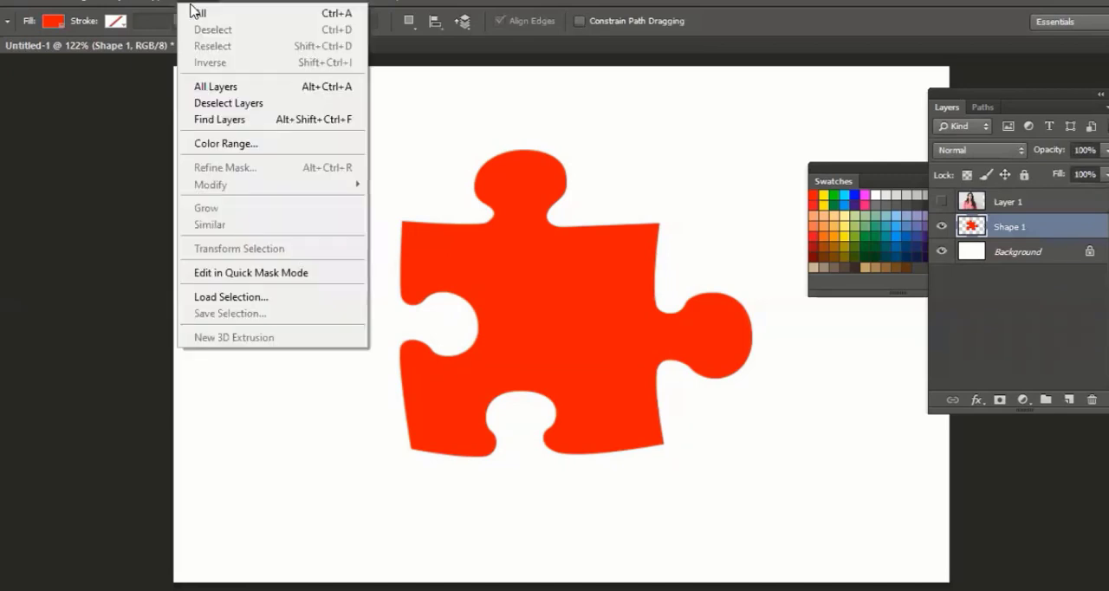
{"action": "left_click", "coordinate": [257, 299]}
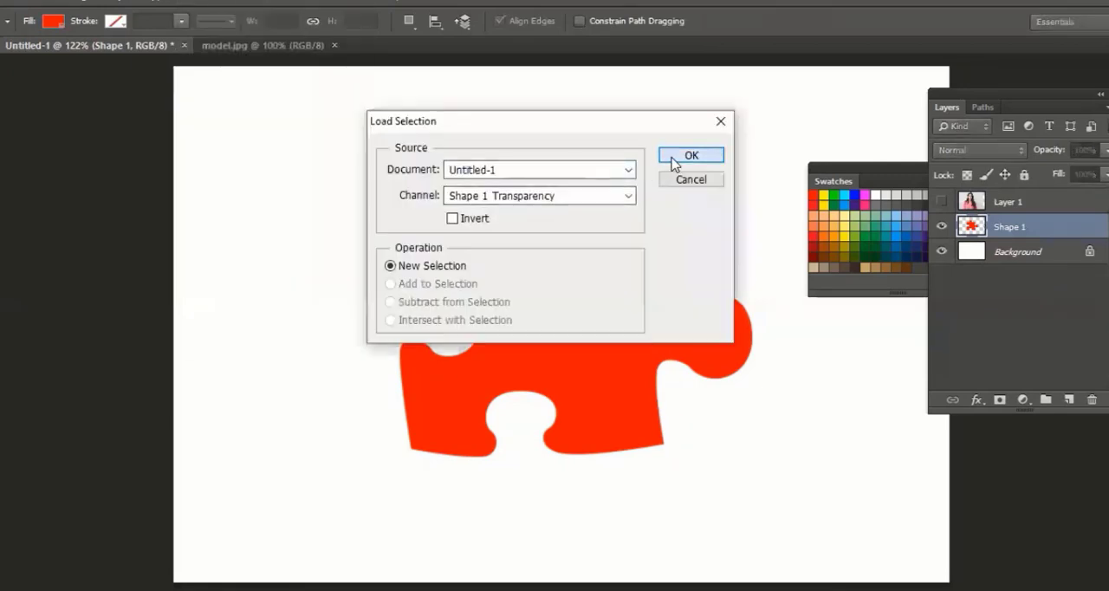
{"action": "left_click", "coordinate": [674, 157]}
Mask the visible photo on Layer 1 with the puzzle-piece selection, and reposition the unlinked photo to center the face inside the piece
{"action": "left_click", "coordinate": [941, 201]}
{"action": "left_click", "coordinate": [1006, 205]}
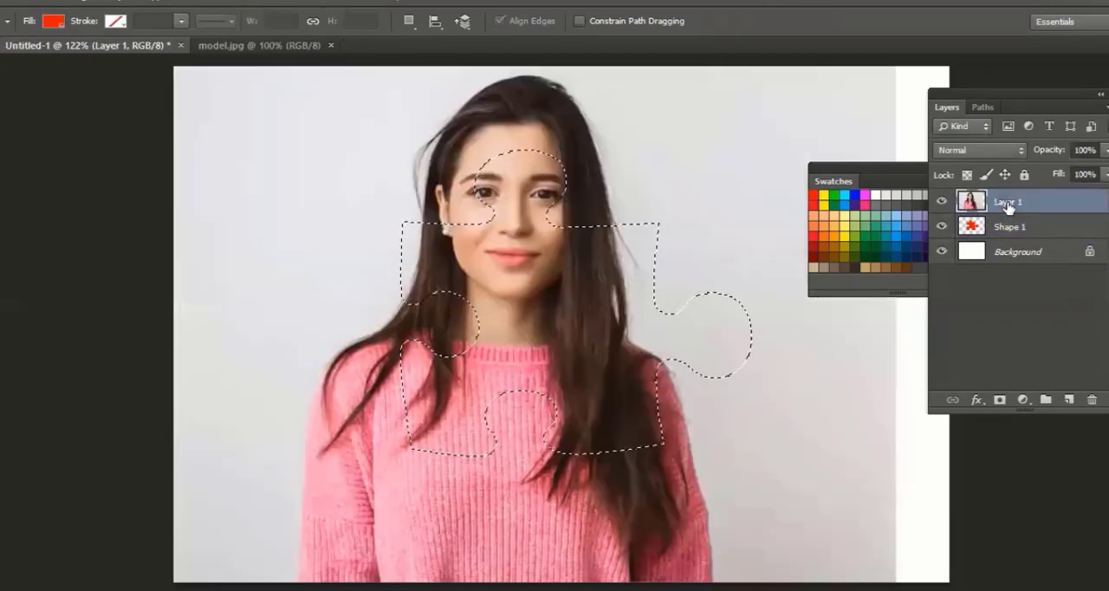
{"action": "left_click", "coordinate": [999, 399]}
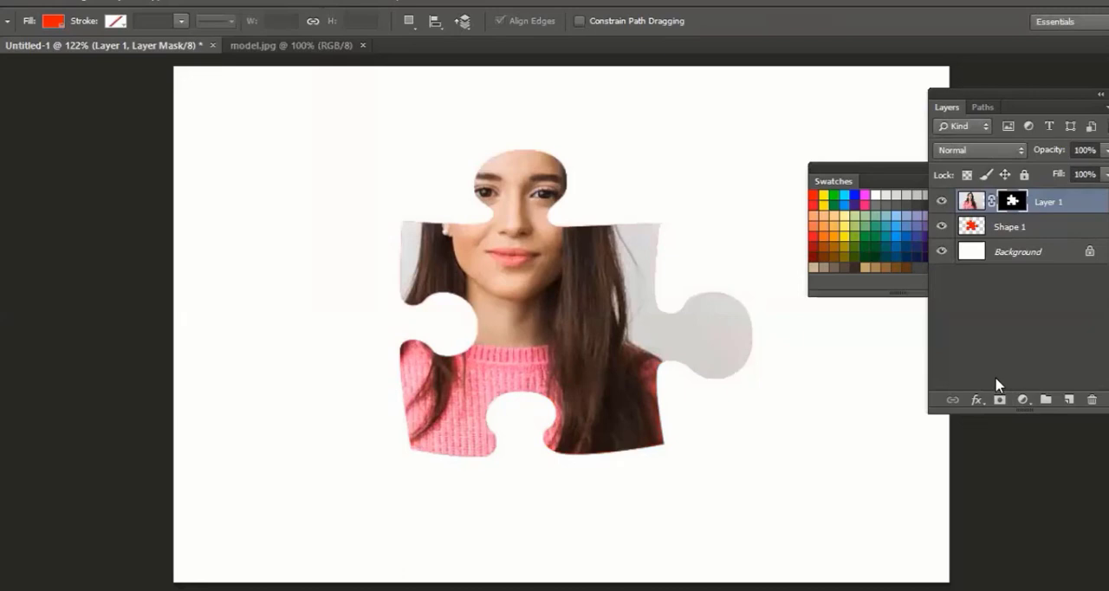
{"action": "key", "text": "v"}
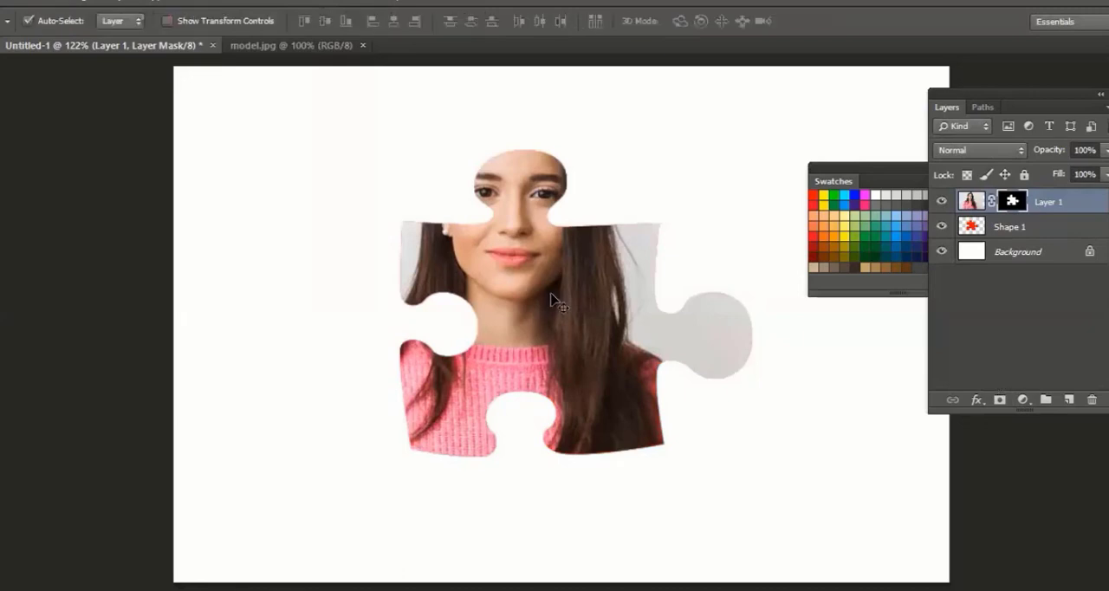
{"action": "left_click", "coordinate": [971, 203]}
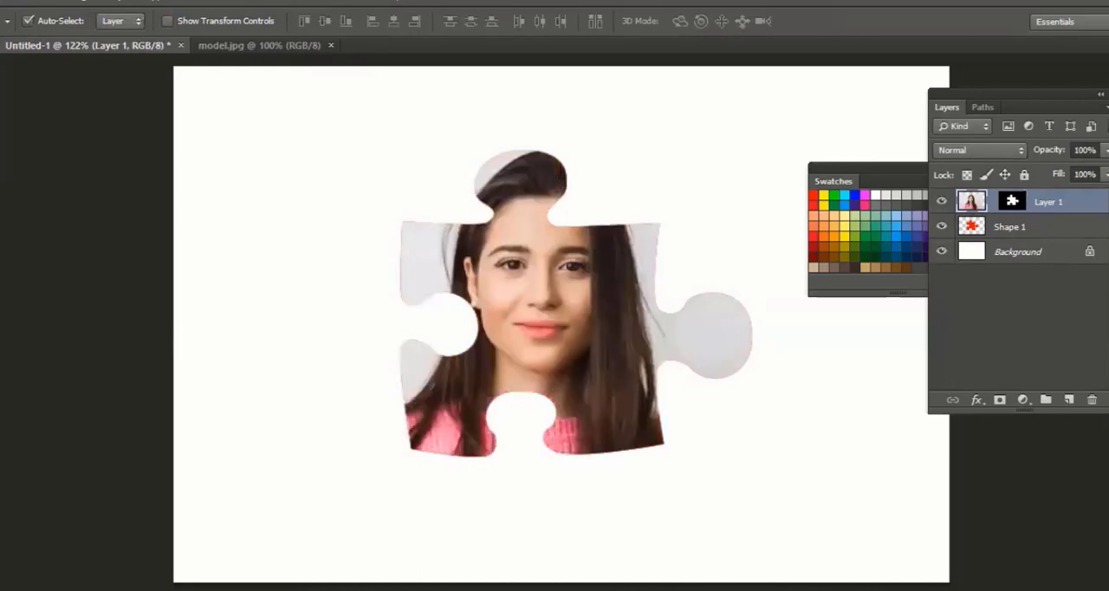
Activate the Custom Shape tool and browse its shape library for an ornament
{"action": "left_click", "coordinate": [2, 454]}
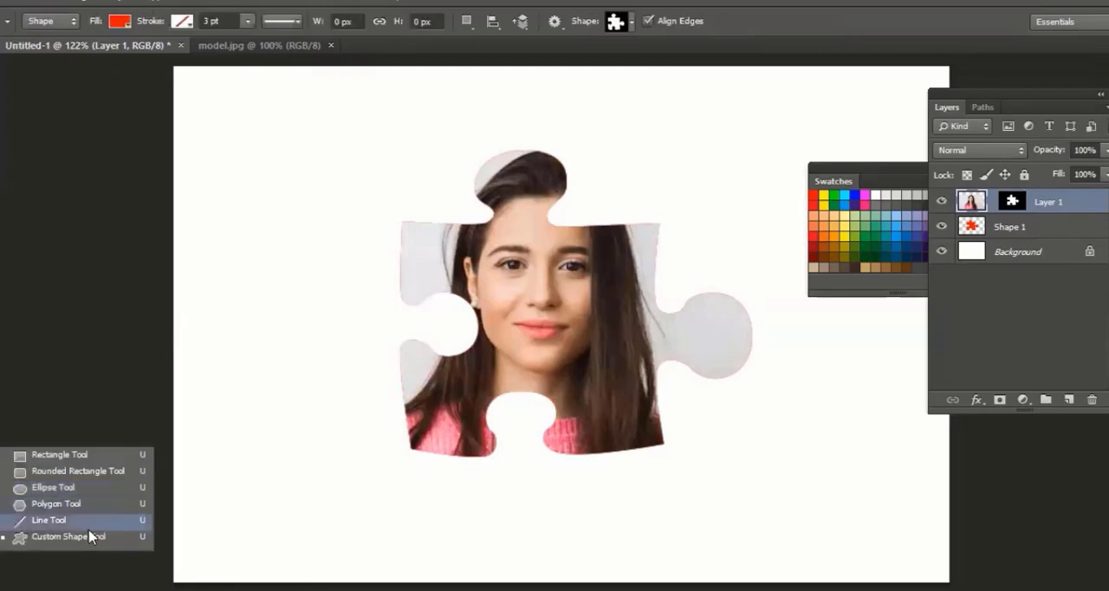
{"action": "left_click", "coordinate": [82, 538]}
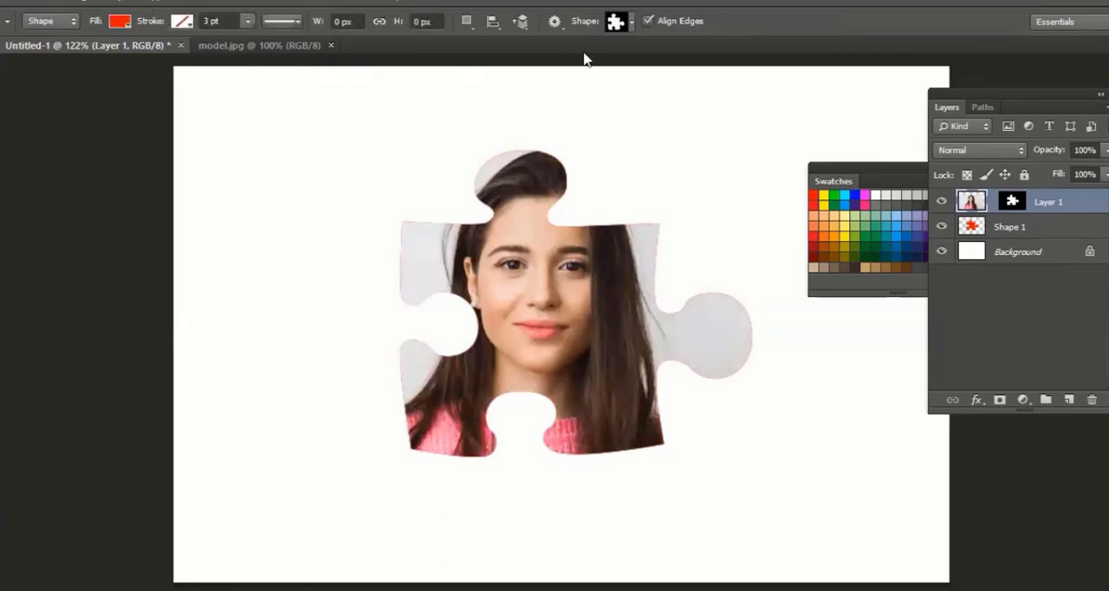
{"action": "left_click", "coordinate": [632, 23]}
{"action": "scroll", "coordinate": [637, 173], "scroll_direction": "down", "scroll_amount": 5}
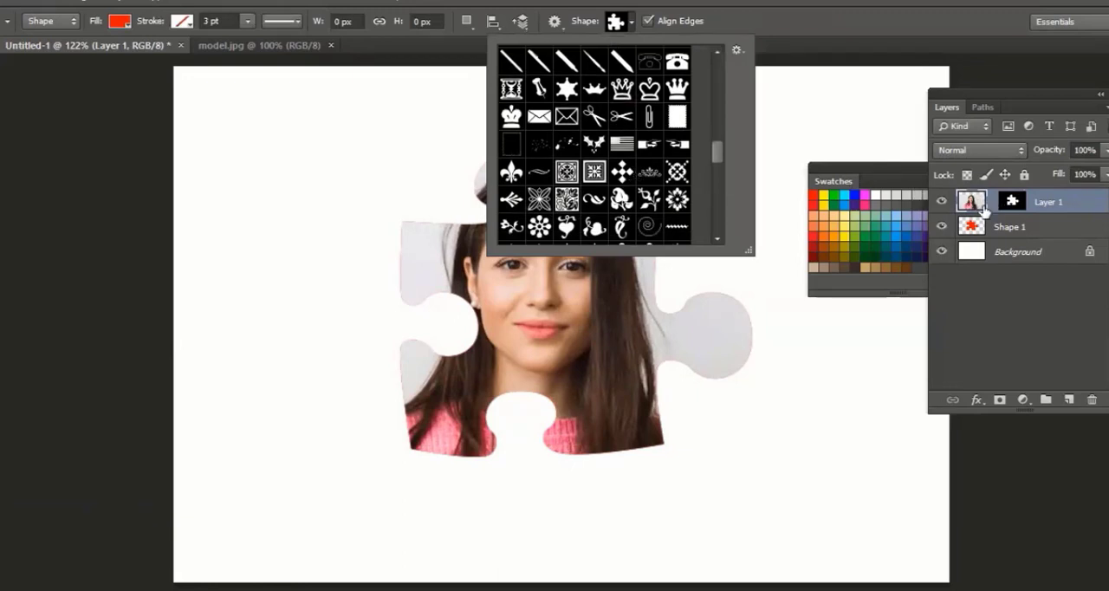
Delete the Shape 1 layer and remove the puzzle-piece mask from the photo on Layer 1
{"action": "left_click", "coordinate": [1069, 211]}
{"action": "left_click", "coordinate": [1051, 226]}
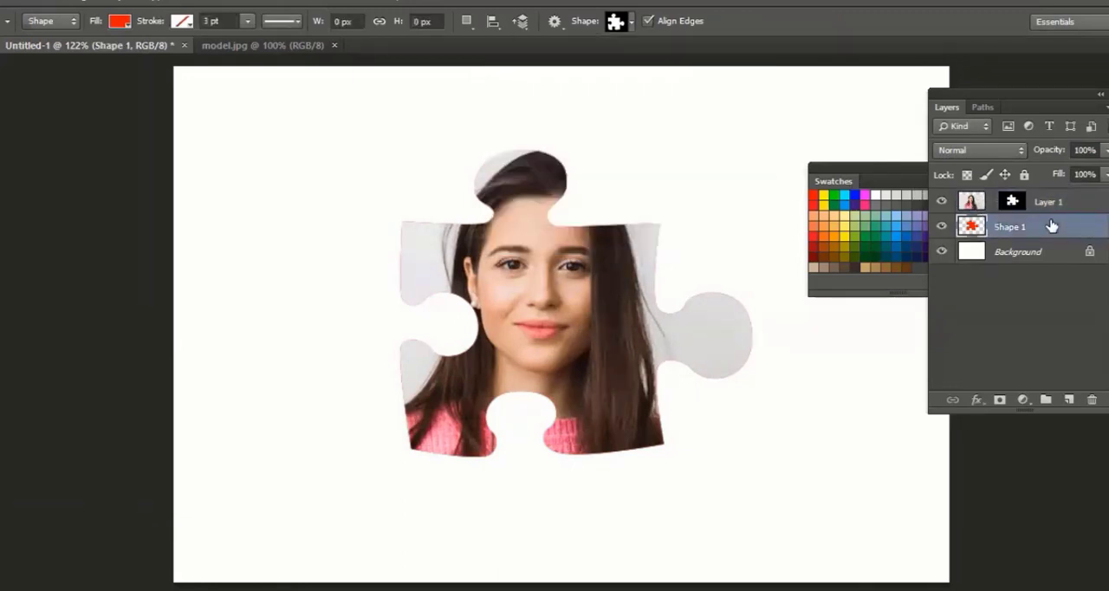
{"action": "key", "text": "Delete"}
{"action": "left_click", "coordinate": [1023, 210]}
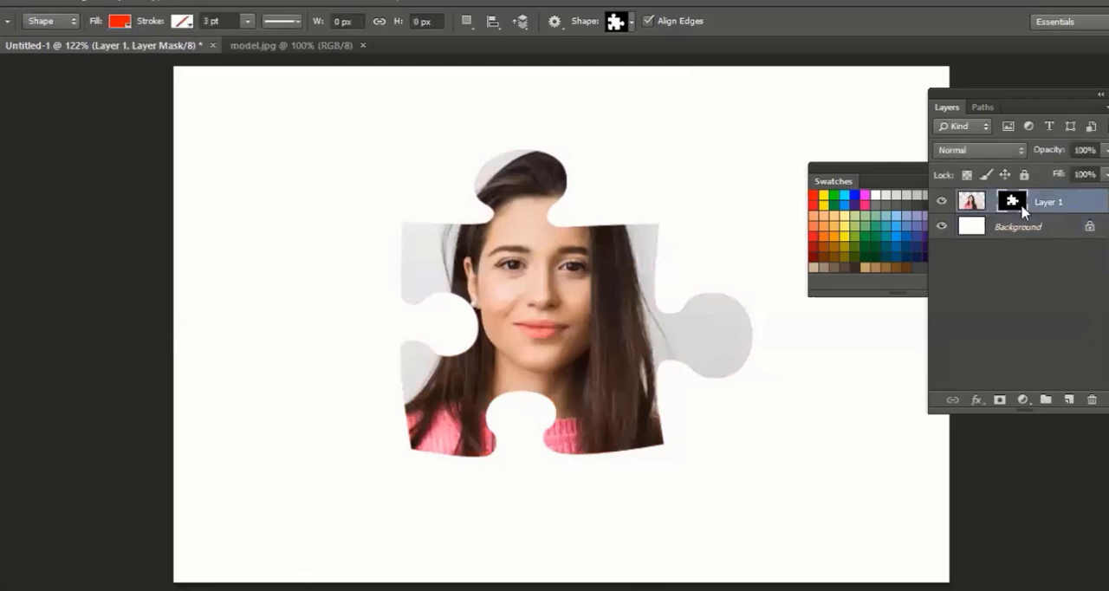
{"action": "right_click", "coordinate": [1023, 210]}
{"action": "left_click", "coordinate": [963, 244]}
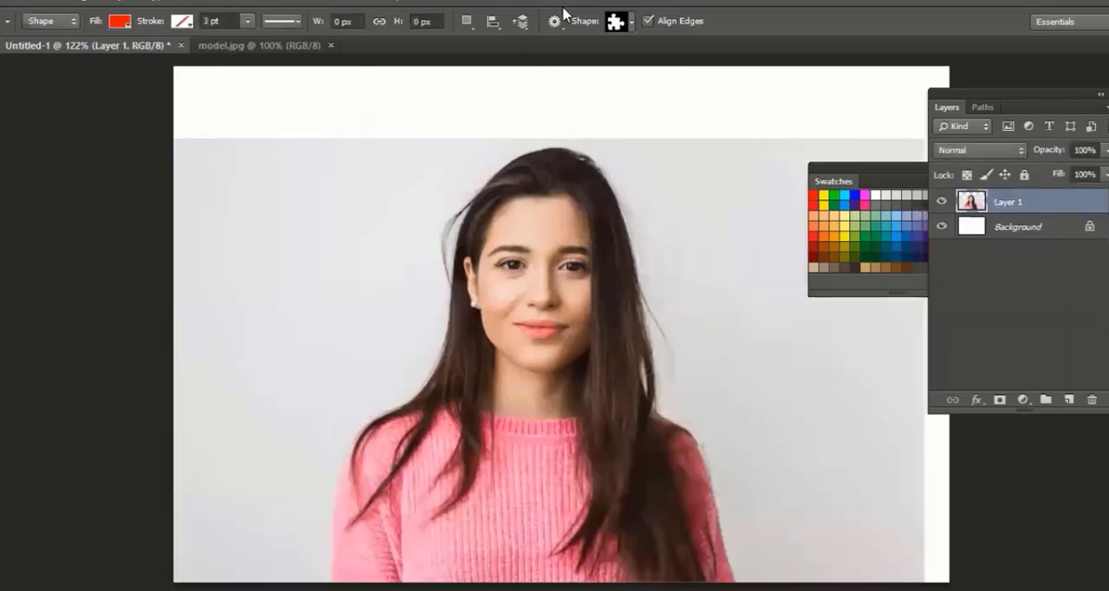
Draw the framed floral tile custom shape in Pixels mode on a new layer over the model's face
{"action": "left_click", "coordinate": [631, 23]}
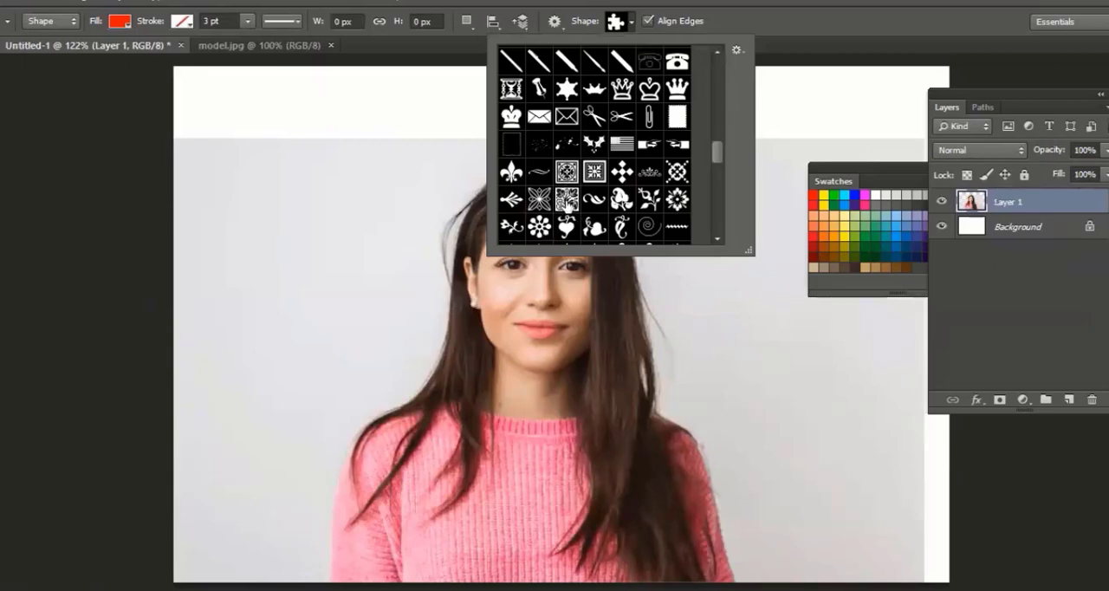
{"action": "left_click", "coordinate": [594, 170]}
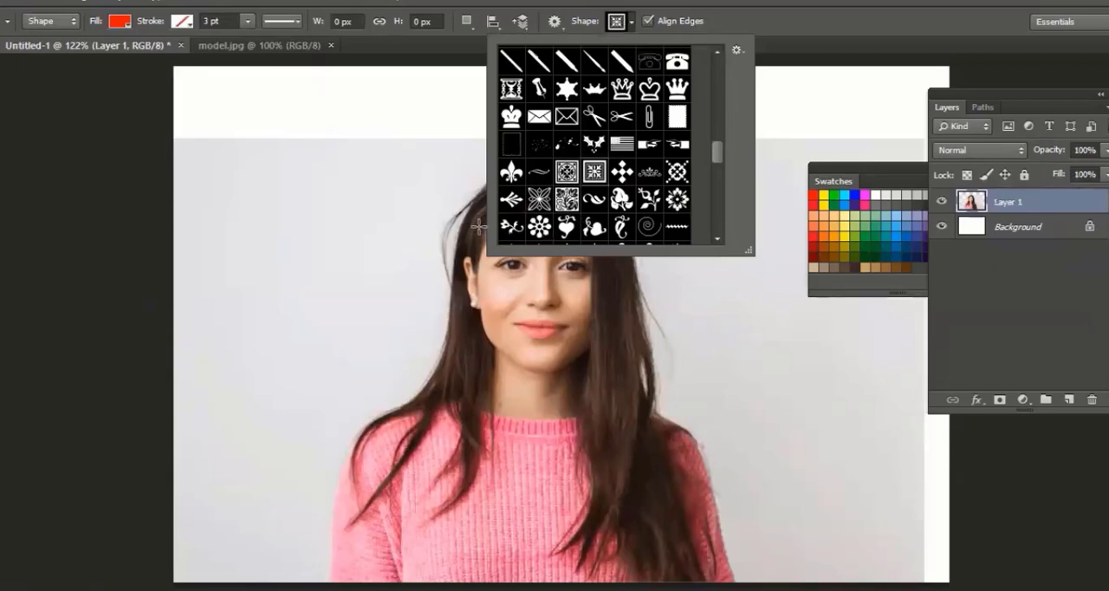
{"action": "left_click", "coordinate": [54, 19]}
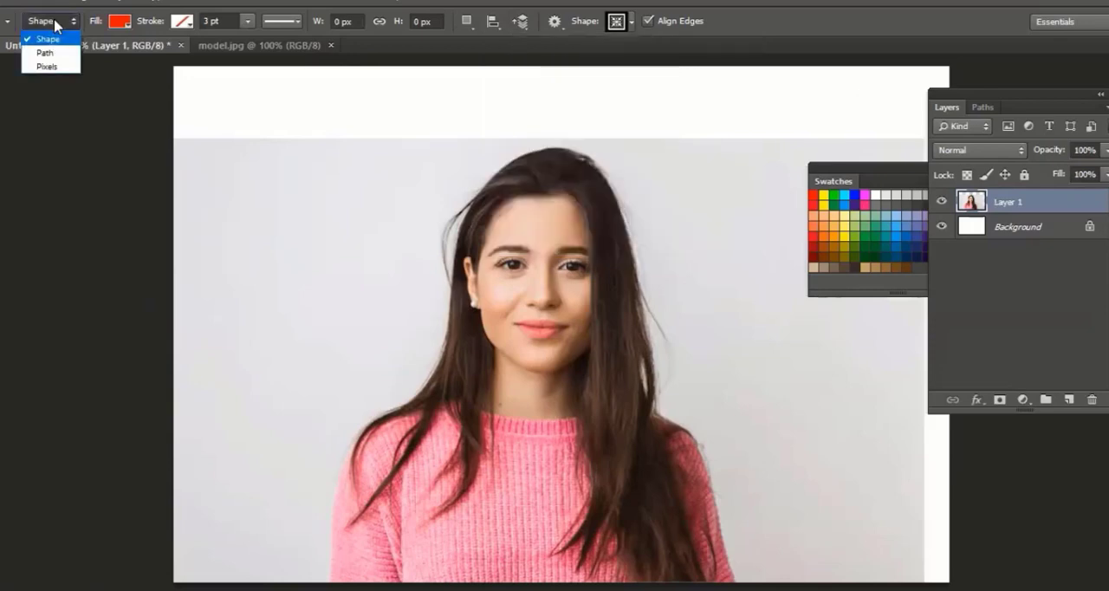
{"action": "left_click", "coordinate": [57, 70]}
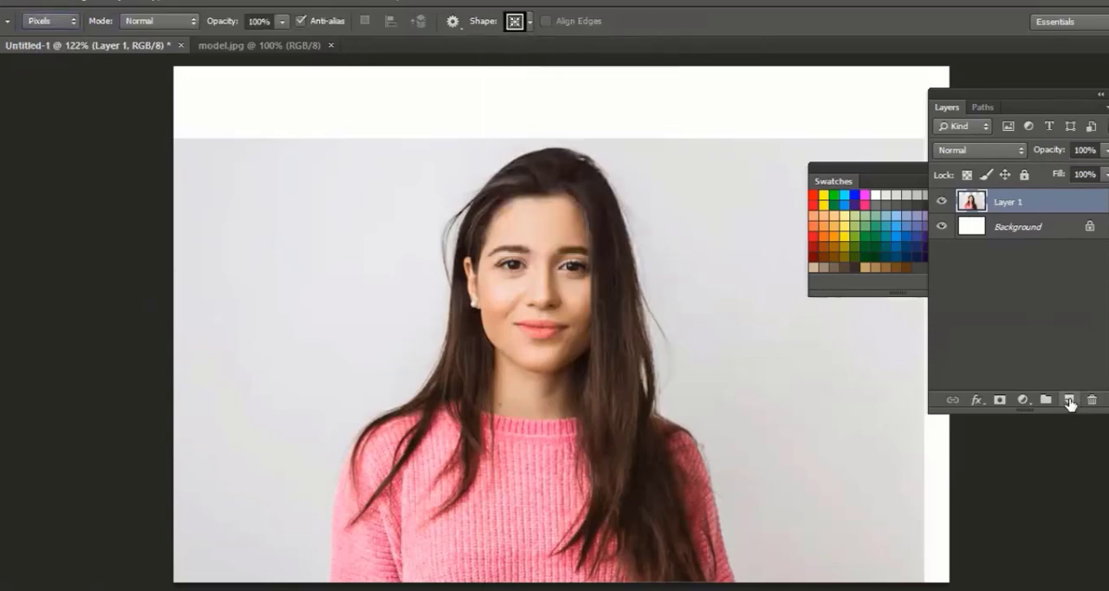
{"action": "left_click", "coordinate": [1068, 399]}
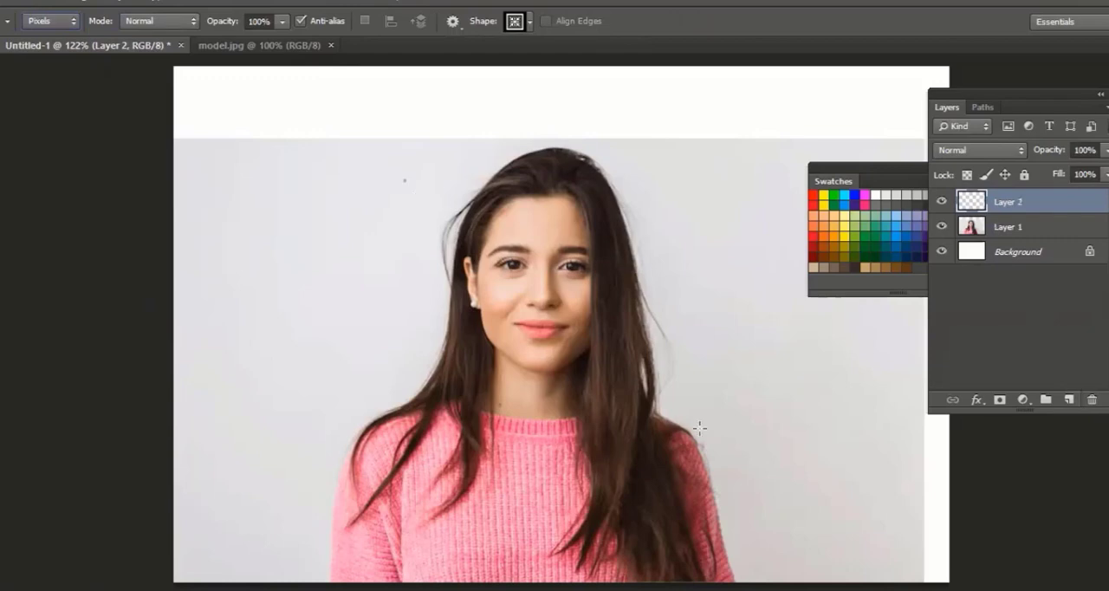
{"action": "left_click_drag", "start_coordinate": [716, 494], "coordinate": [716, 495]}
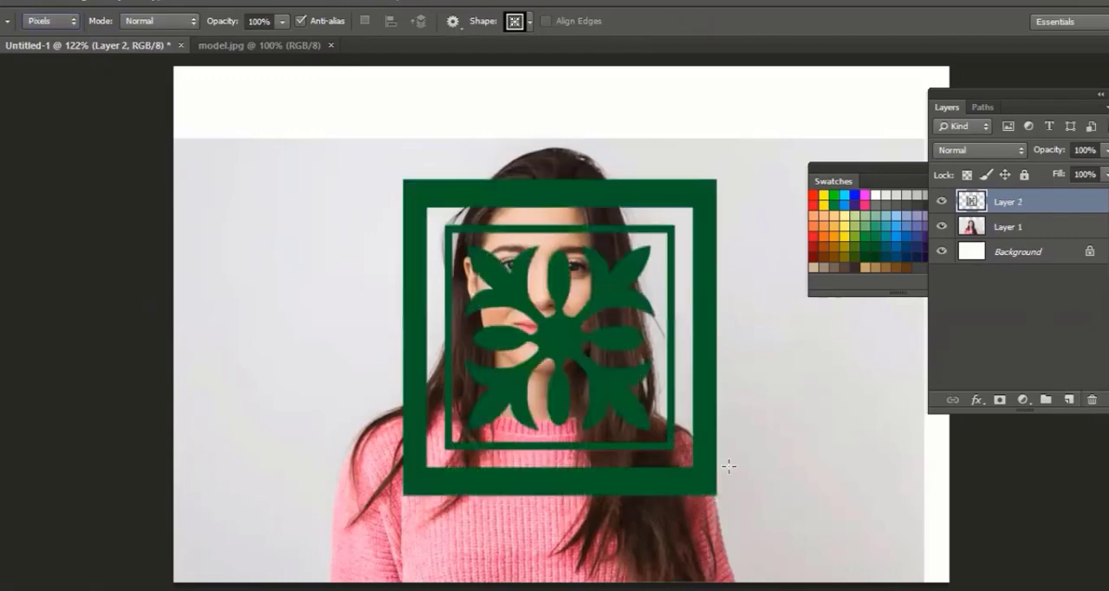
Shift the green floral tile slightly up and left over the face, and place Layer 1 above Layer 2
{"action": "key", "text": "v"}
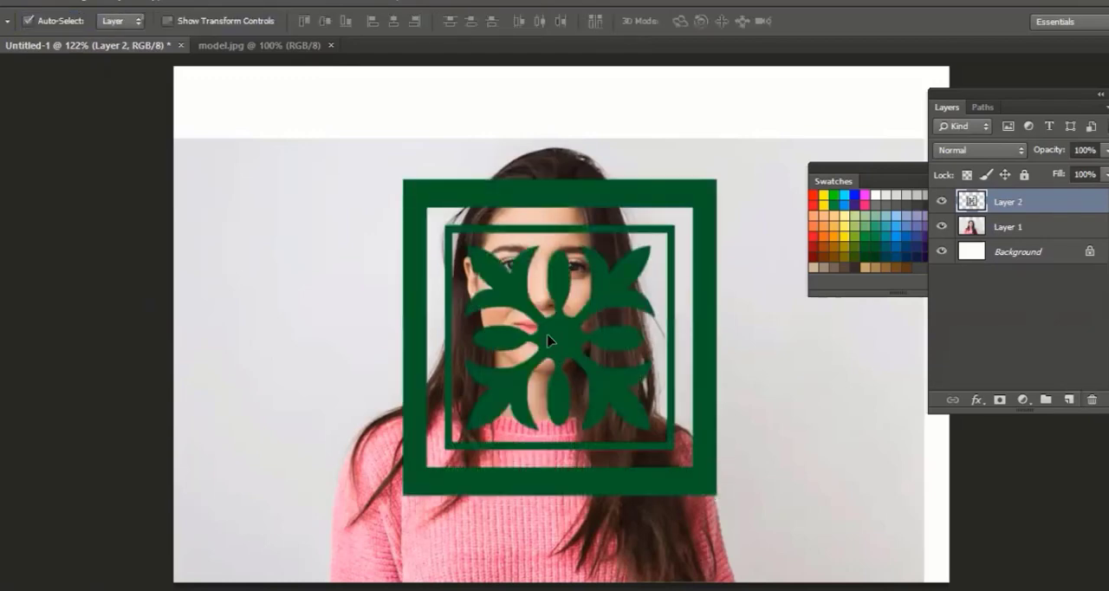
{"action": "left_click_drag", "start_coordinate": [541, 325], "coordinate": [517, 309]}
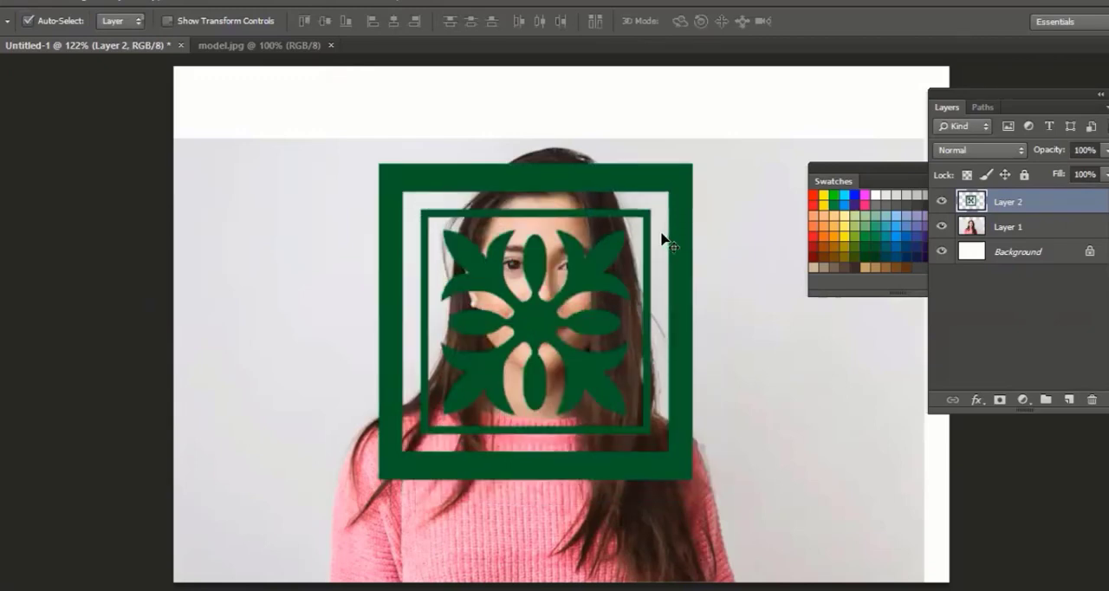
{"action": "left_click", "coordinate": [974, 227]}
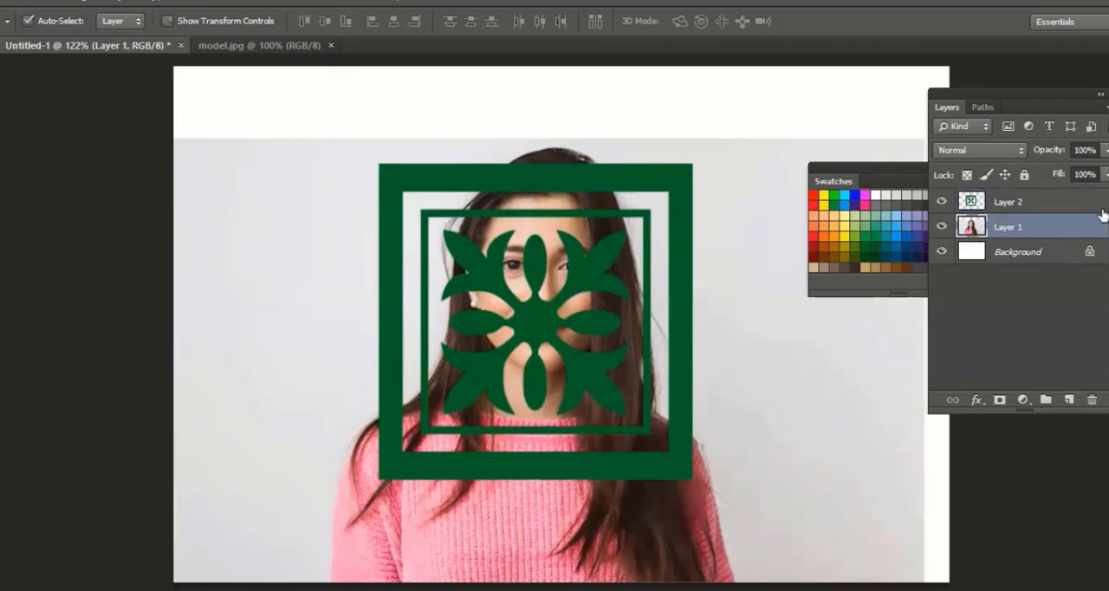
{"action": "left_click_drag", "start_coordinate": [1011, 229], "coordinate": [1017, 203]}
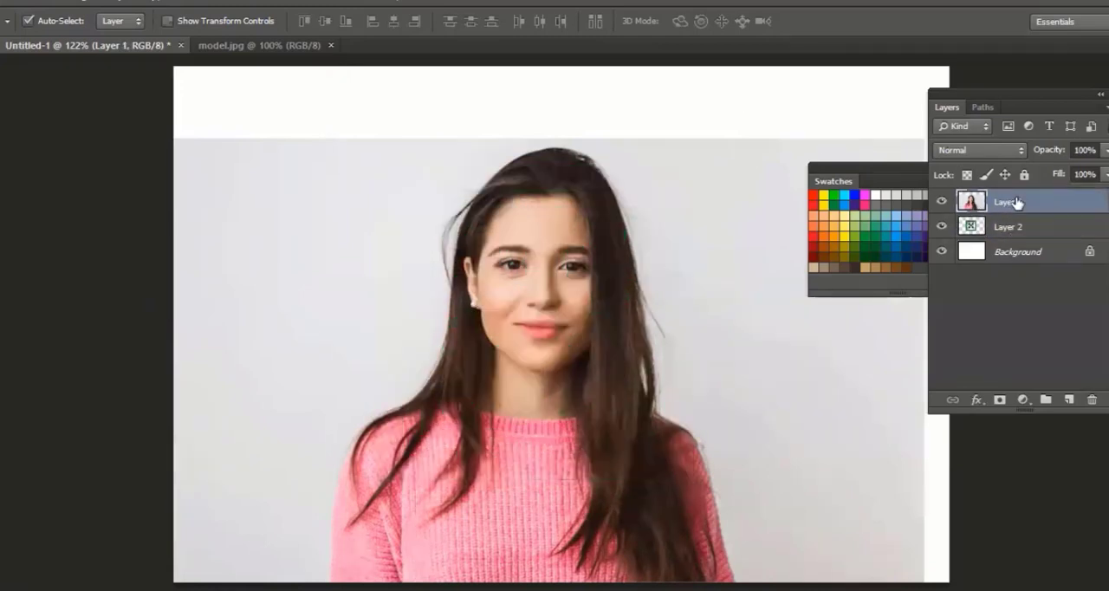
Hide the photo layer and load the floral tile's transparency from Layer 2 as a selection
{"action": "left_click", "coordinate": [942, 201]}
{"action": "left_click", "coordinate": [1001, 230]}
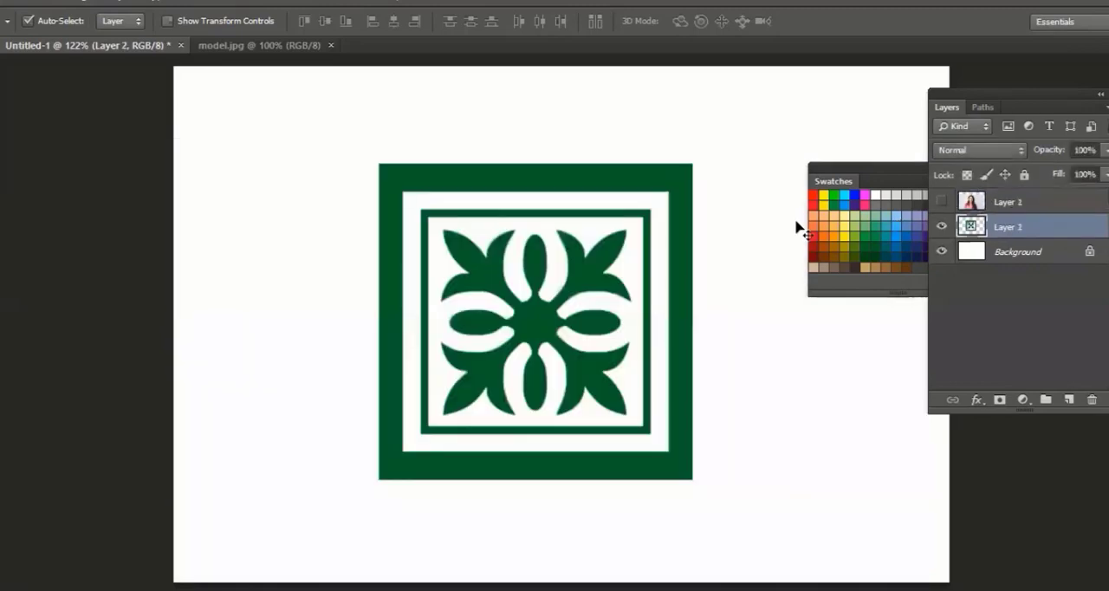
{"action": "left_click", "coordinate": [201, 2]}
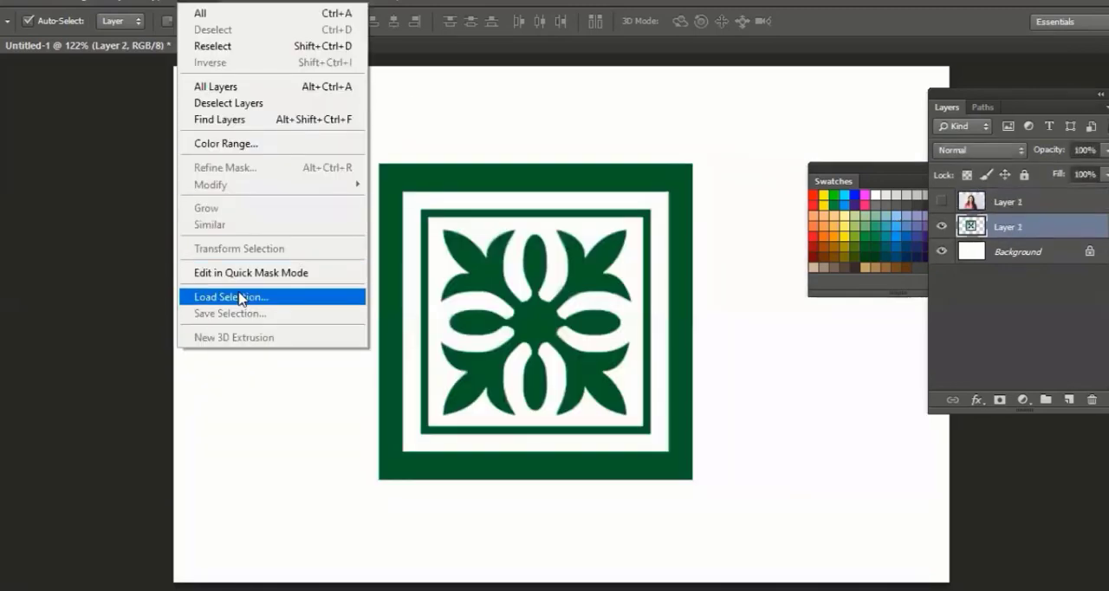
{"action": "left_click", "coordinate": [241, 298]}
{"action": "left_click", "coordinate": [716, 161]}
Show the photo on Layer 1 again and mask it with the floral tile selection
{"action": "left_click", "coordinate": [940, 204]}
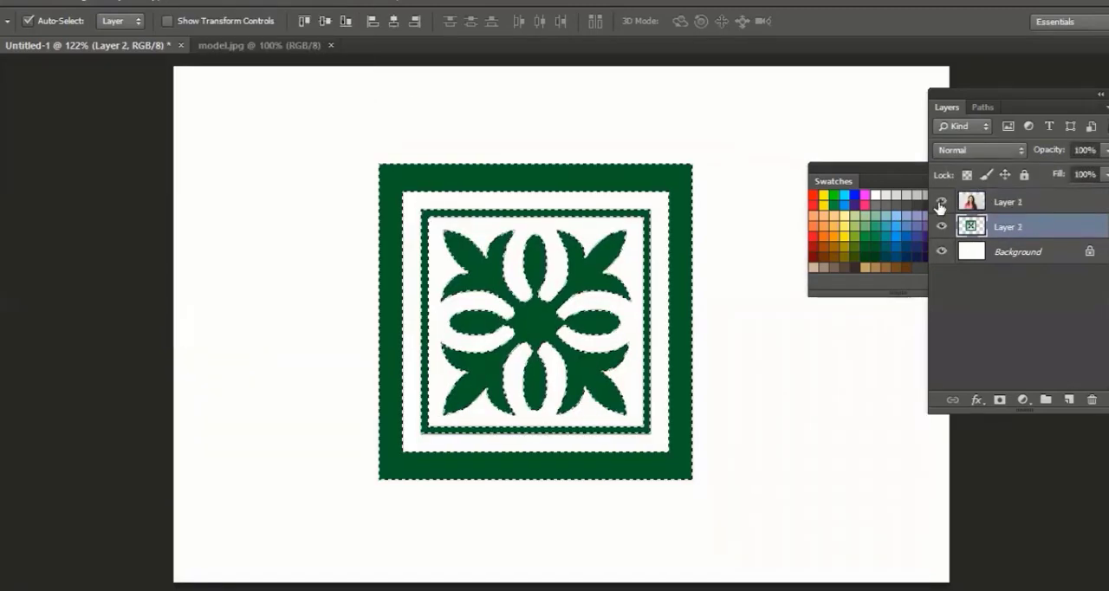
{"action": "left_click", "coordinate": [996, 202]}
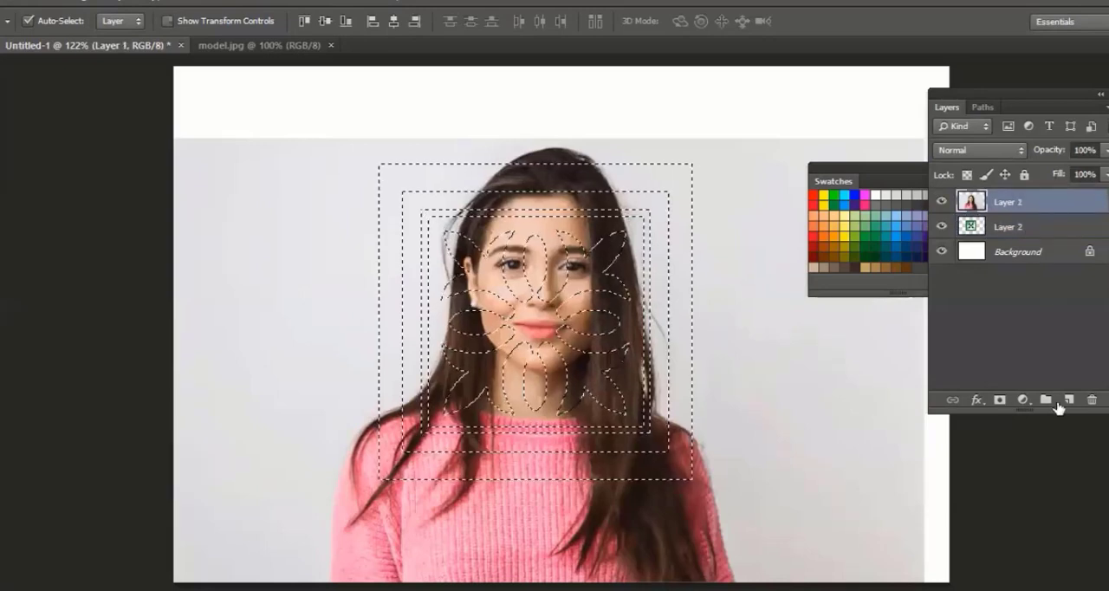
{"action": "left_click", "coordinate": [1000, 401]}
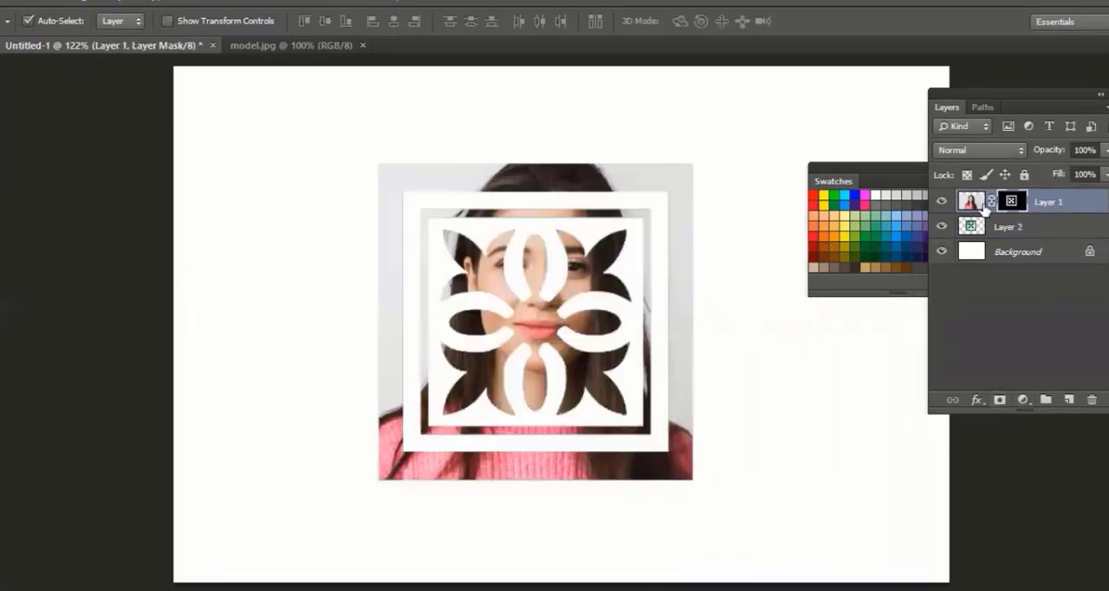
Unlink the photo from its floral tile mask and nudge the photo upward inside the pattern
{"action": "left_click", "coordinate": [969, 205]}
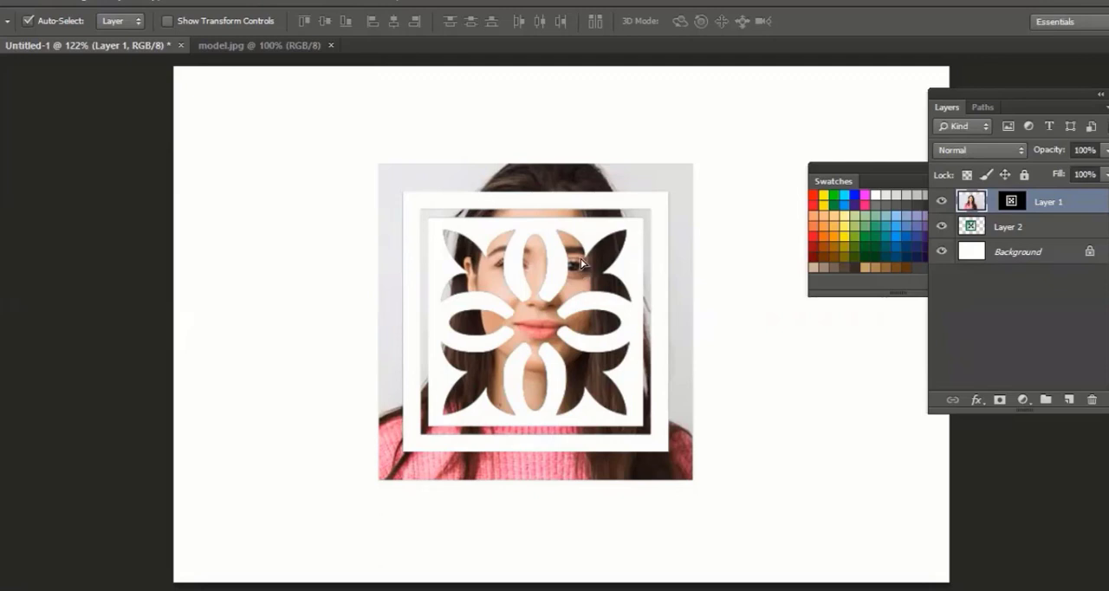
{"action": "key", "text": "shift+Up"}
{"action": "key", "text": "shift+Up"}
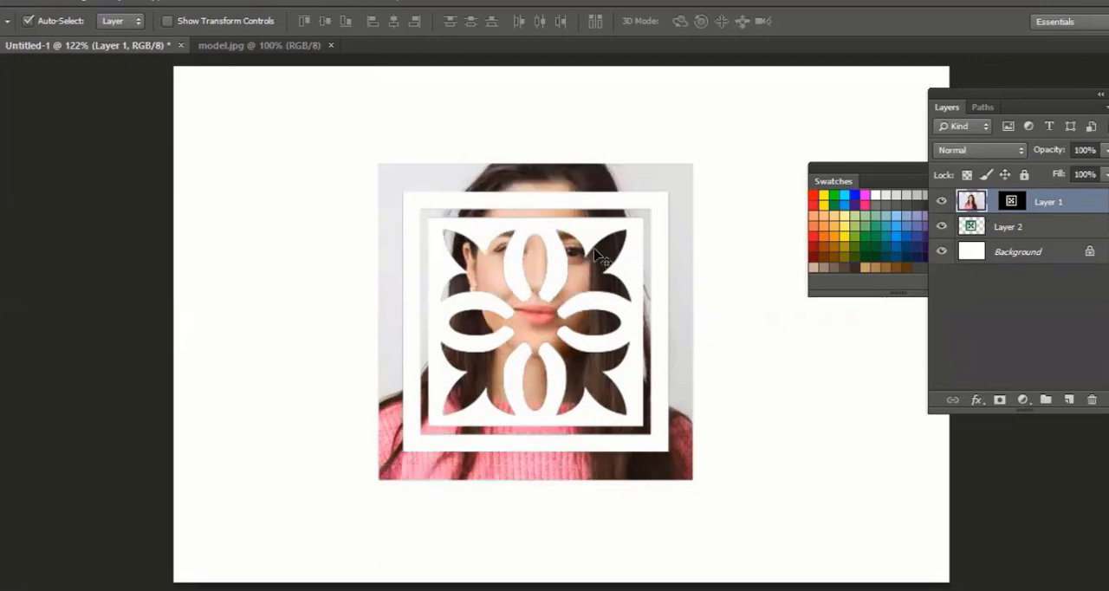